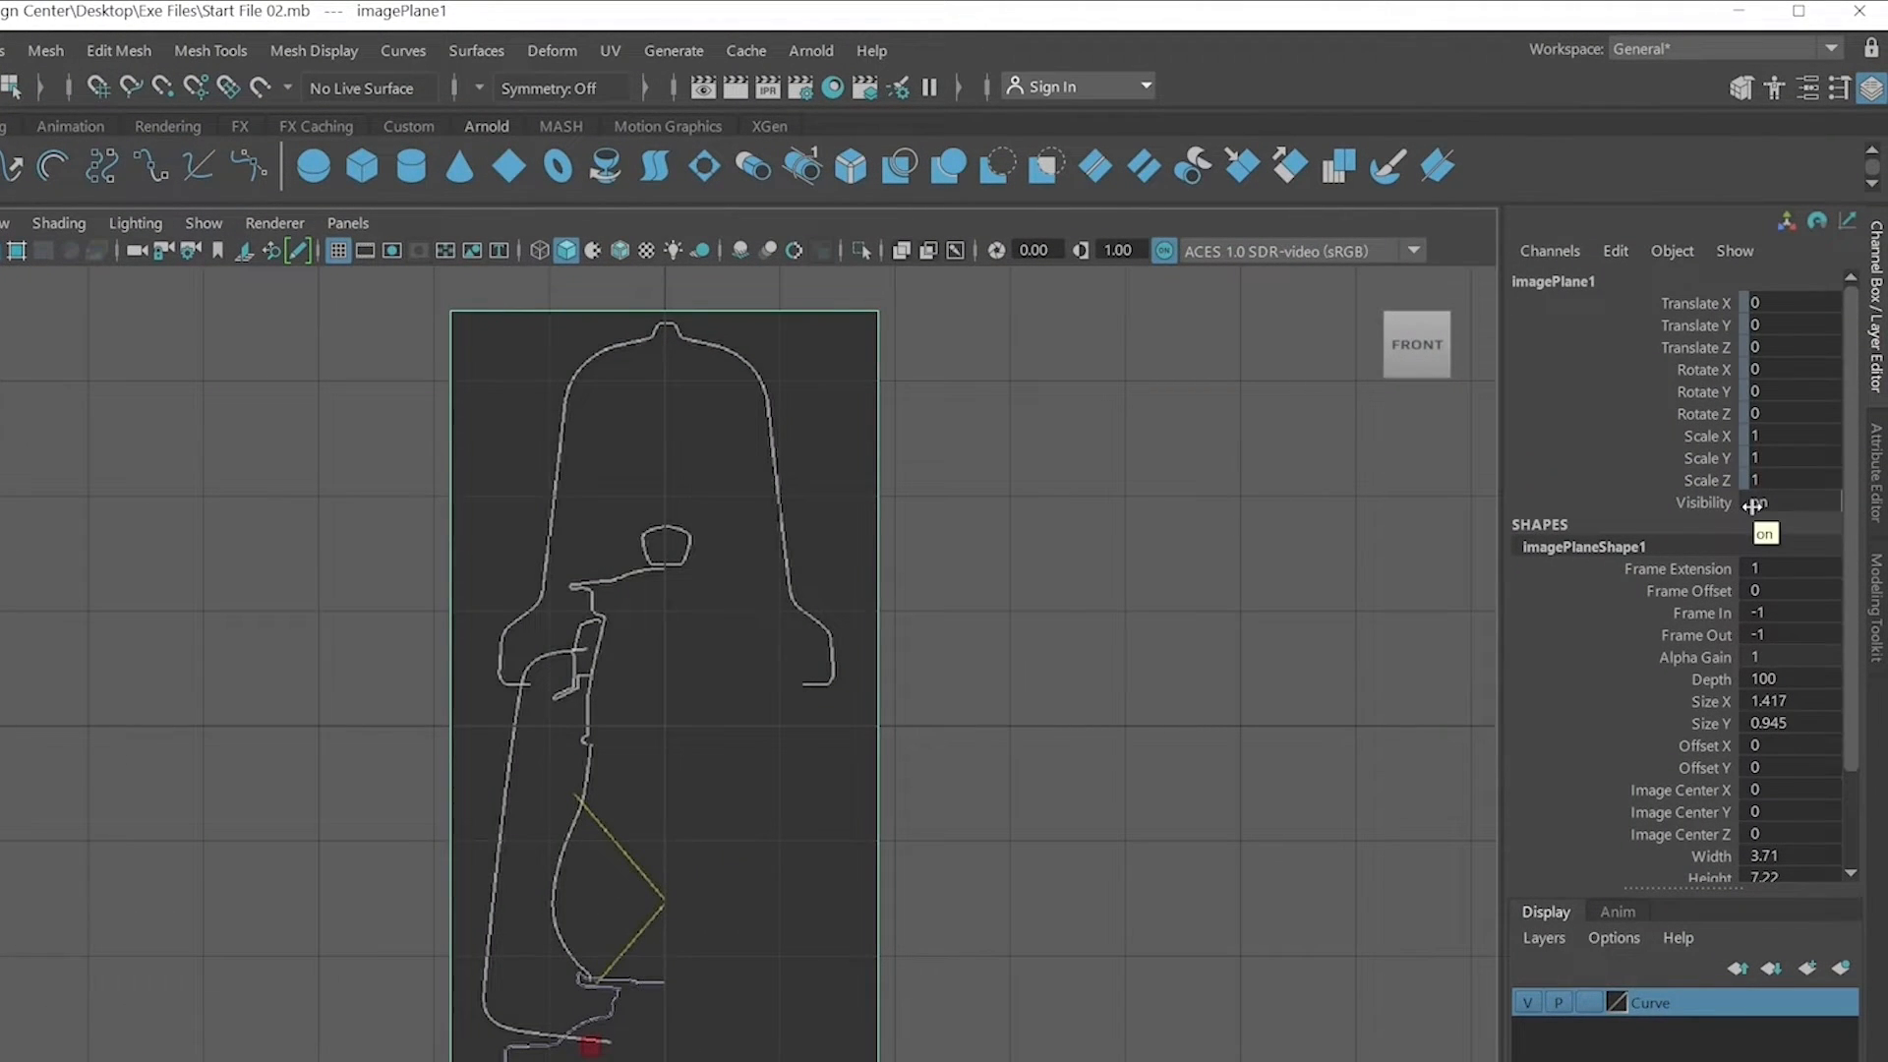
# Hide imagePlane1 by turning its visibility off, and select the three drawn base curves to check them before deselecting.
pyautogui.click(1752, 503)
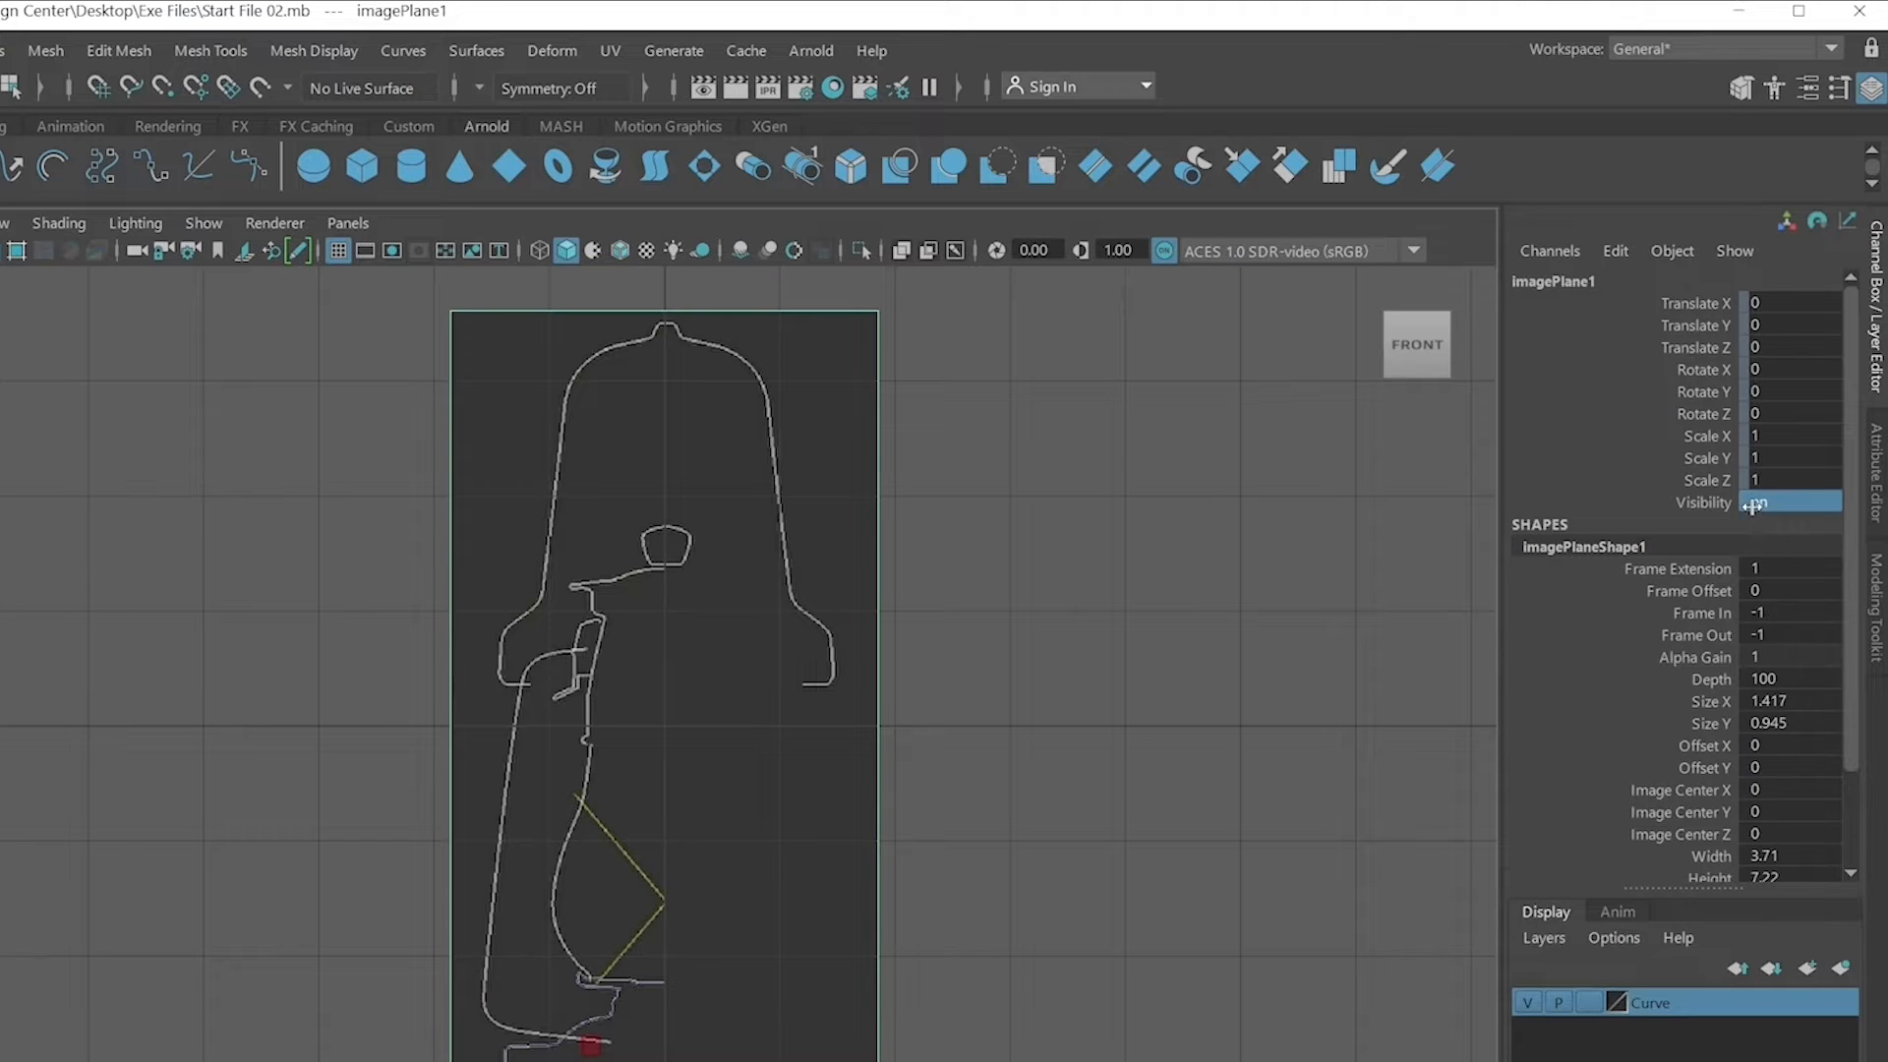
pyautogui.click(1752, 505)
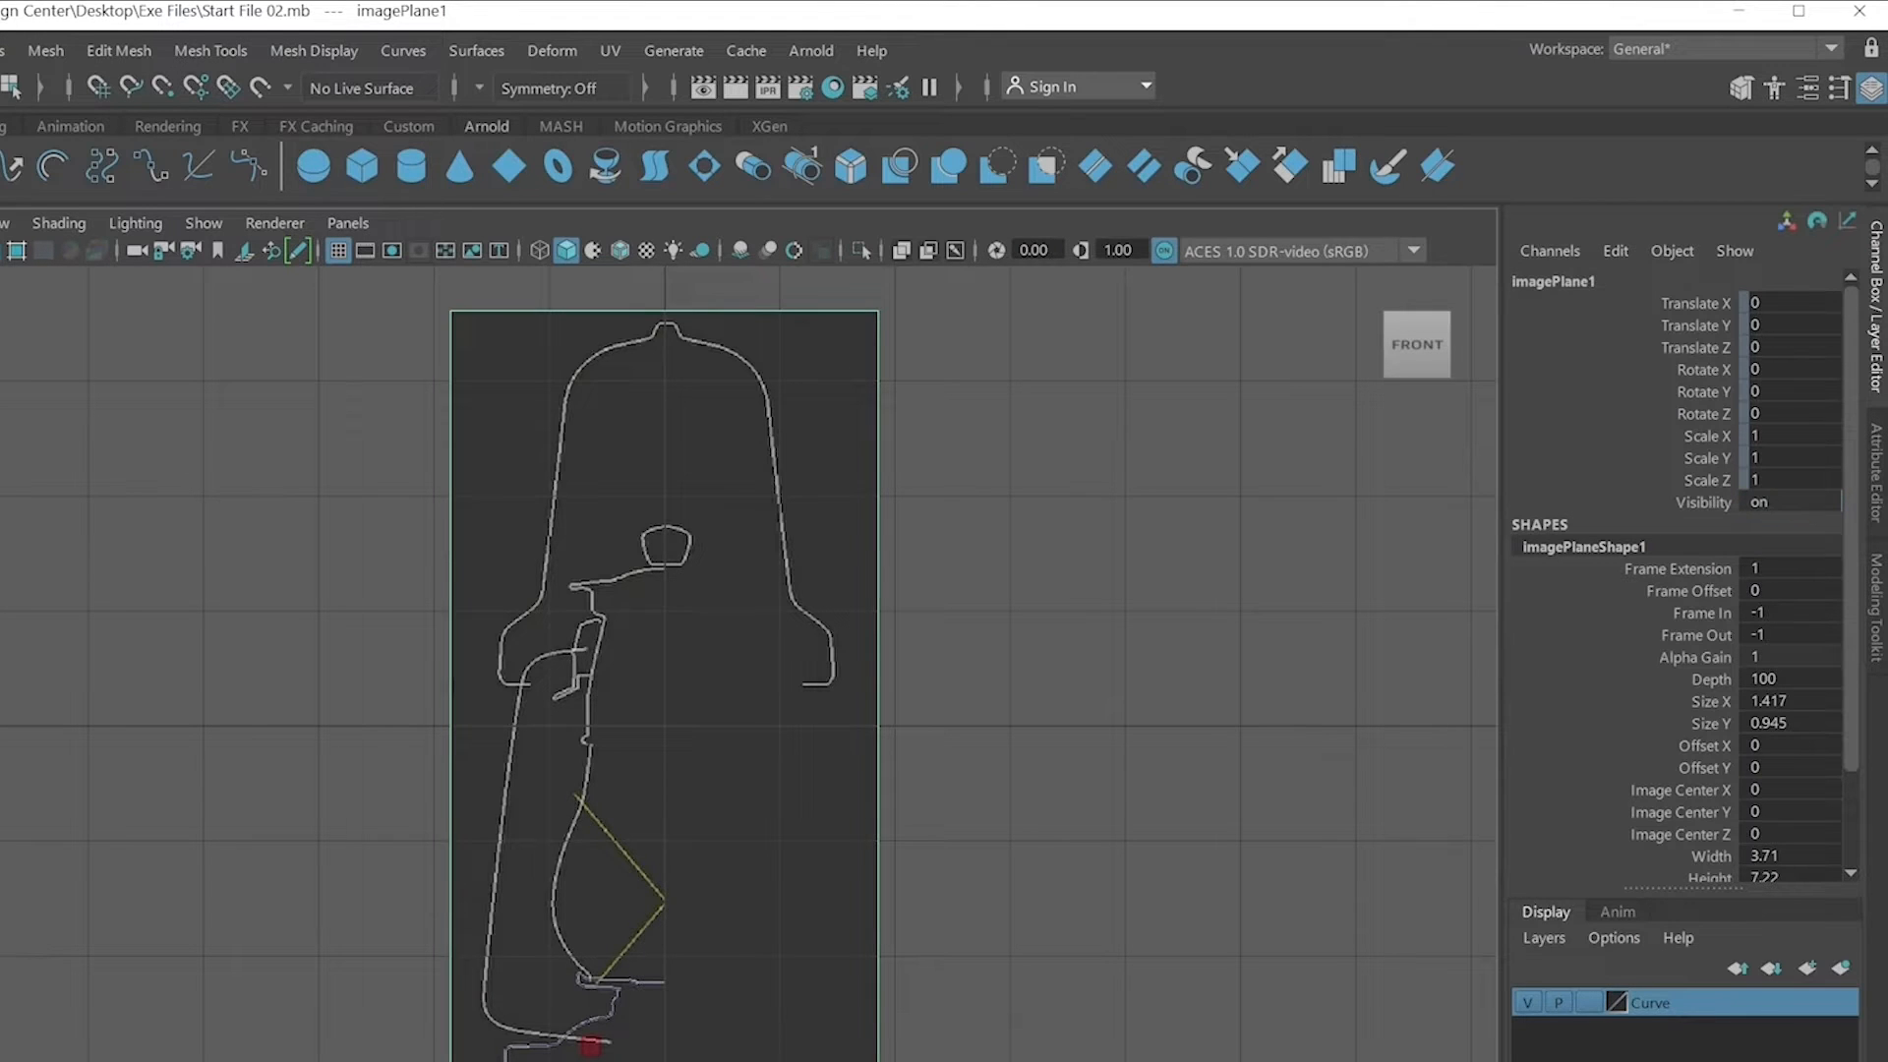
pyautogui.write('0')
pyautogui.press('Return')
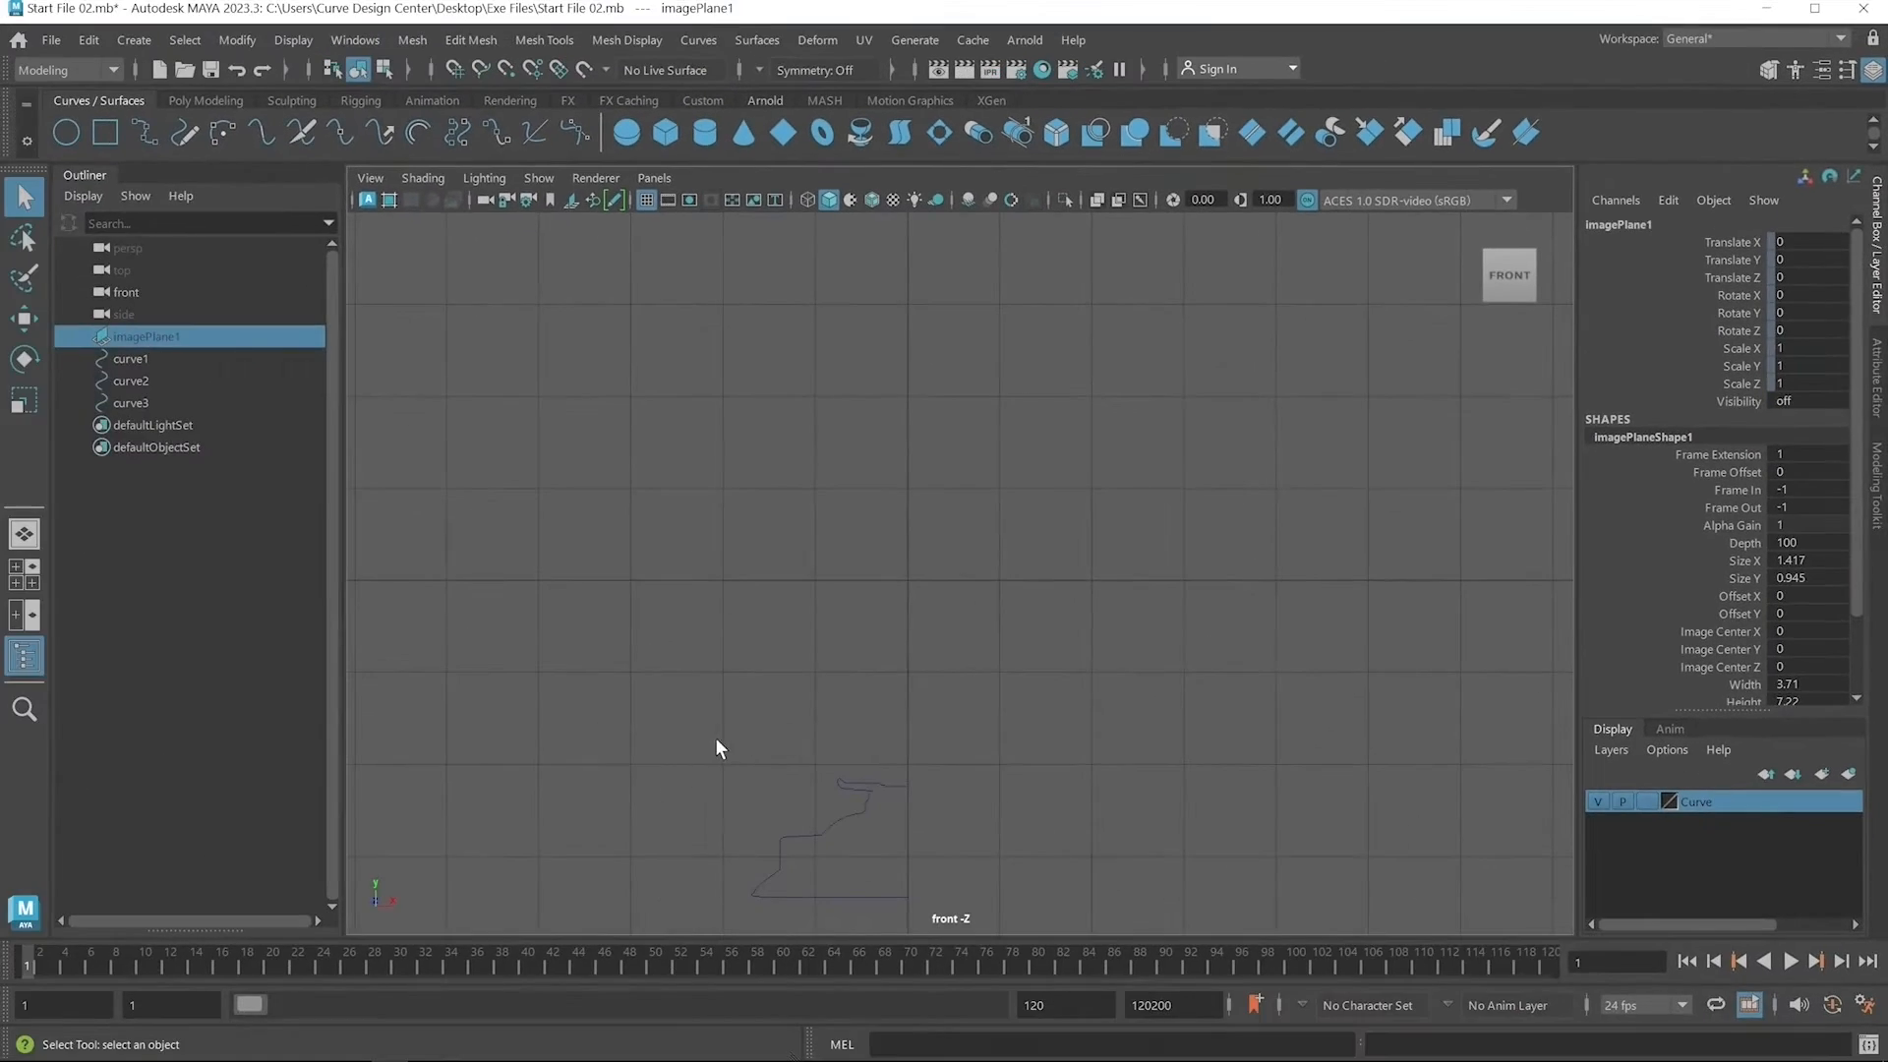
pyautogui.moveTo(426, 922); pyautogui.dragTo(753, 1061)
pyautogui.moveTo(977, 901); pyautogui.dragTo(979, 903)
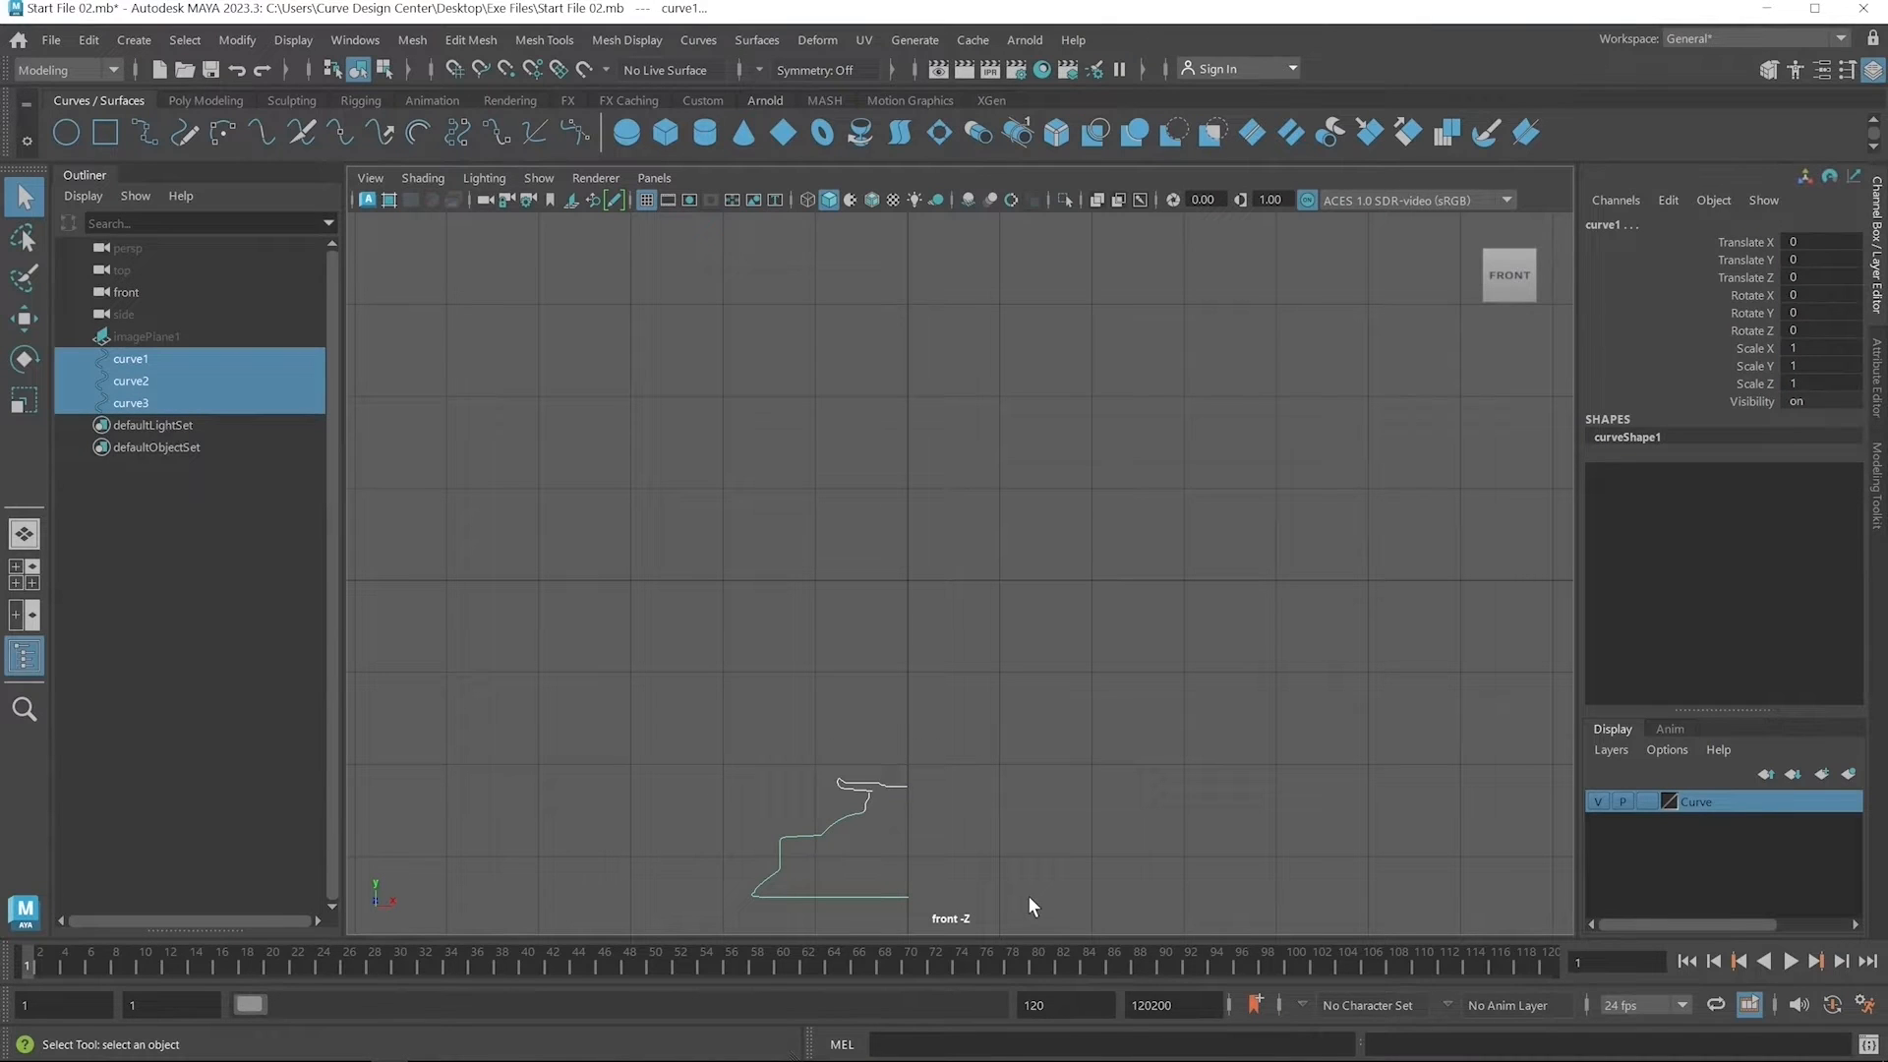
pyautogui.click(1111, 773)
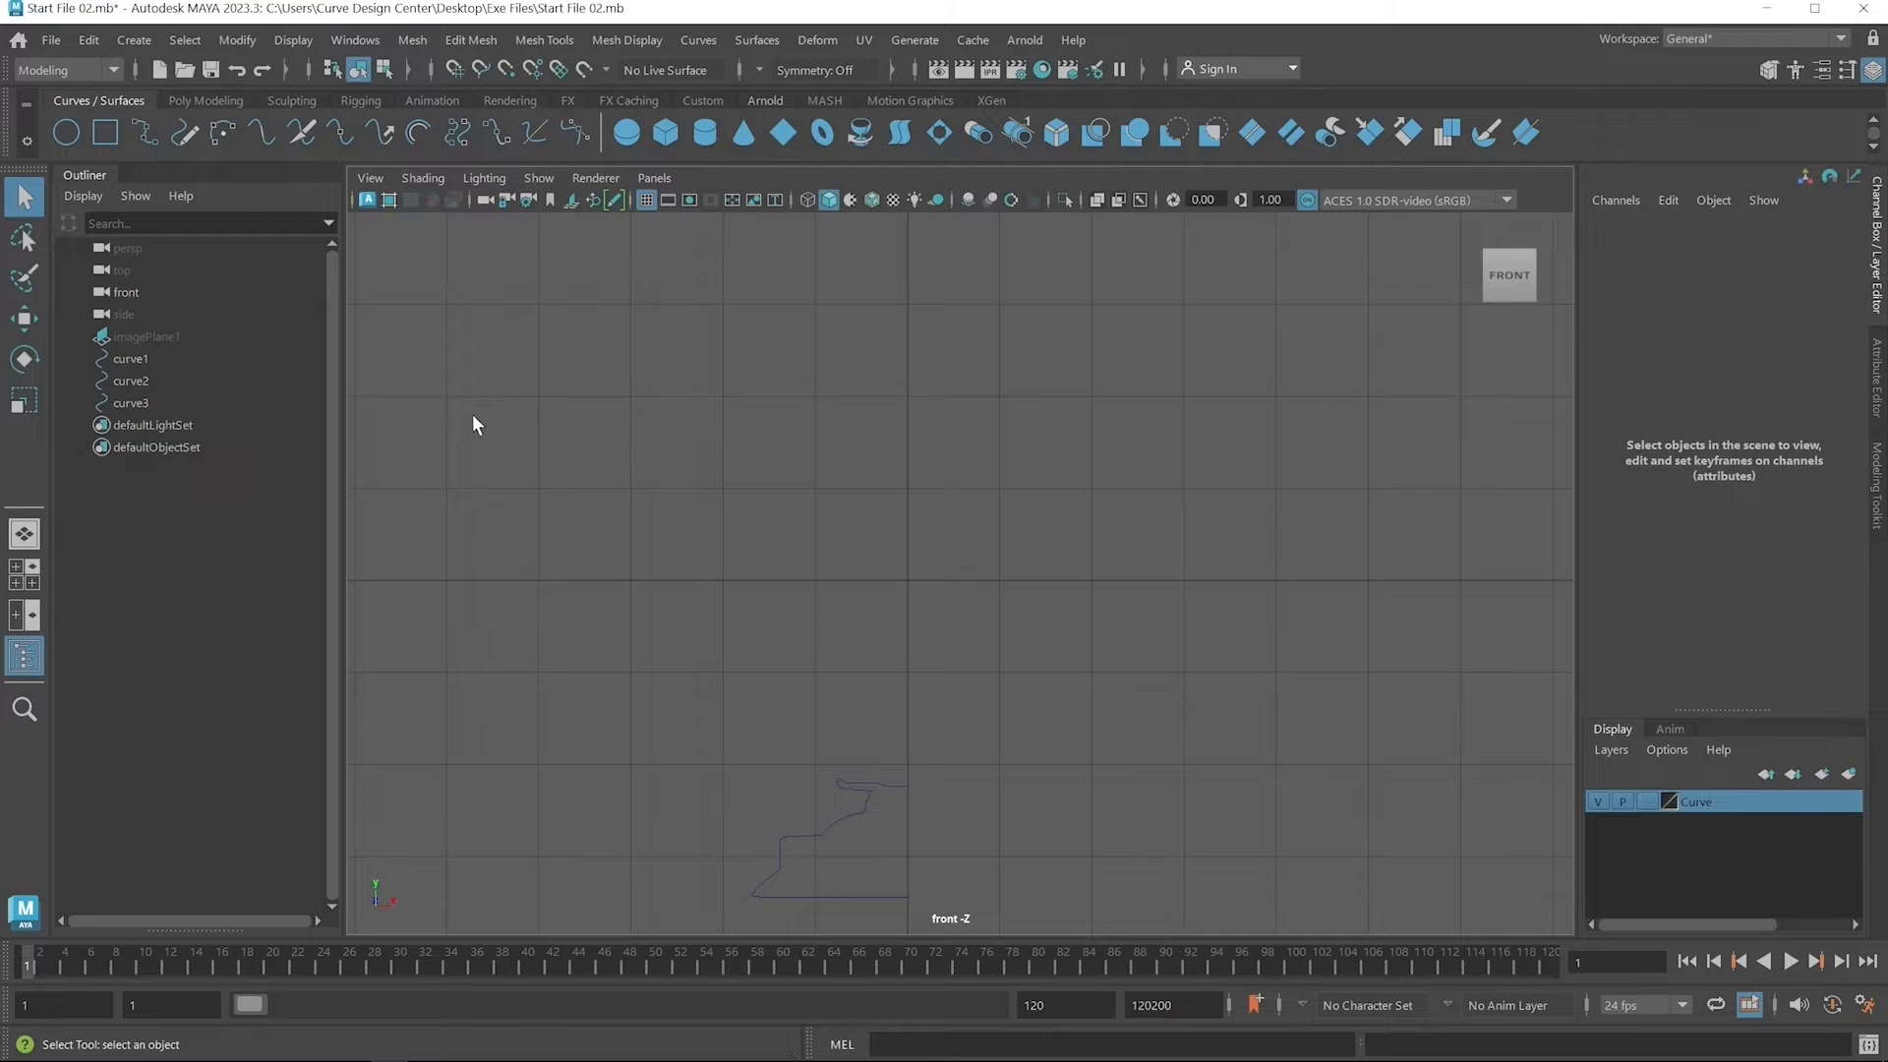
# Turn the visibility of imagePlane1 back on.
pyautogui.click(151, 334)
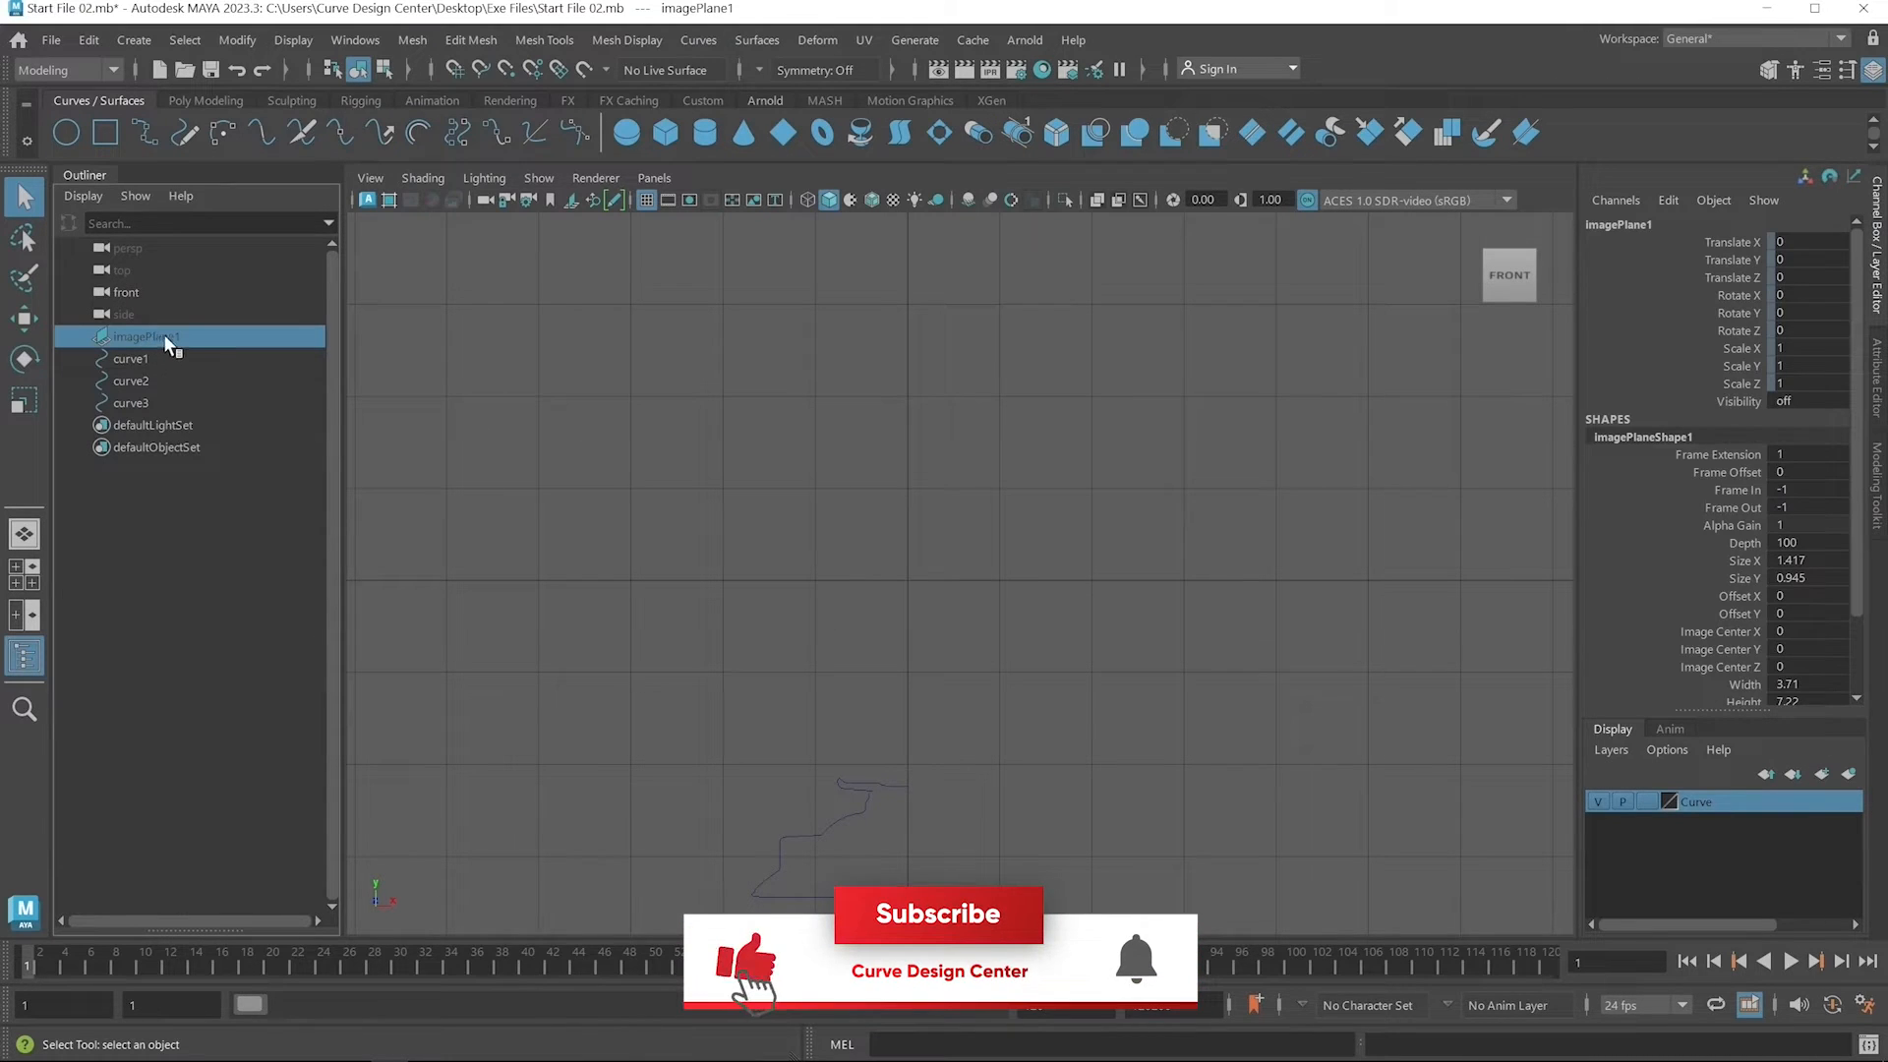
pyautogui.click(1782, 401)
pyautogui.write('1')
pyautogui.press('Return')
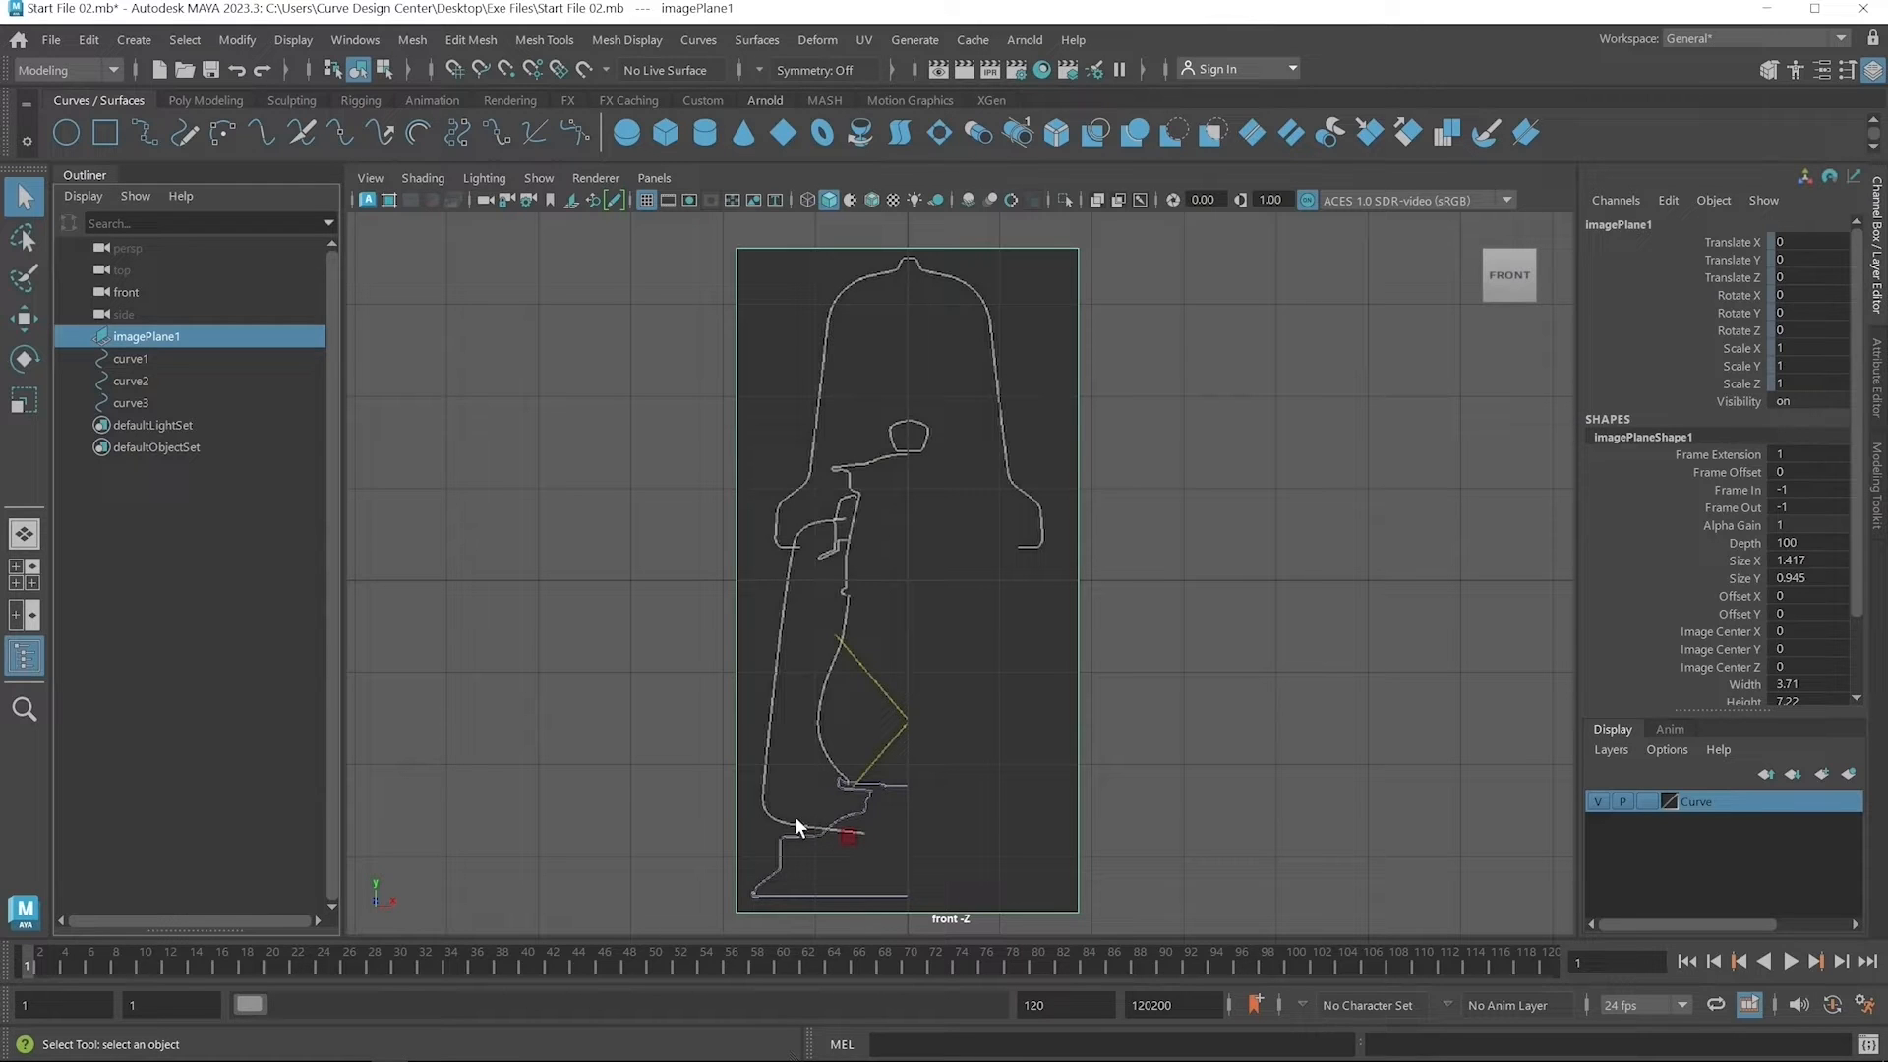
# Start a CV curve at the lower end of the side-tube outline, tracing its rounded lower bend and up the long straight side.
pyautogui.scroll(3, 858, 806)
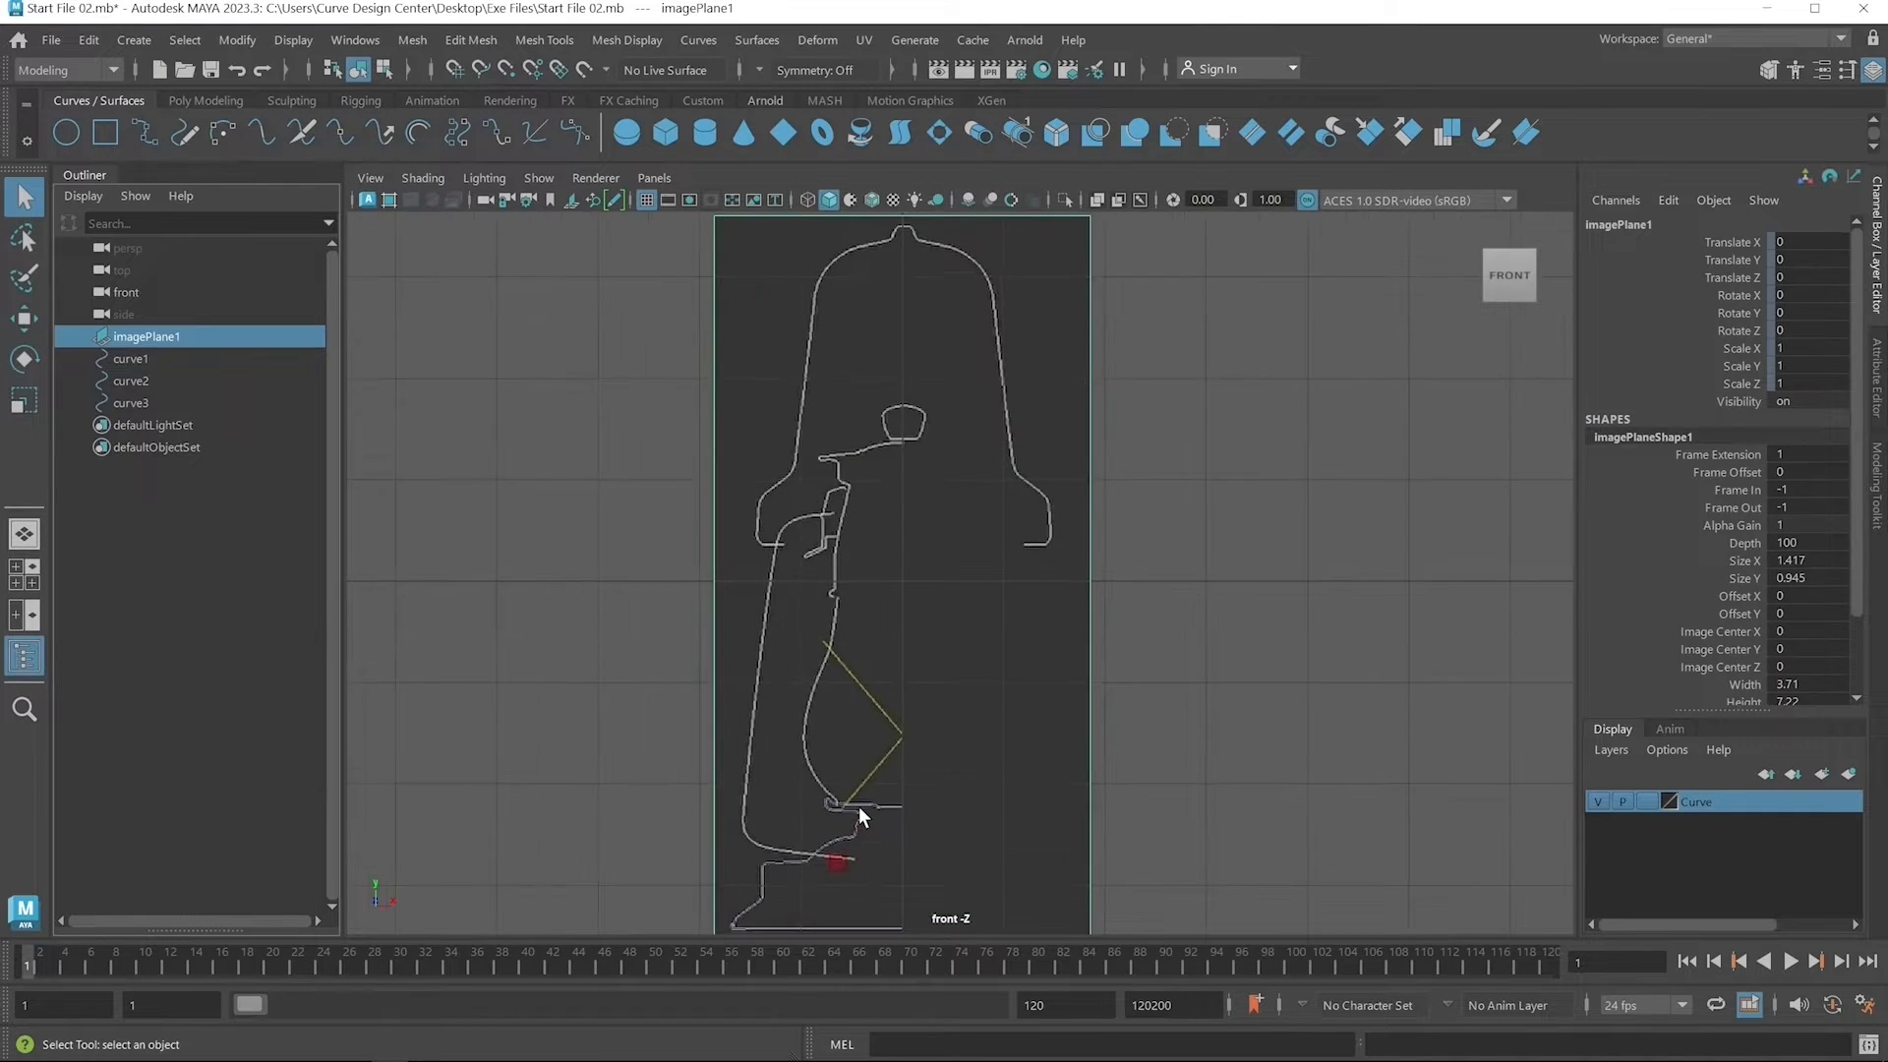
pyautogui.scroll(1, 871, 808)
pyautogui.keyDown('alt'); pyautogui.moveTo(955, 798); pyautogui.dragTo(1075, 663, button='middle'); pyautogui.keyUp('alt')
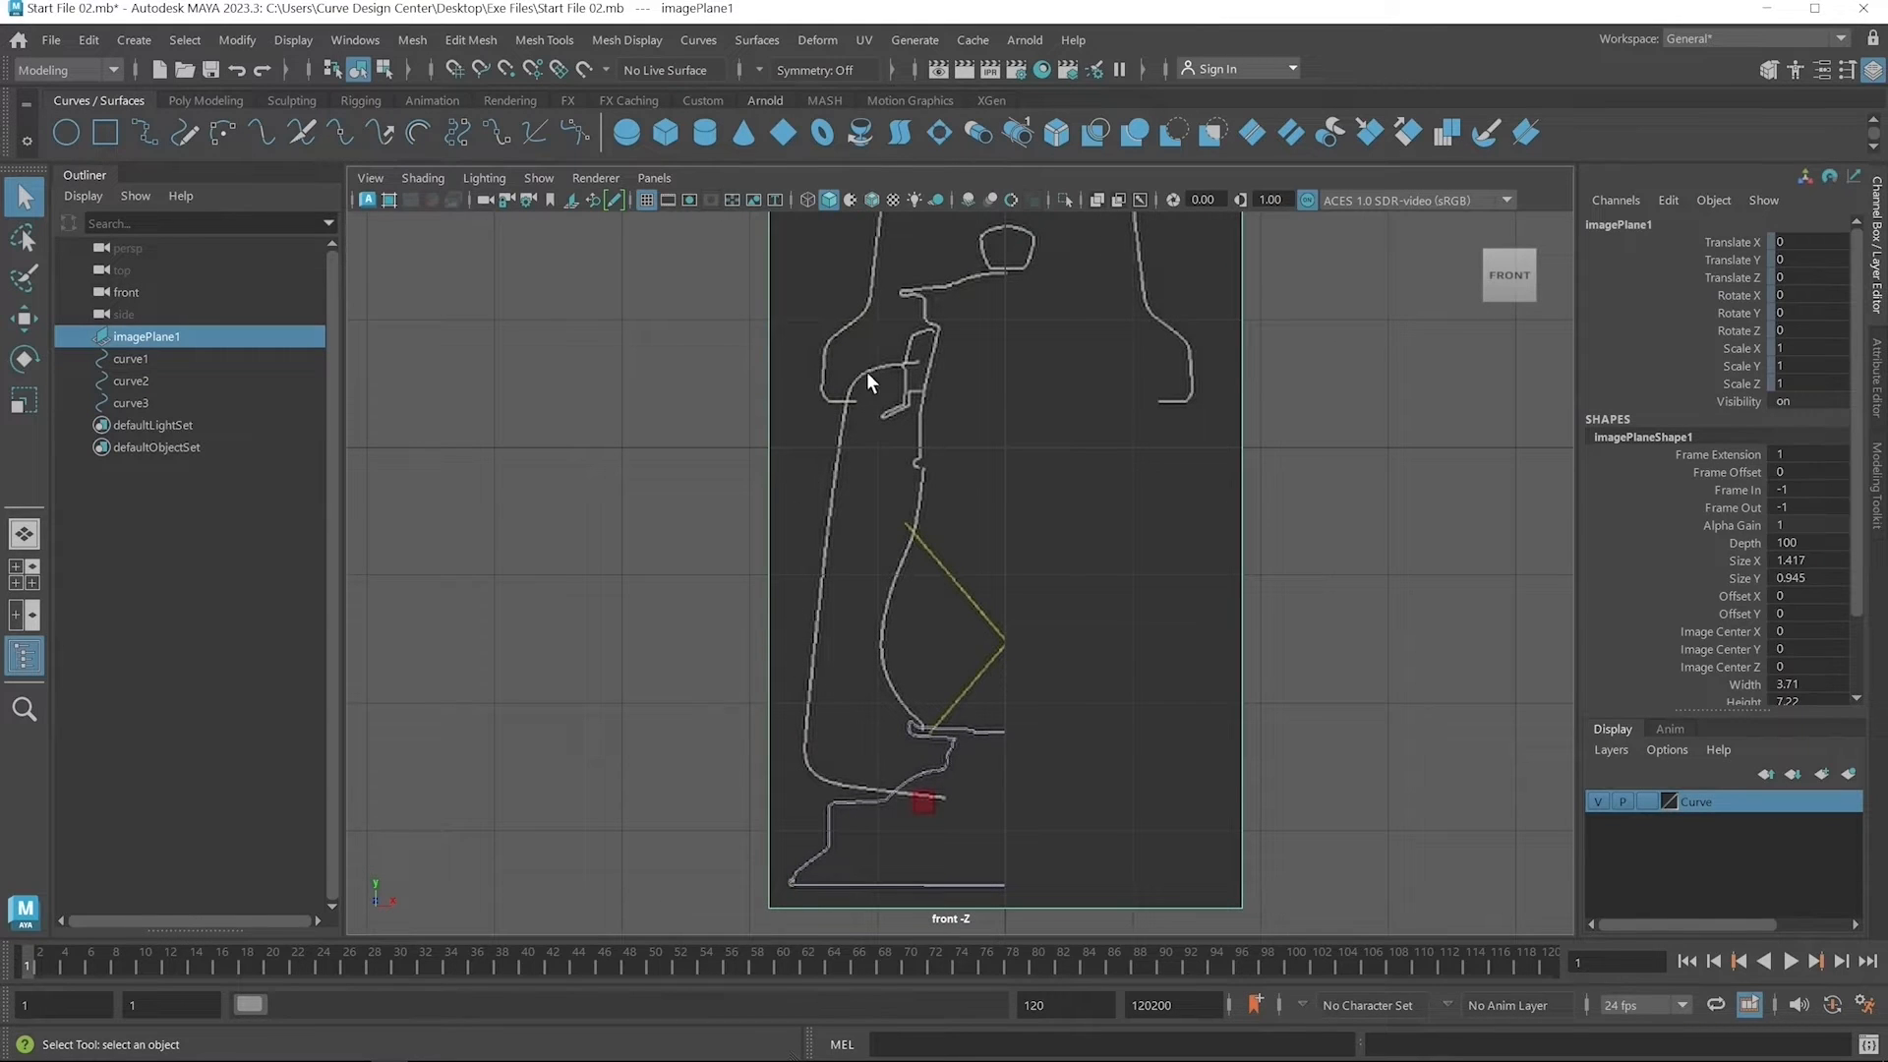
pyautogui.click(132, 40)
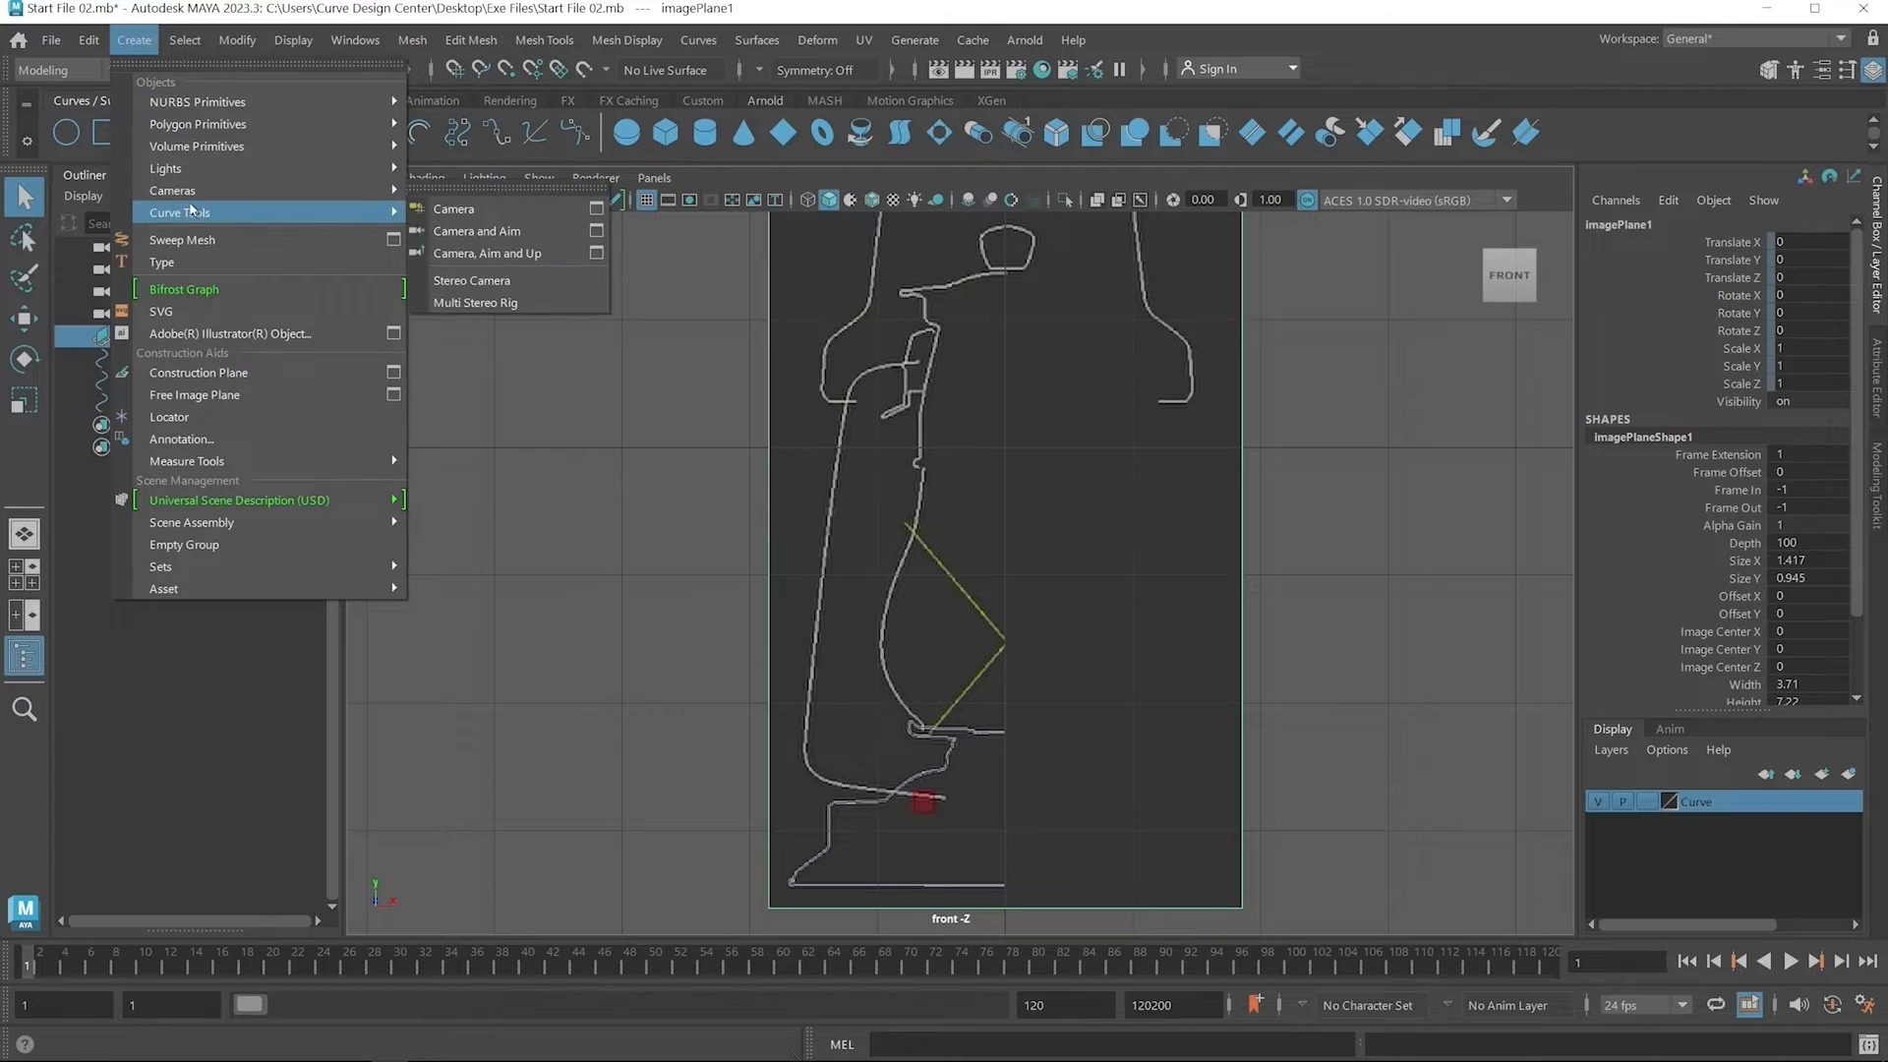
pyautogui.moveTo(231, 213)
pyautogui.click(439, 213)
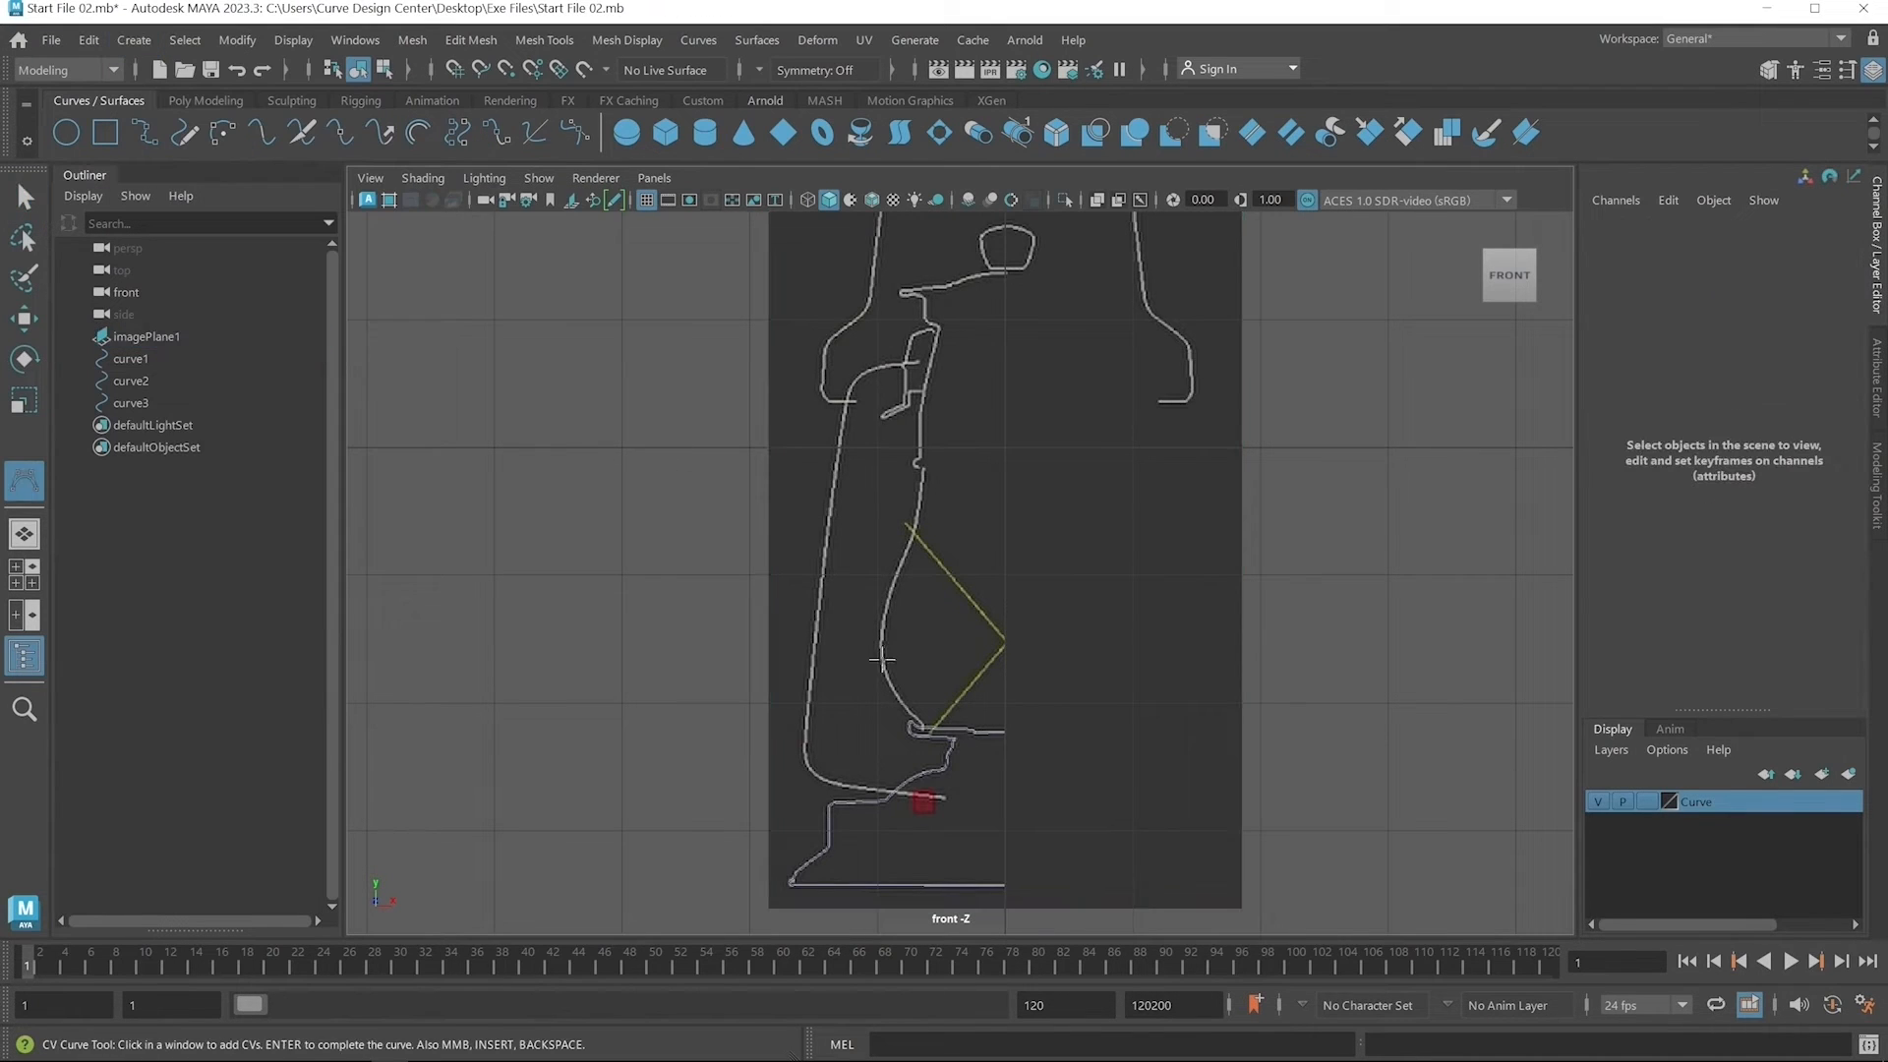
pyautogui.scroll(3, 911, 806)
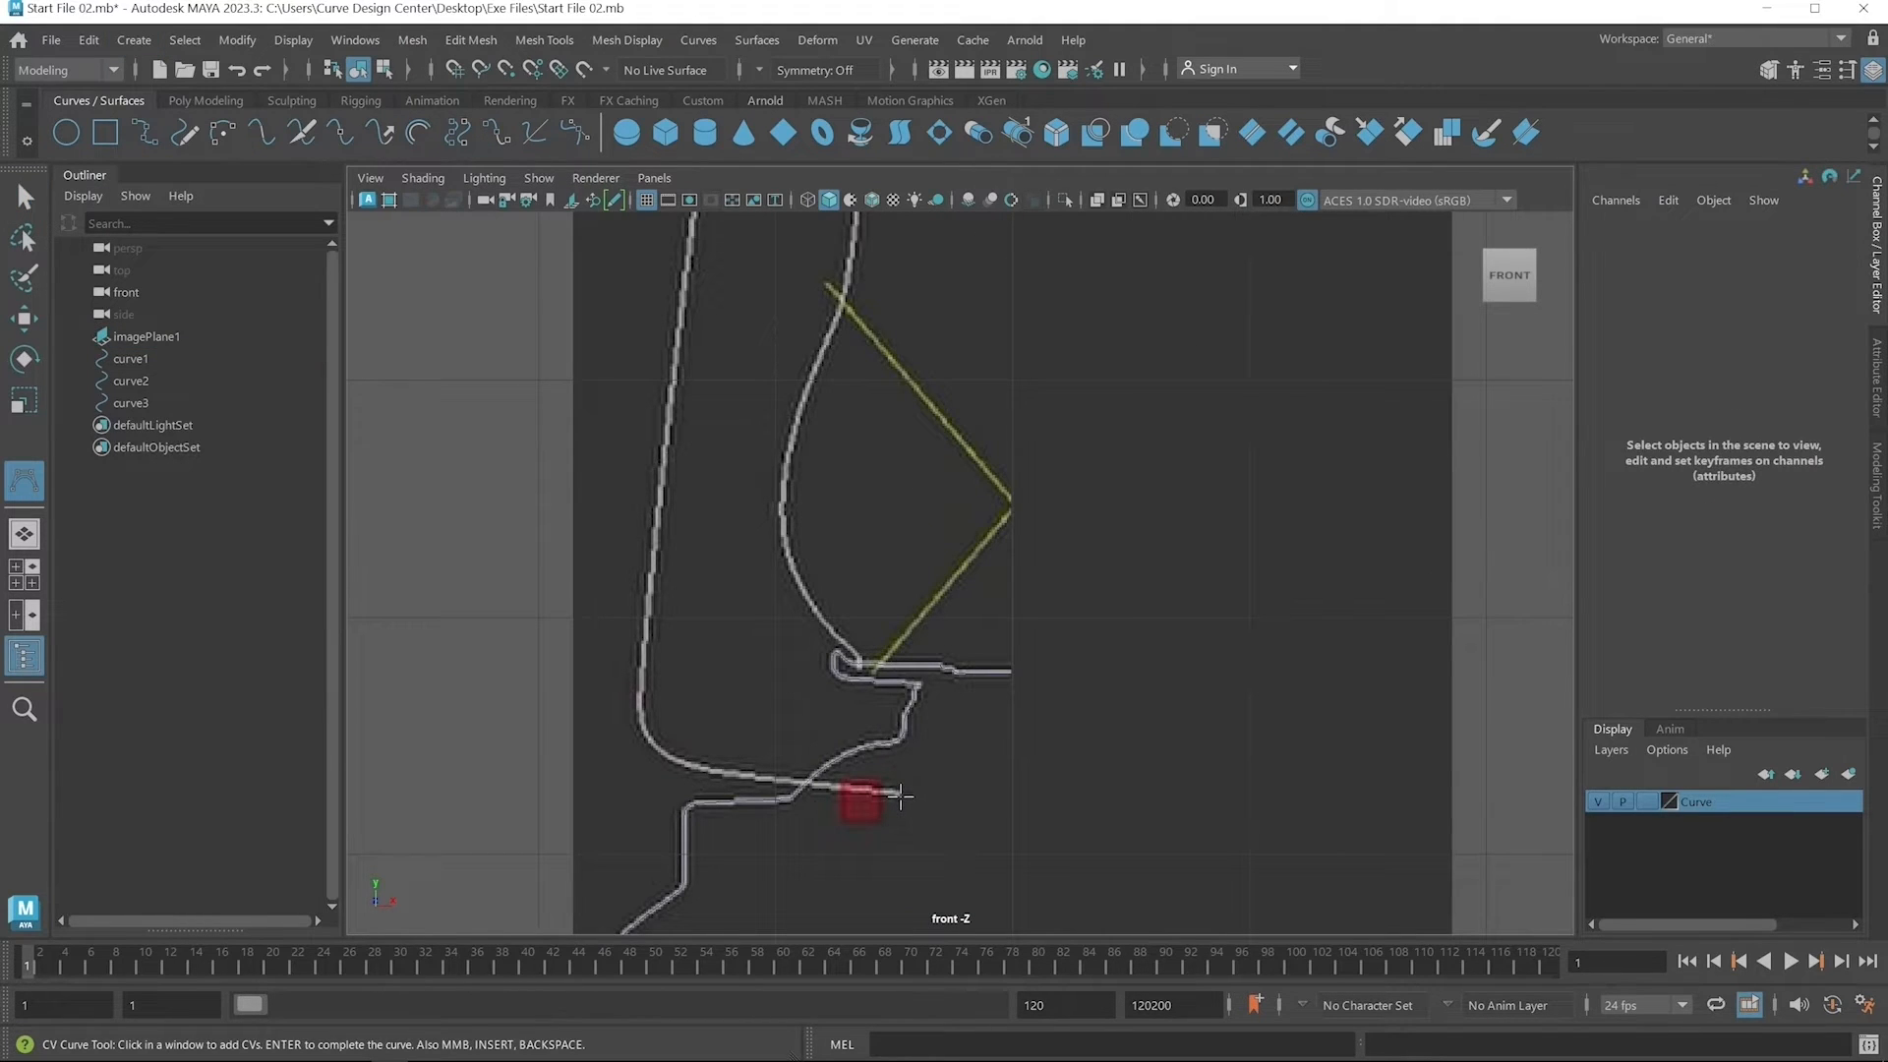
pyautogui.click(900, 796)
pyautogui.click(767, 778)
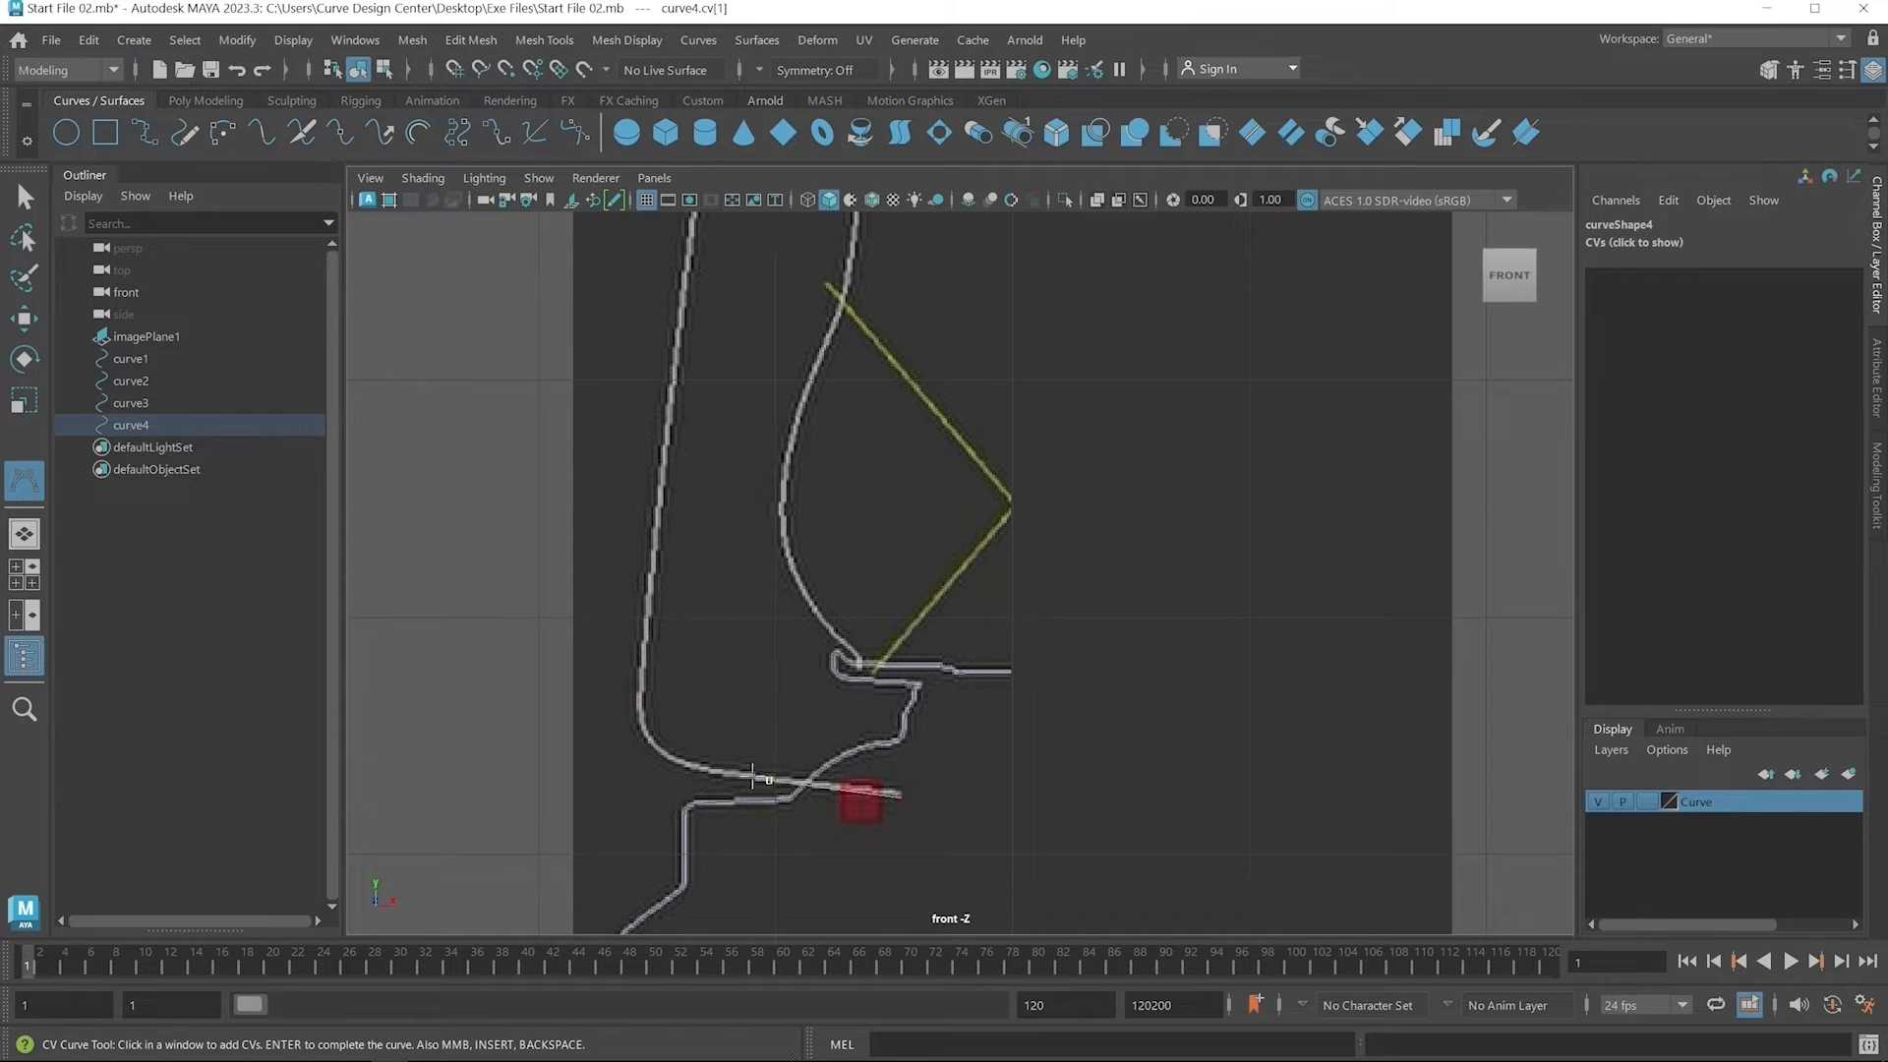
pyautogui.click(729, 773)
pyautogui.click(692, 766)
pyautogui.click(660, 753)
pyautogui.click(646, 733)
pyautogui.click(639, 698)
pyautogui.click(643, 652)
pyautogui.click(674, 361)
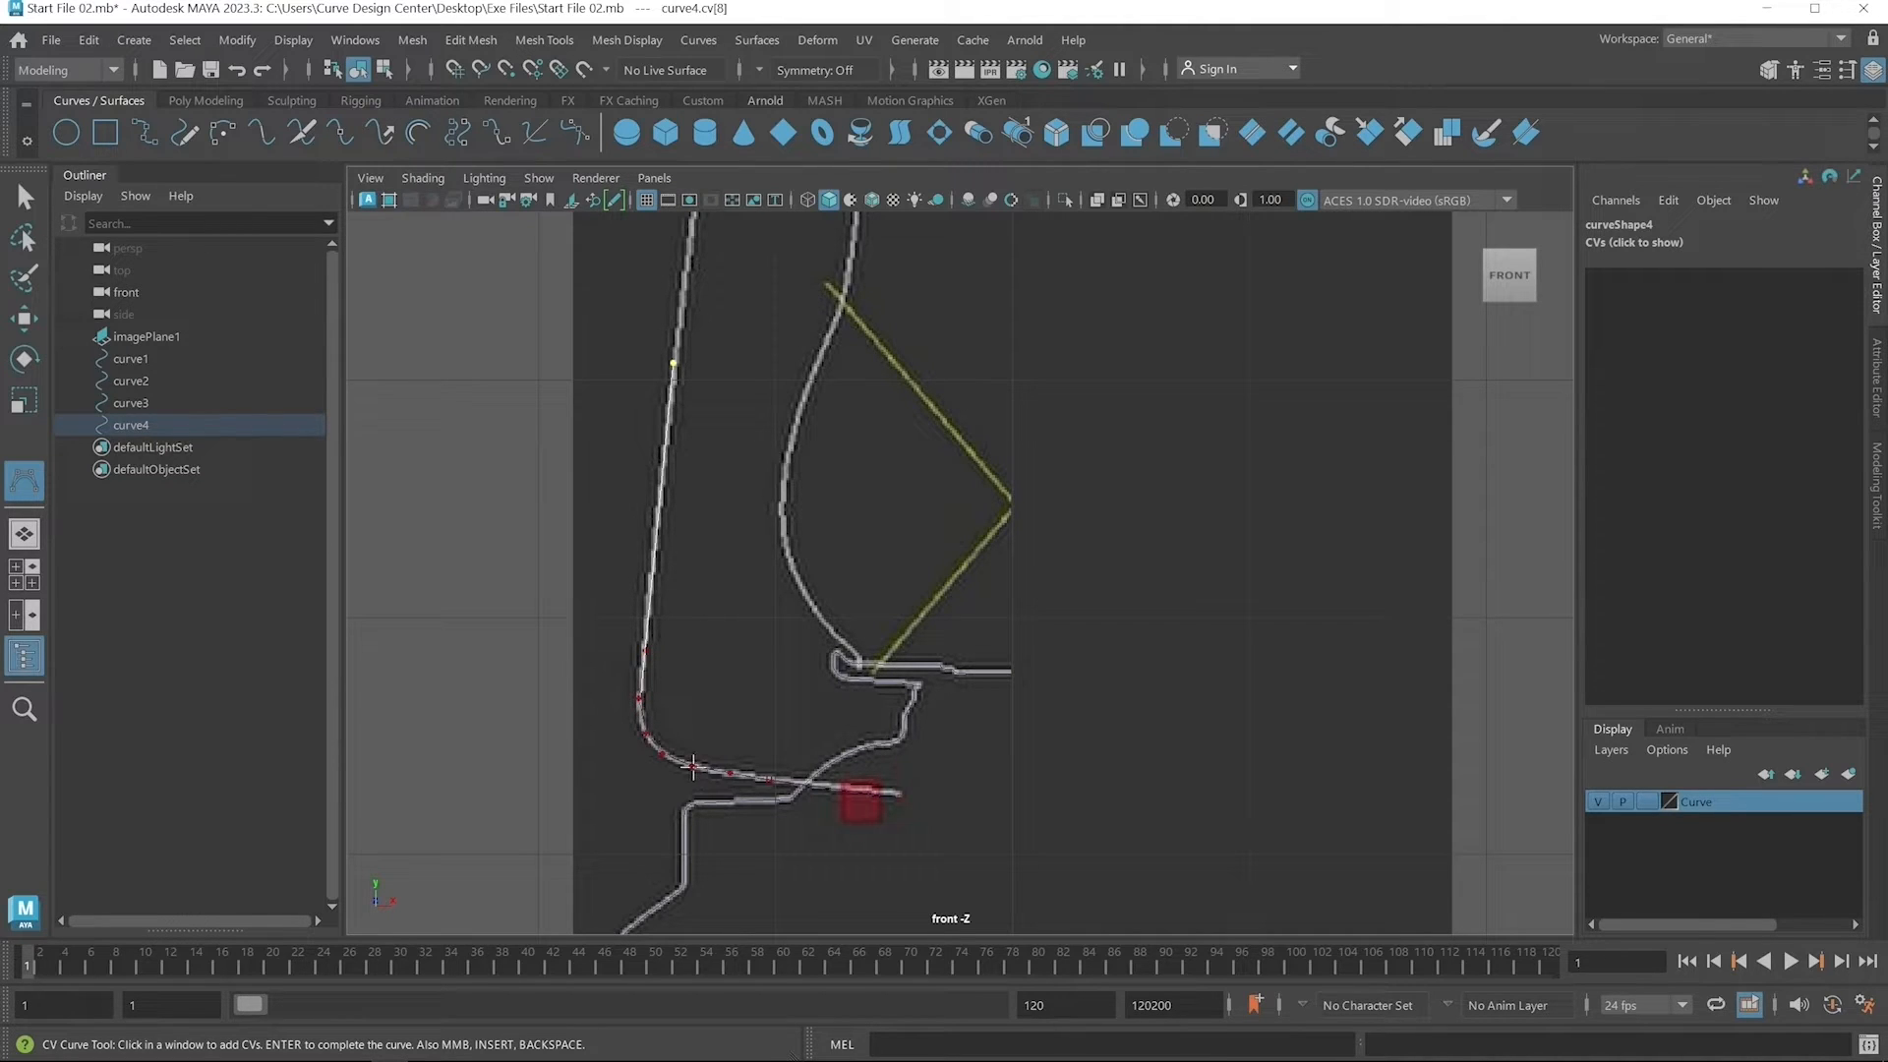
# Continue the CV curve up the straight side and around the upper bend to the outline's upper end, and finish the curve.
pyautogui.keyDown('alt'); pyautogui.moveTo(815, 432); pyautogui.dragTo(784, 766, button='middle'); pyautogui.keyUp('alt')
pyautogui.click(667, 480)
pyautogui.click(679, 413)
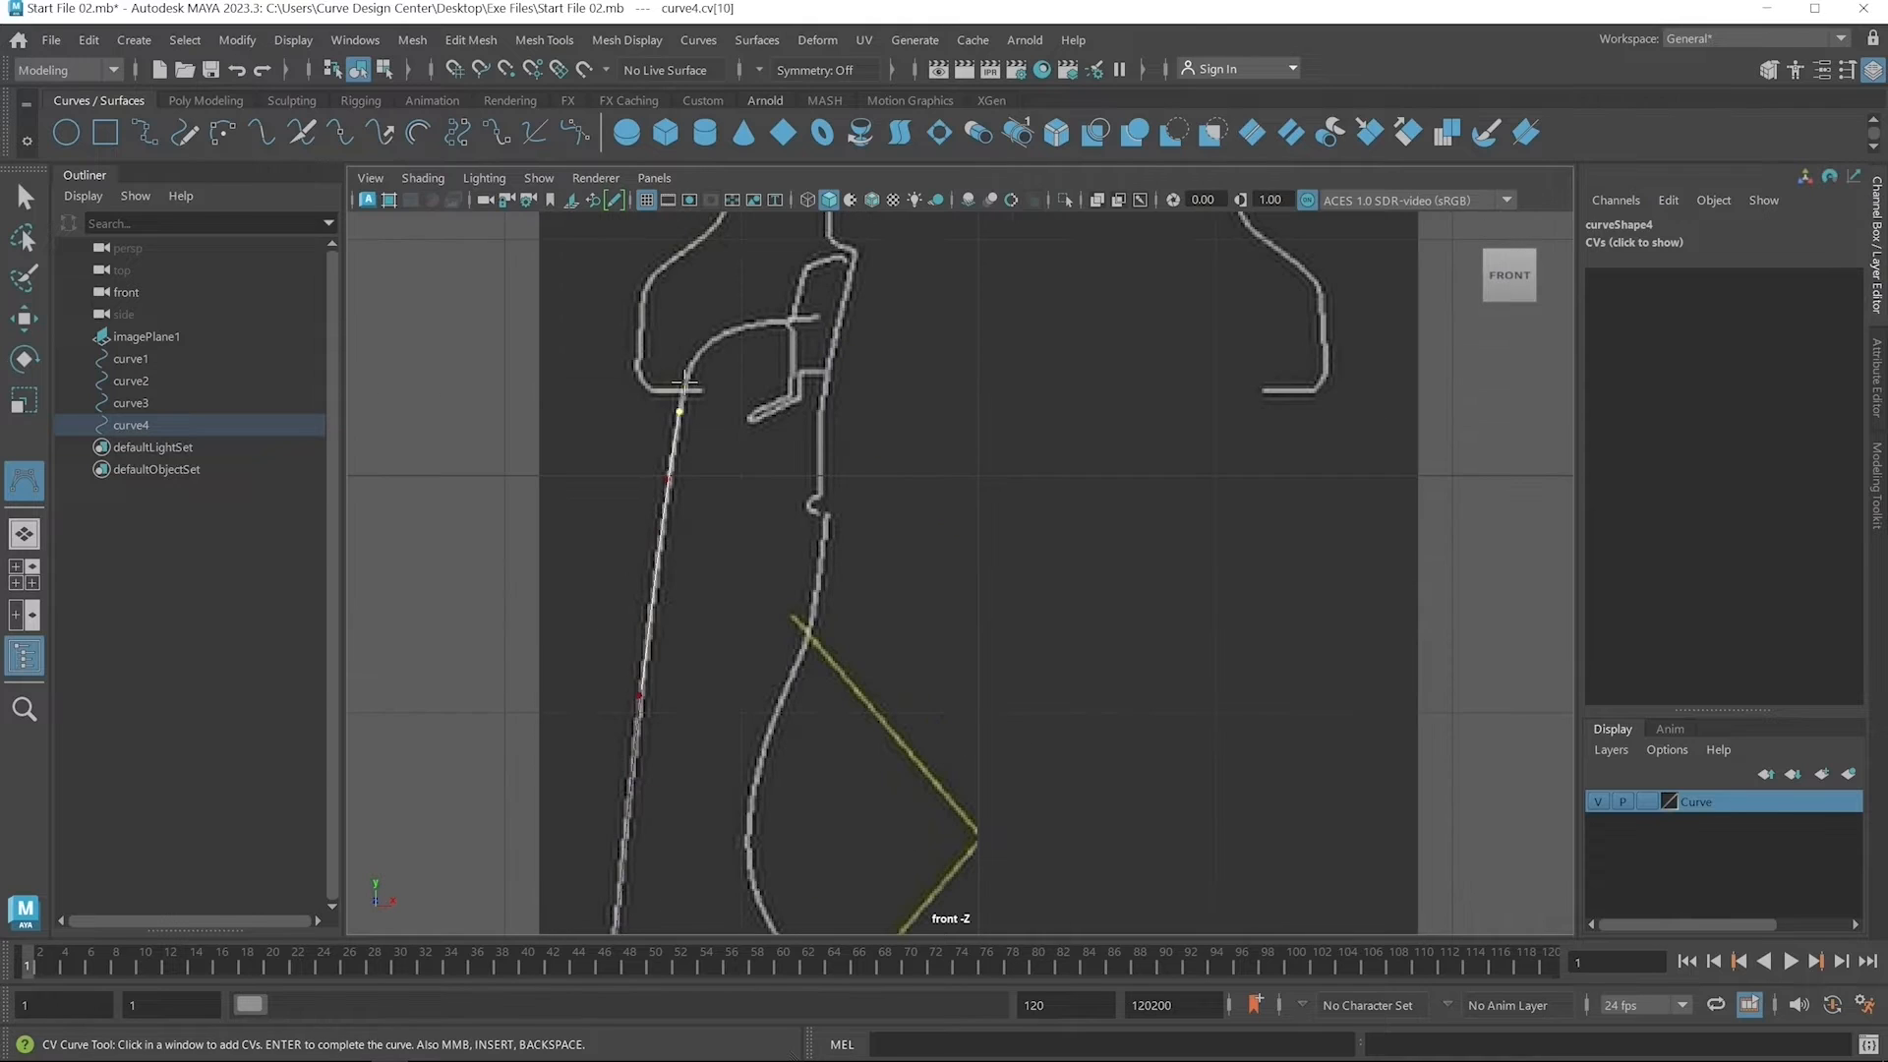
pyautogui.click(685, 385)
pyautogui.click(694, 361)
pyautogui.click(702, 348)
pyautogui.click(727, 333)
pyautogui.click(757, 323)
pyautogui.click(783, 323)
pyautogui.click(798, 318)
pyautogui.click(817, 313)
pyautogui.press('q')
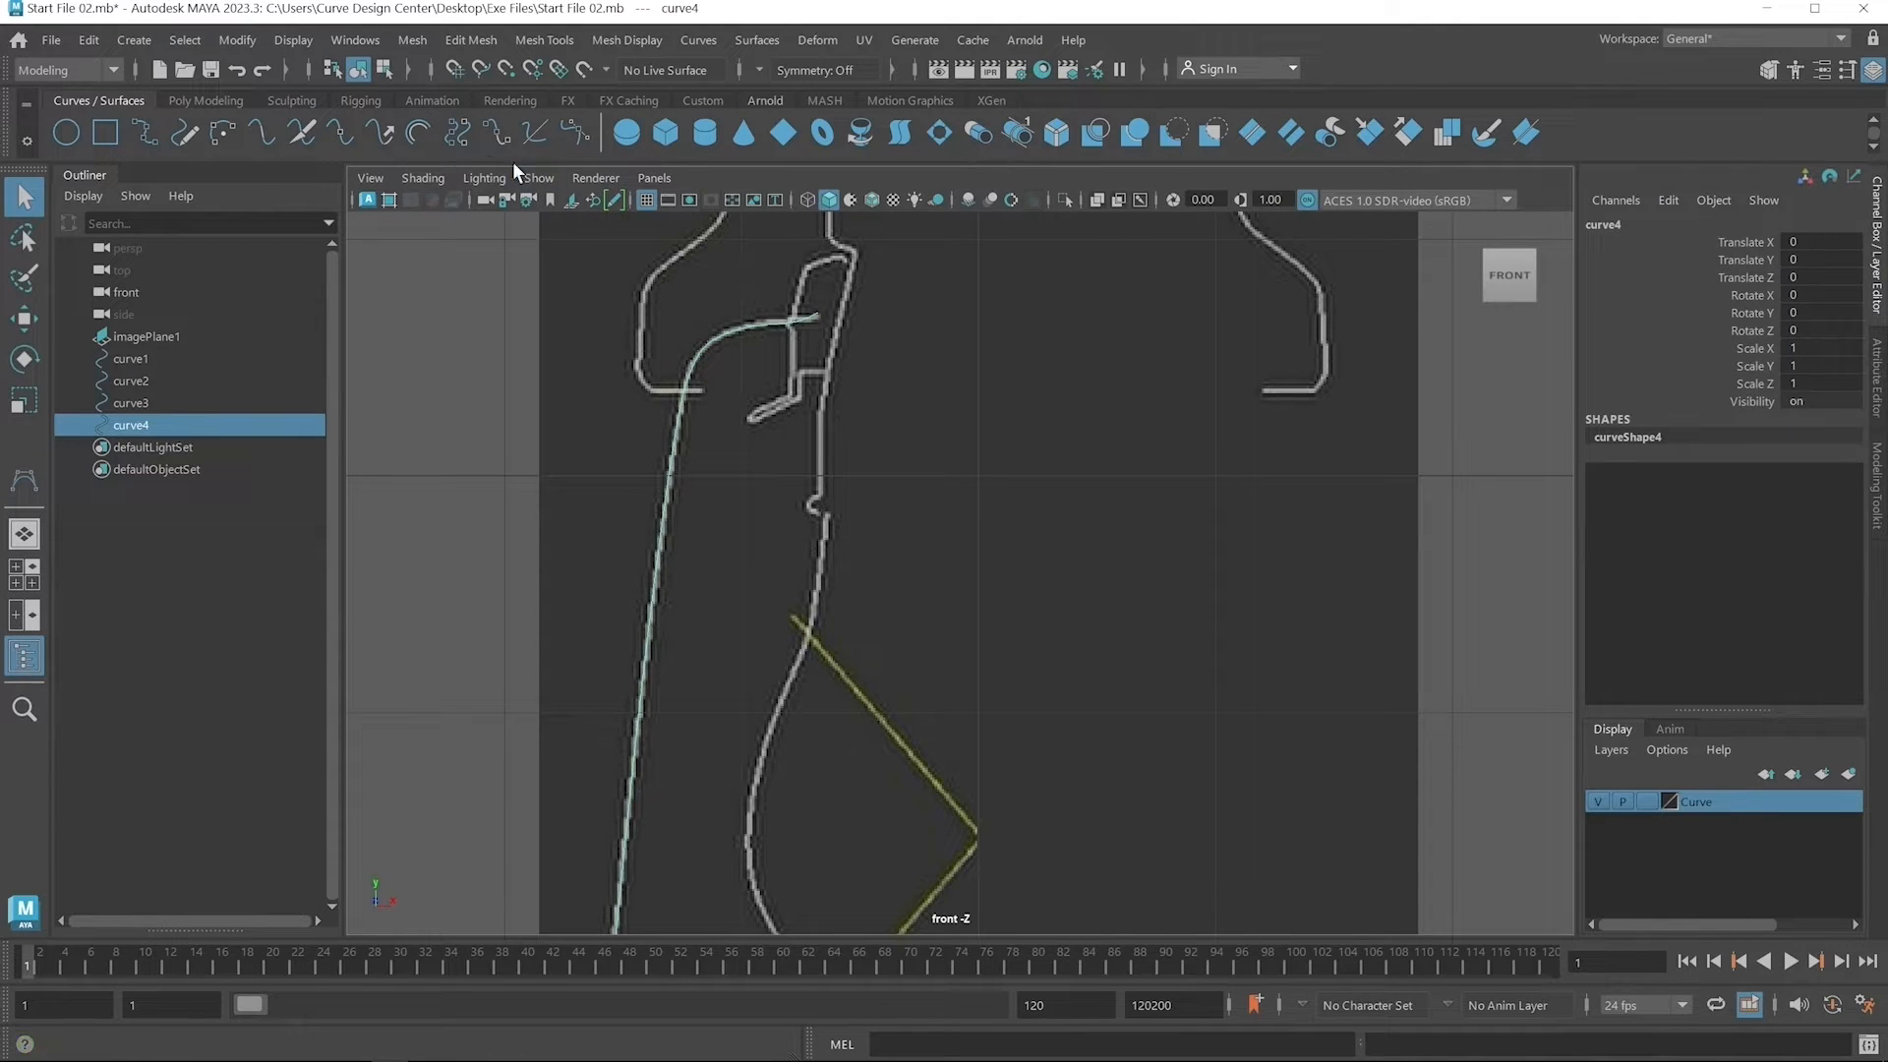
# Switch to component selection and move a CV near the traced curve's upper end slightly upward to match the reference outline.
pyautogui.click(384, 68)
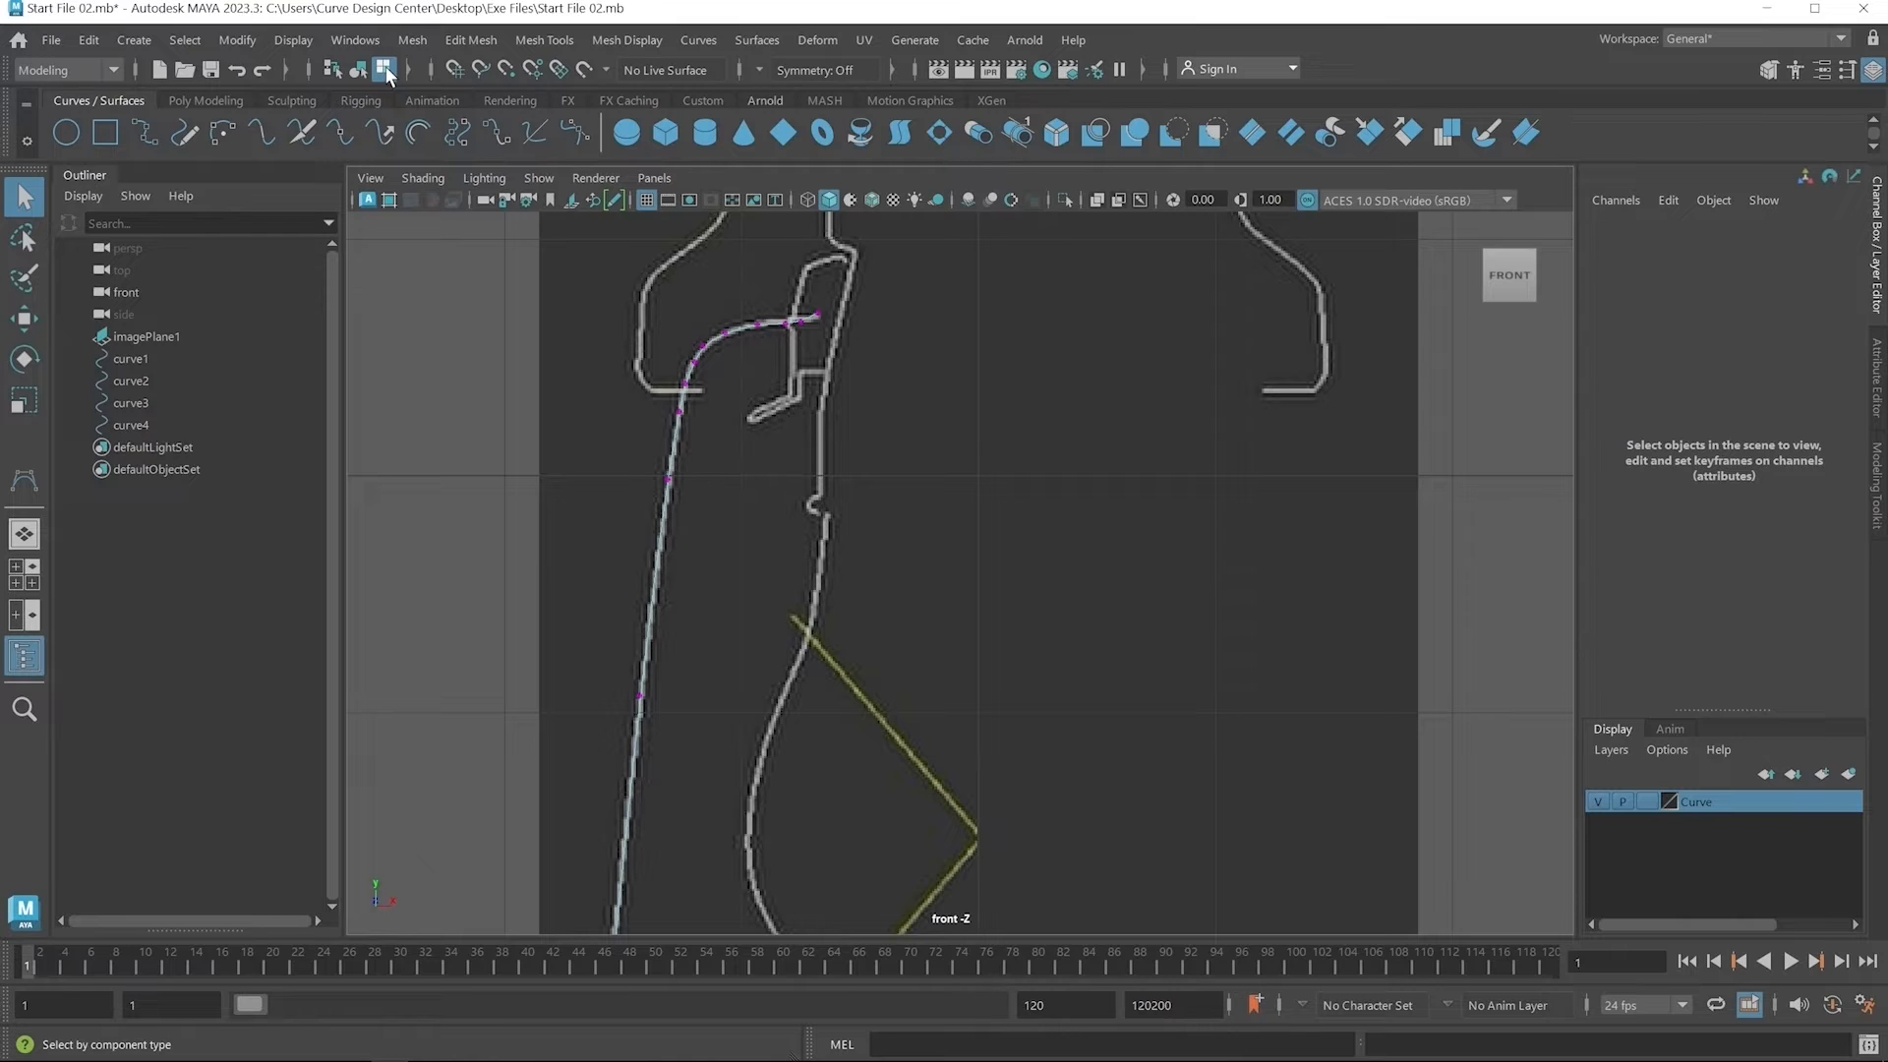
pyautogui.keyDown('alt'); pyautogui.moveTo(775, 346); pyautogui.dragTo(785, 391, button='middle'); pyautogui.keyUp('alt')
pyautogui.scroll(3, 784, 389)
pyautogui.keyDown('alt'); pyautogui.moveTo(690, 324); pyautogui.dragTo(767, 453, button='middle'); pyautogui.keyUp('alt')
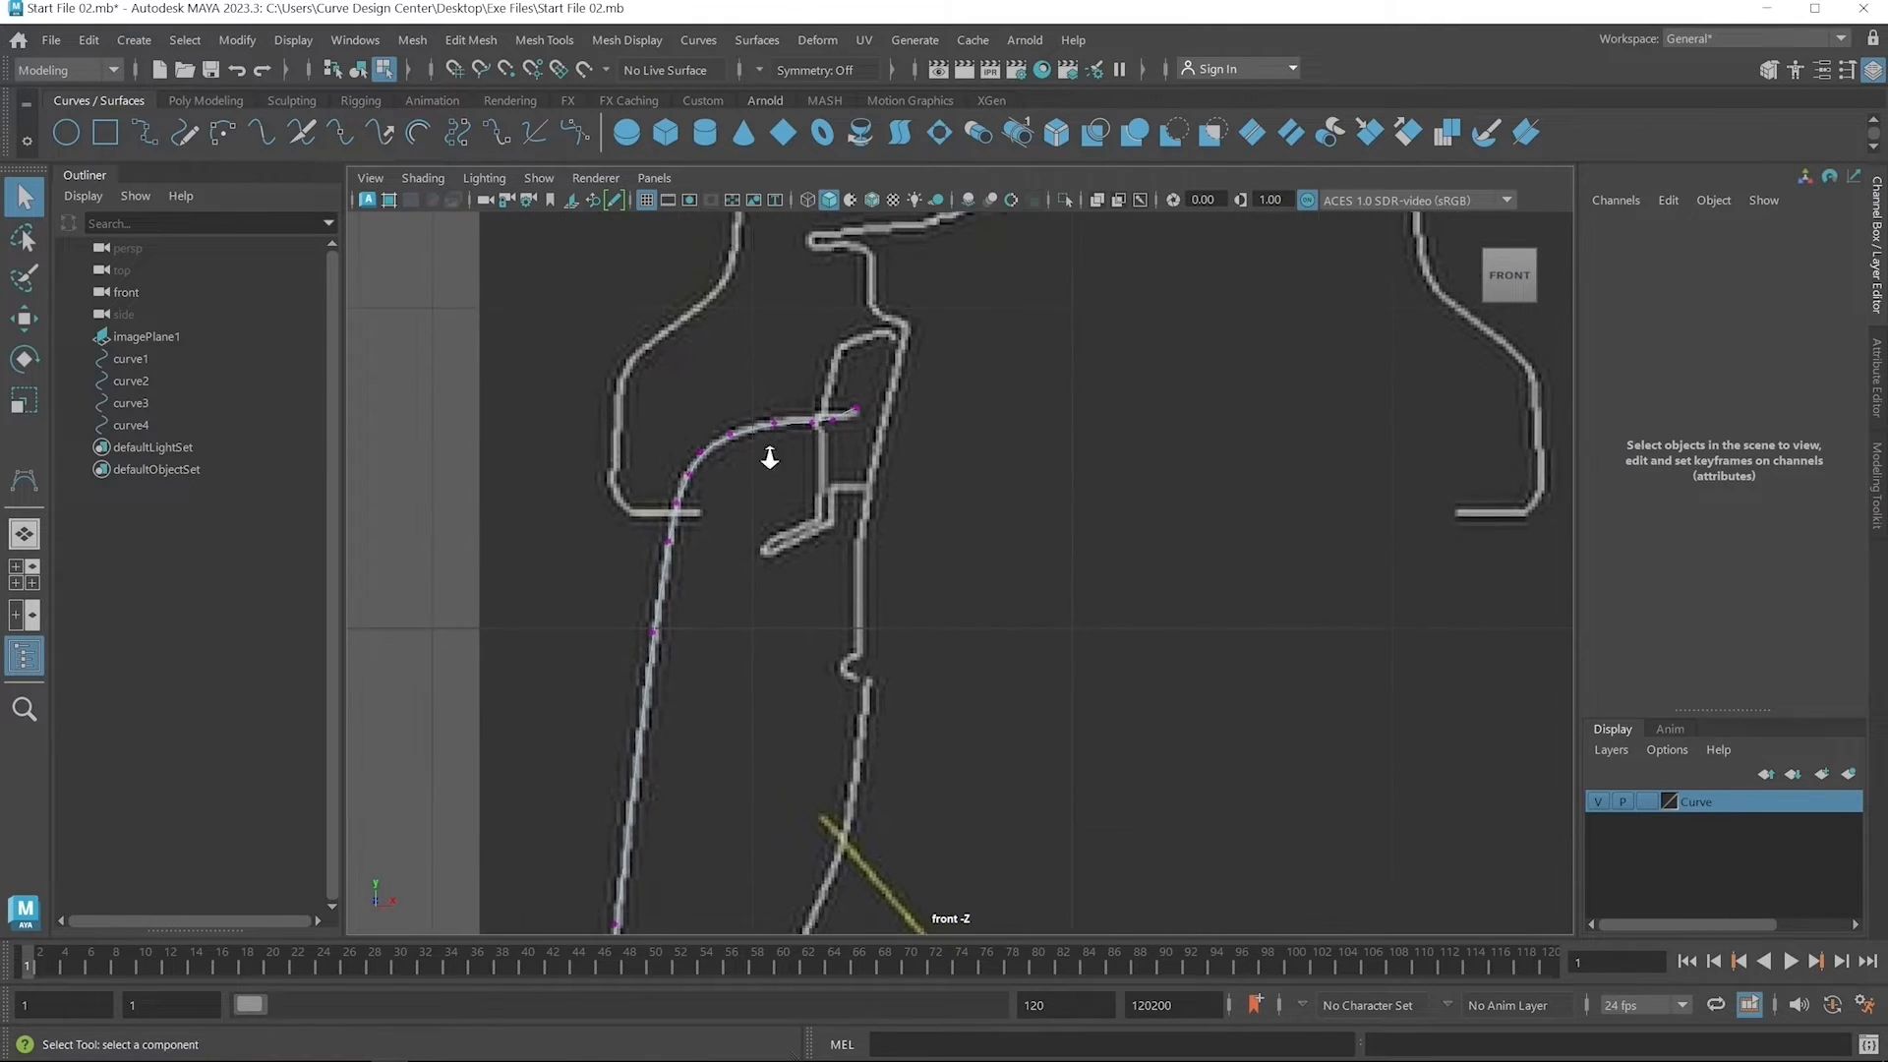
pyautogui.scroll(1, 768, 452)
pyautogui.moveTo(768, 367); pyautogui.dragTo(792, 411)
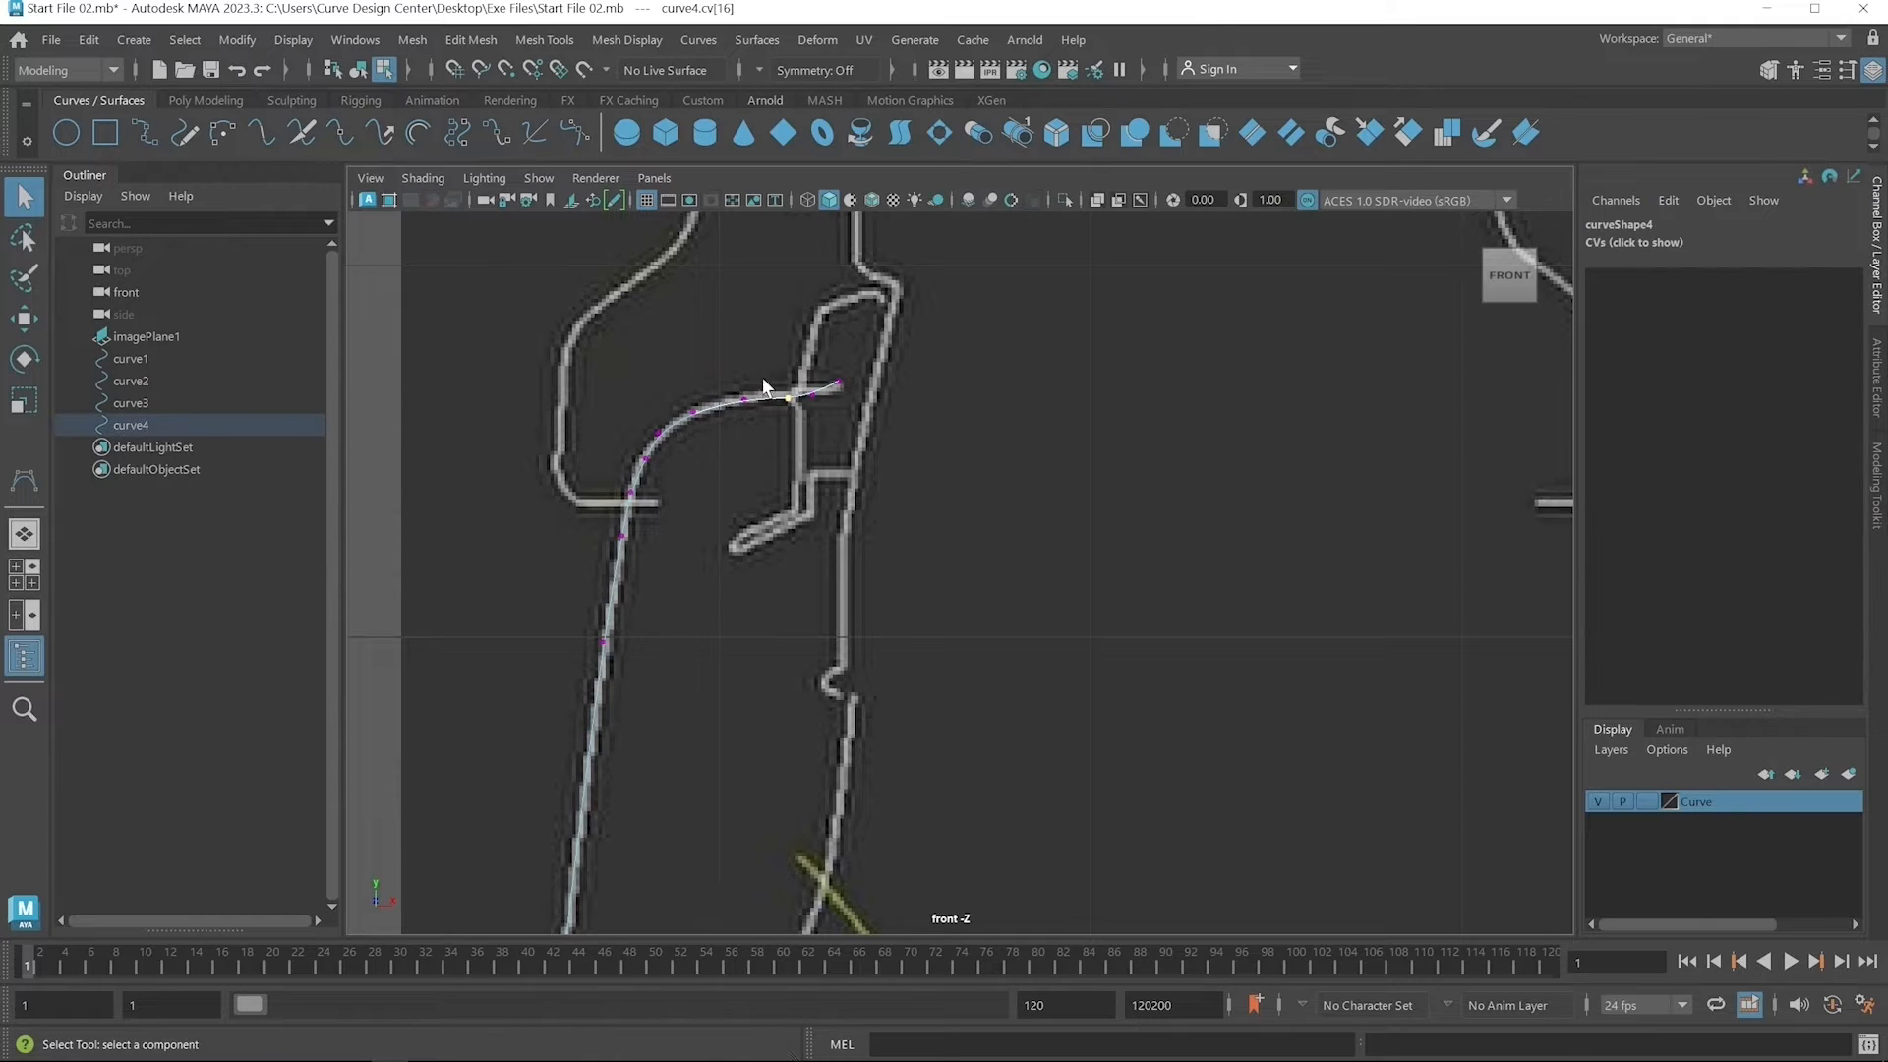
pyautogui.click(24, 320)
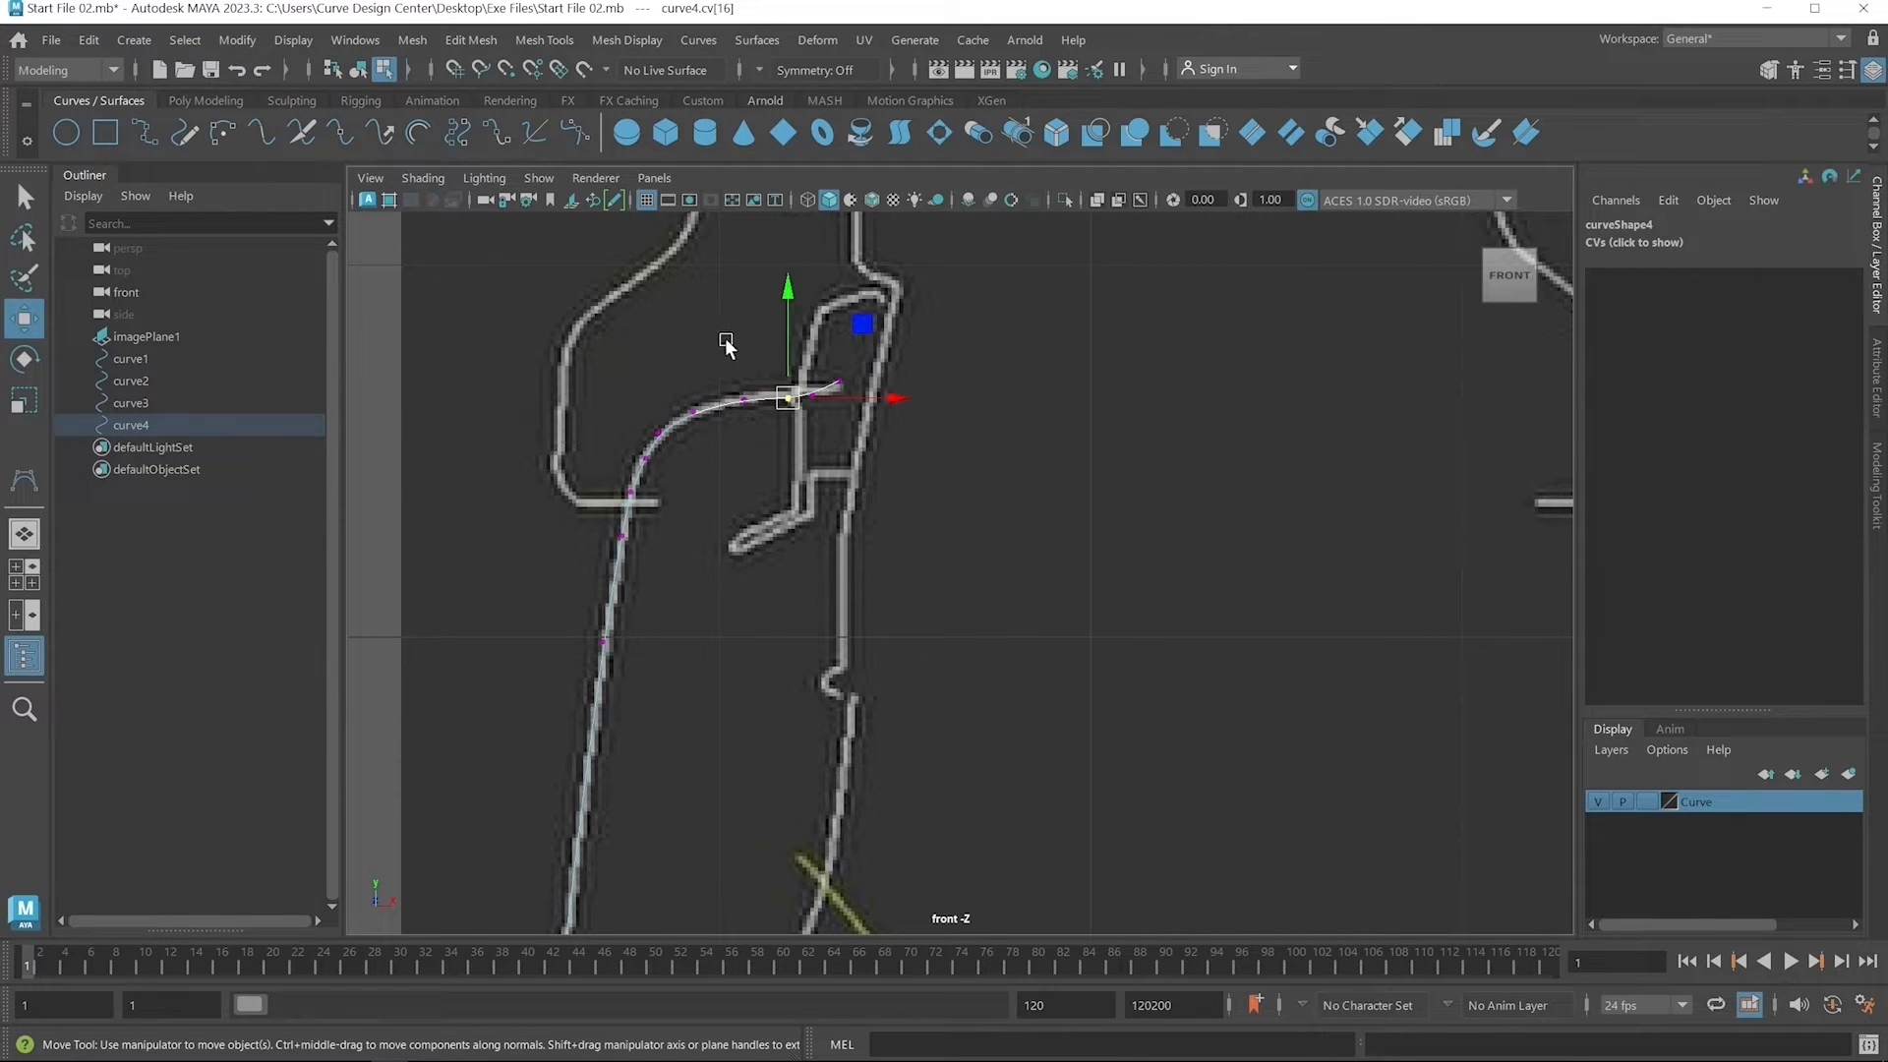
pyautogui.moveTo(791, 335); pyautogui.dragTo(790, 329)
# Check the traced curve's CVs against the reference outline at the upper bend, upper end and lower end.
pyautogui.keyDown('alt'); pyautogui.moveTo(727, 539); pyautogui.dragTo(640, 410, button='middle'); pyautogui.keyUp('alt')
pyautogui.click(611, 429)
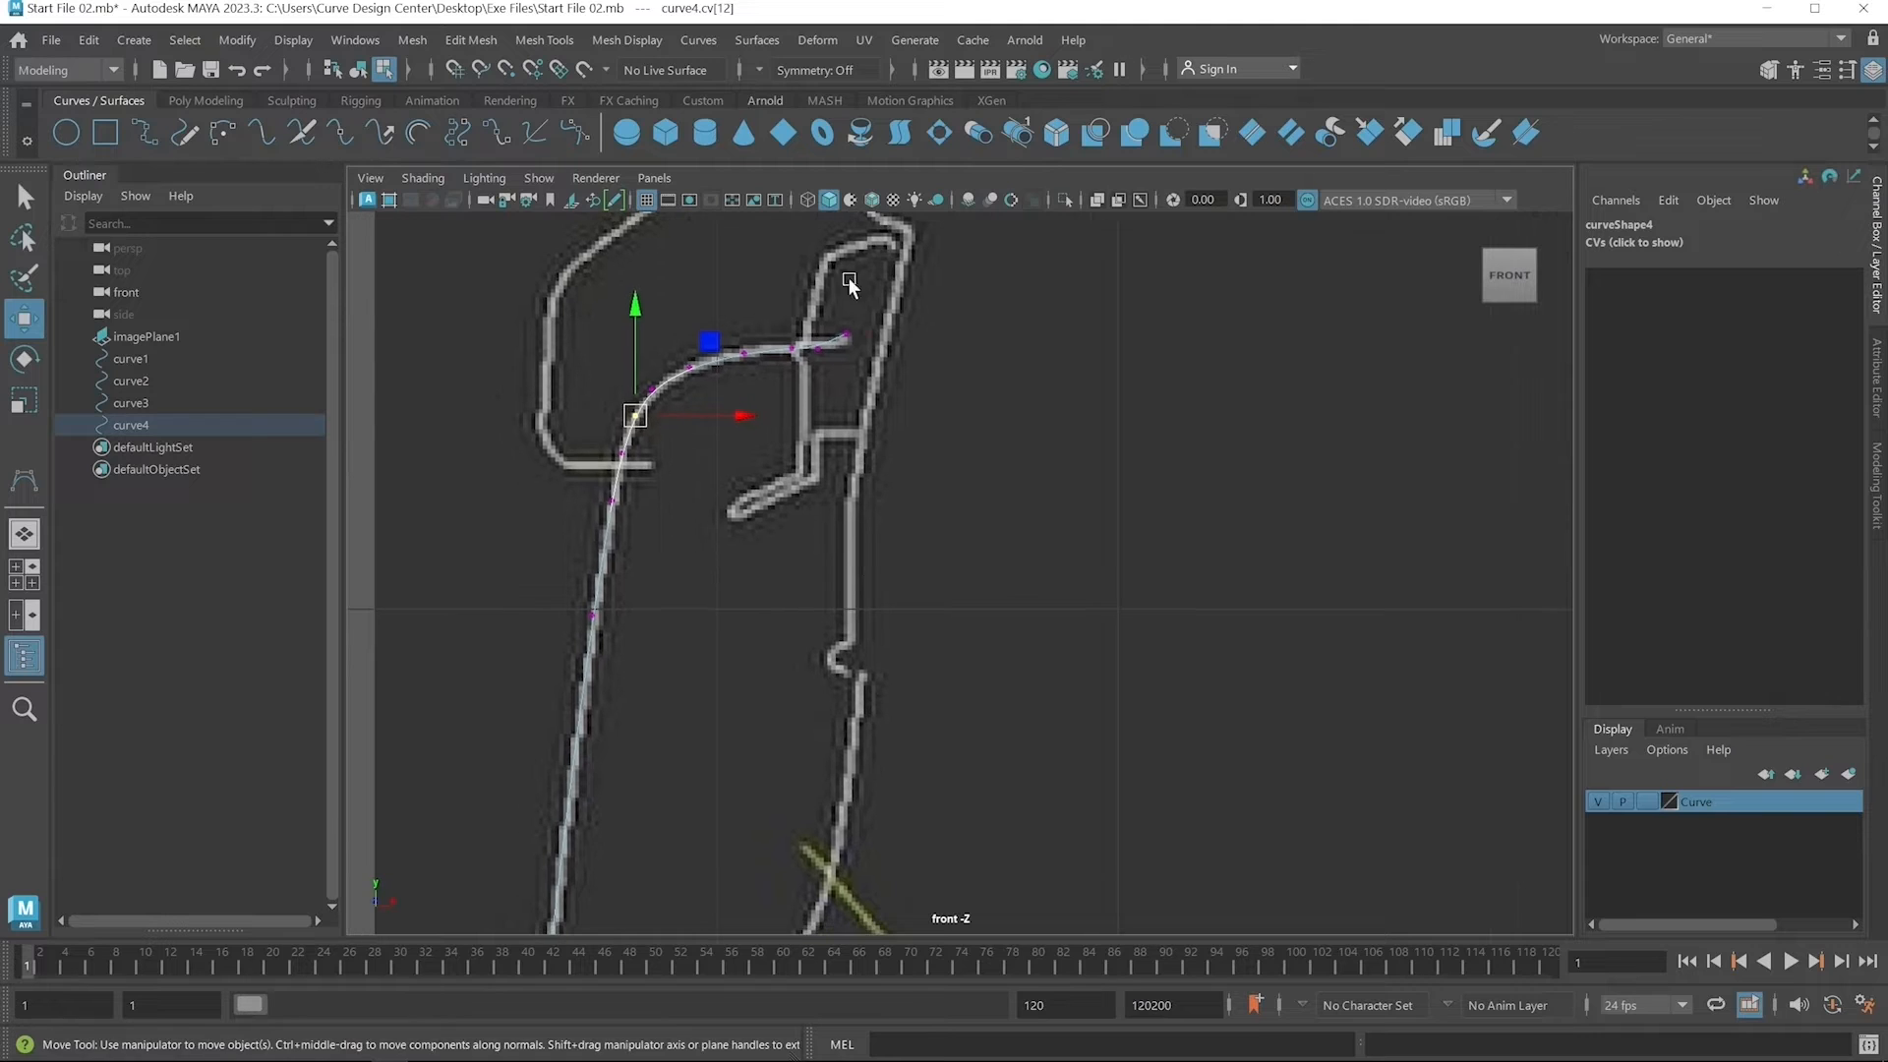
pyautogui.click(843, 339)
pyautogui.keyDown('alt'); pyautogui.moveTo(720, 608); pyautogui.dragTo(826, 311, button='middle'); pyautogui.keyUp('alt')
pyautogui.scroll(-6, 712, 699)
pyautogui.keyDown('alt'); pyautogui.moveTo(731, 894); pyautogui.dragTo(752, 606, button='middle'); pyautogui.keyUp('alt')
pyautogui.scroll(7, 846, 497)
pyautogui.keyDown('alt'); pyautogui.moveTo(832, 392); pyautogui.dragTo(819, 472, button='middle'); pyautogui.keyUp('alt')
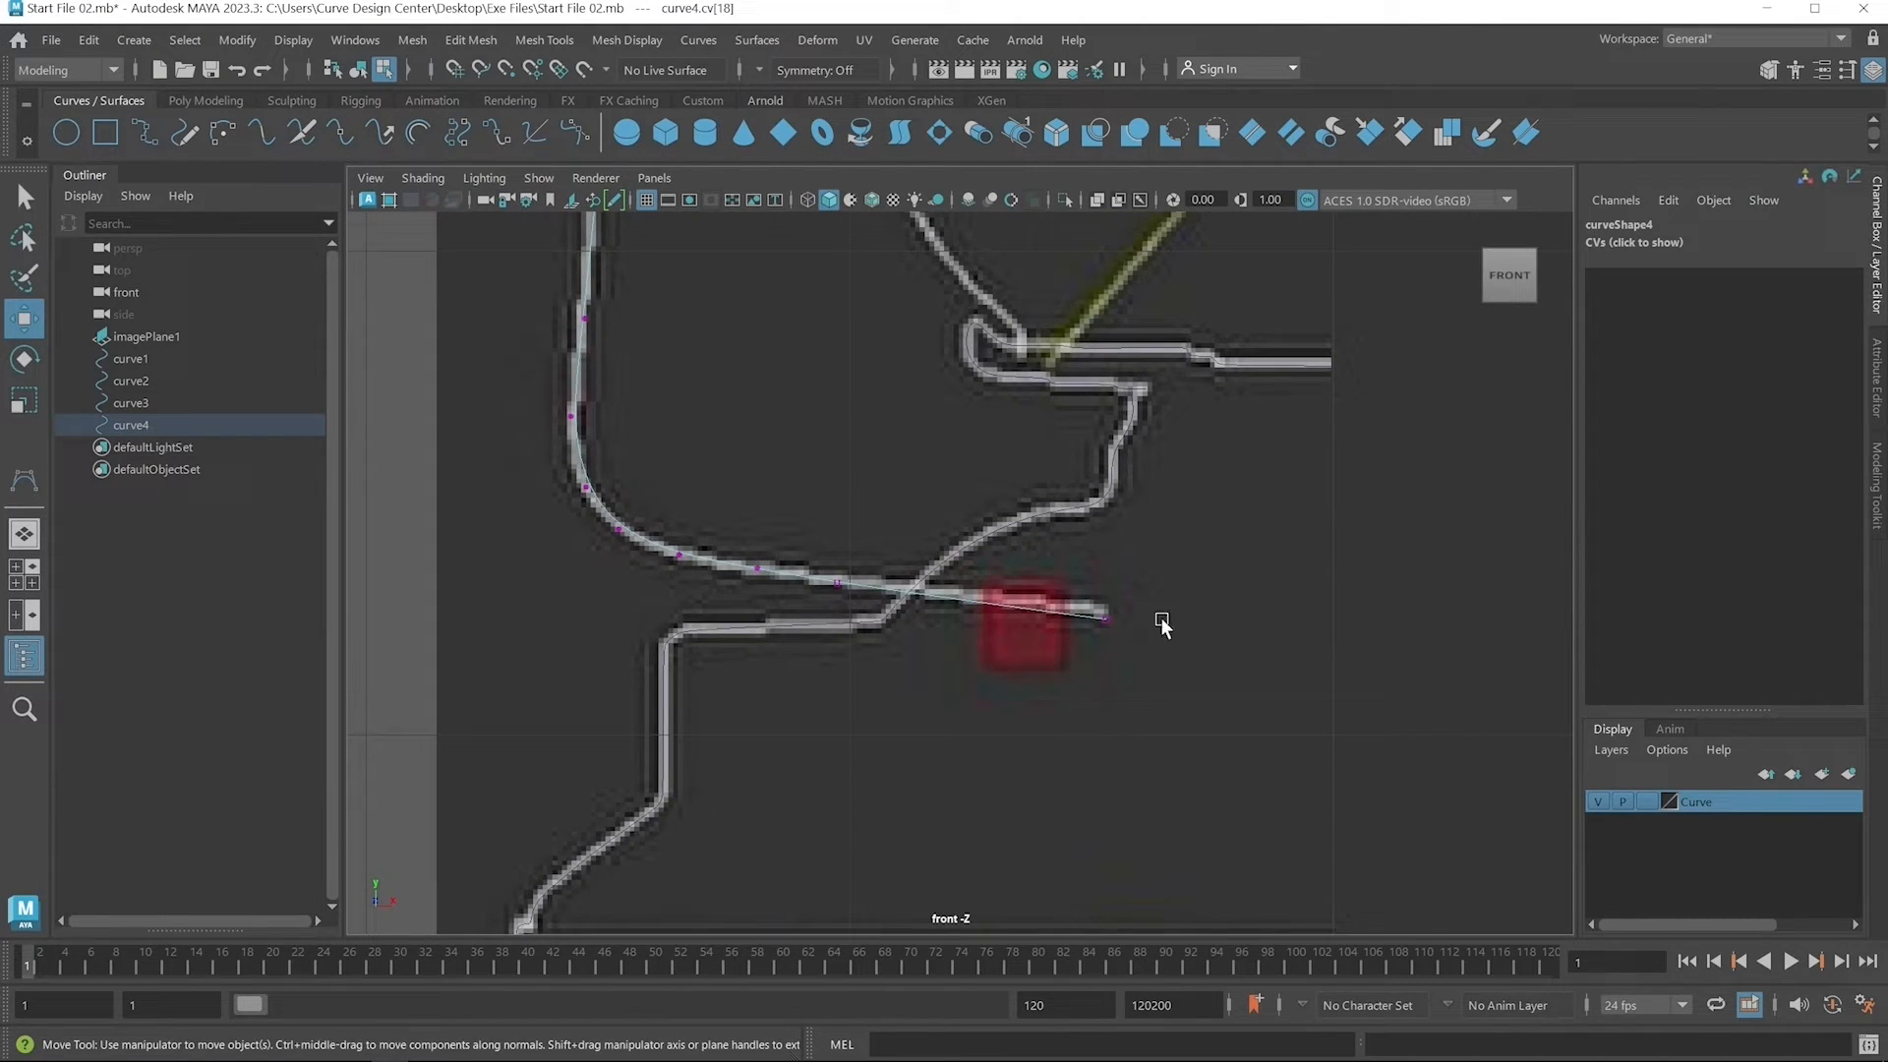
pyautogui.click(1105, 613)
pyautogui.click(836, 583)
pyautogui.click(757, 568)
pyautogui.keyDown('alt'); pyautogui.moveTo(796, 348); pyautogui.dragTo(802, 544, button='middle'); pyautogui.keyUp('alt')
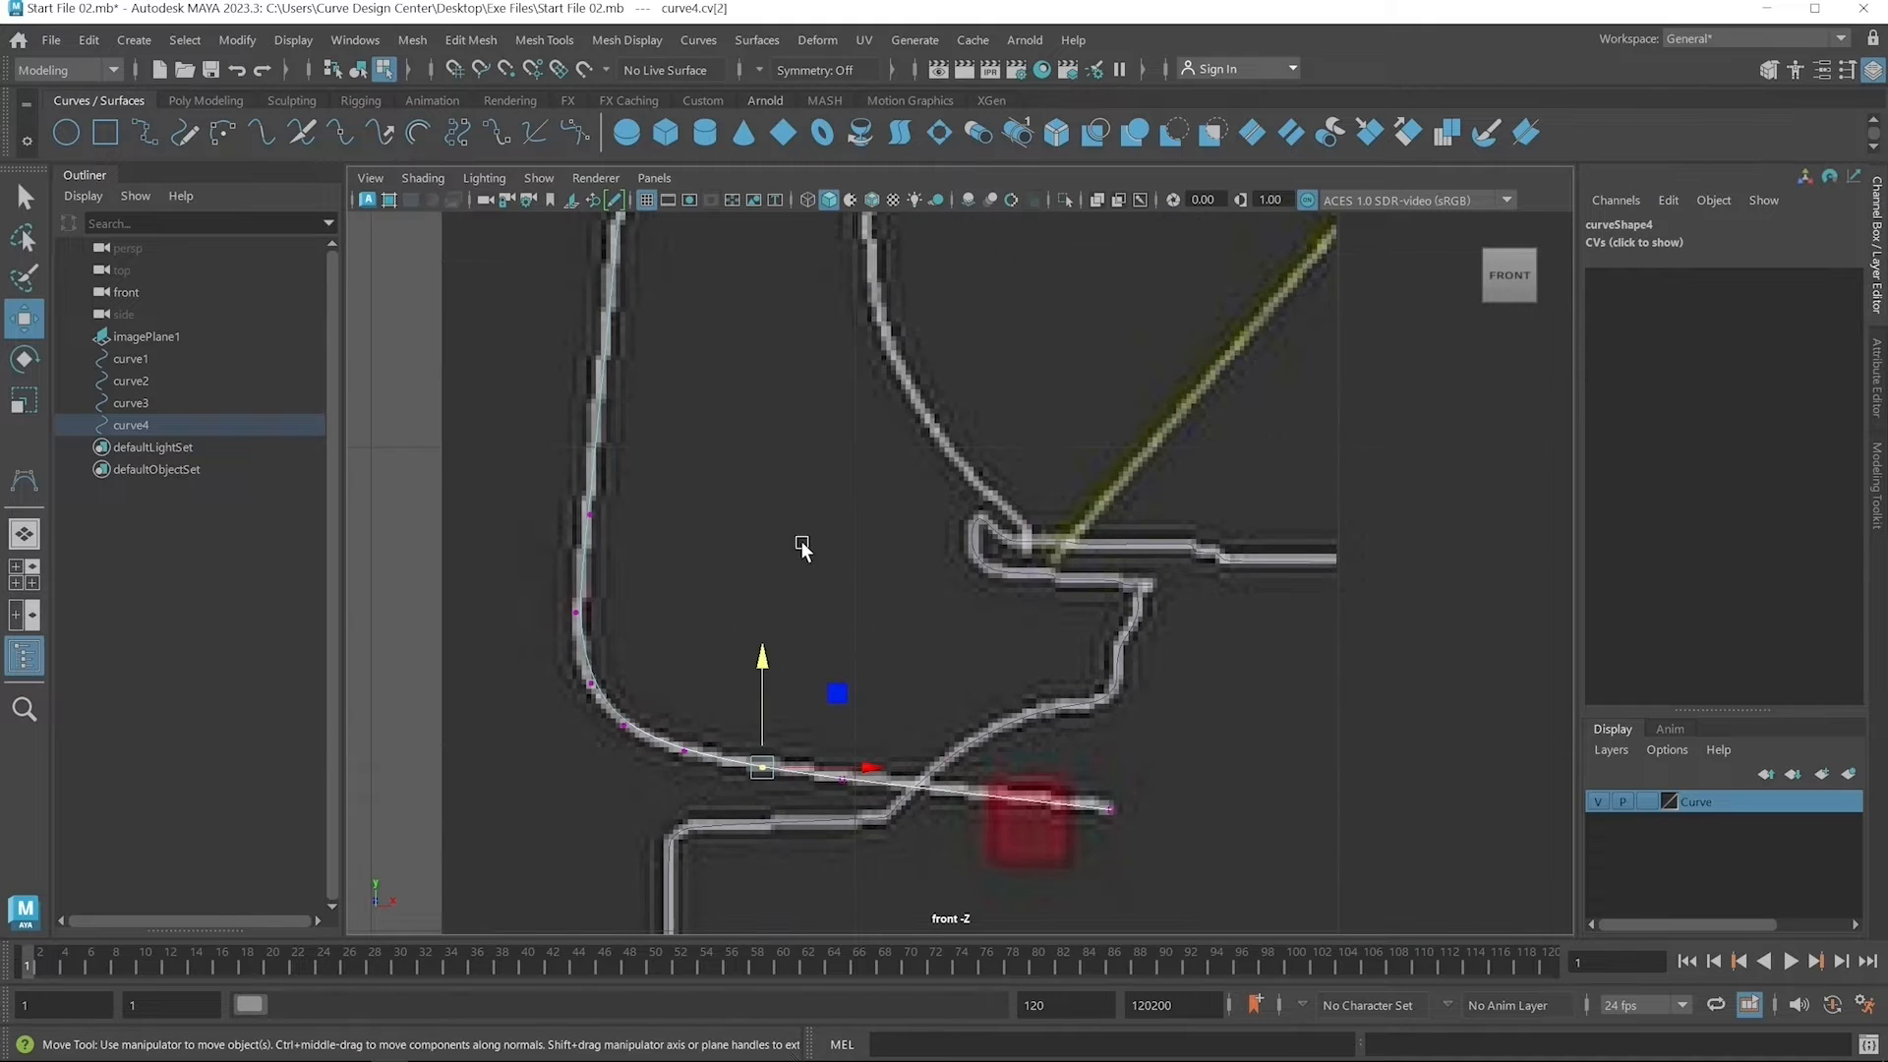
# Return to object selection, frame the whole traced curve and clear the selection.
pyautogui.click(359, 73)
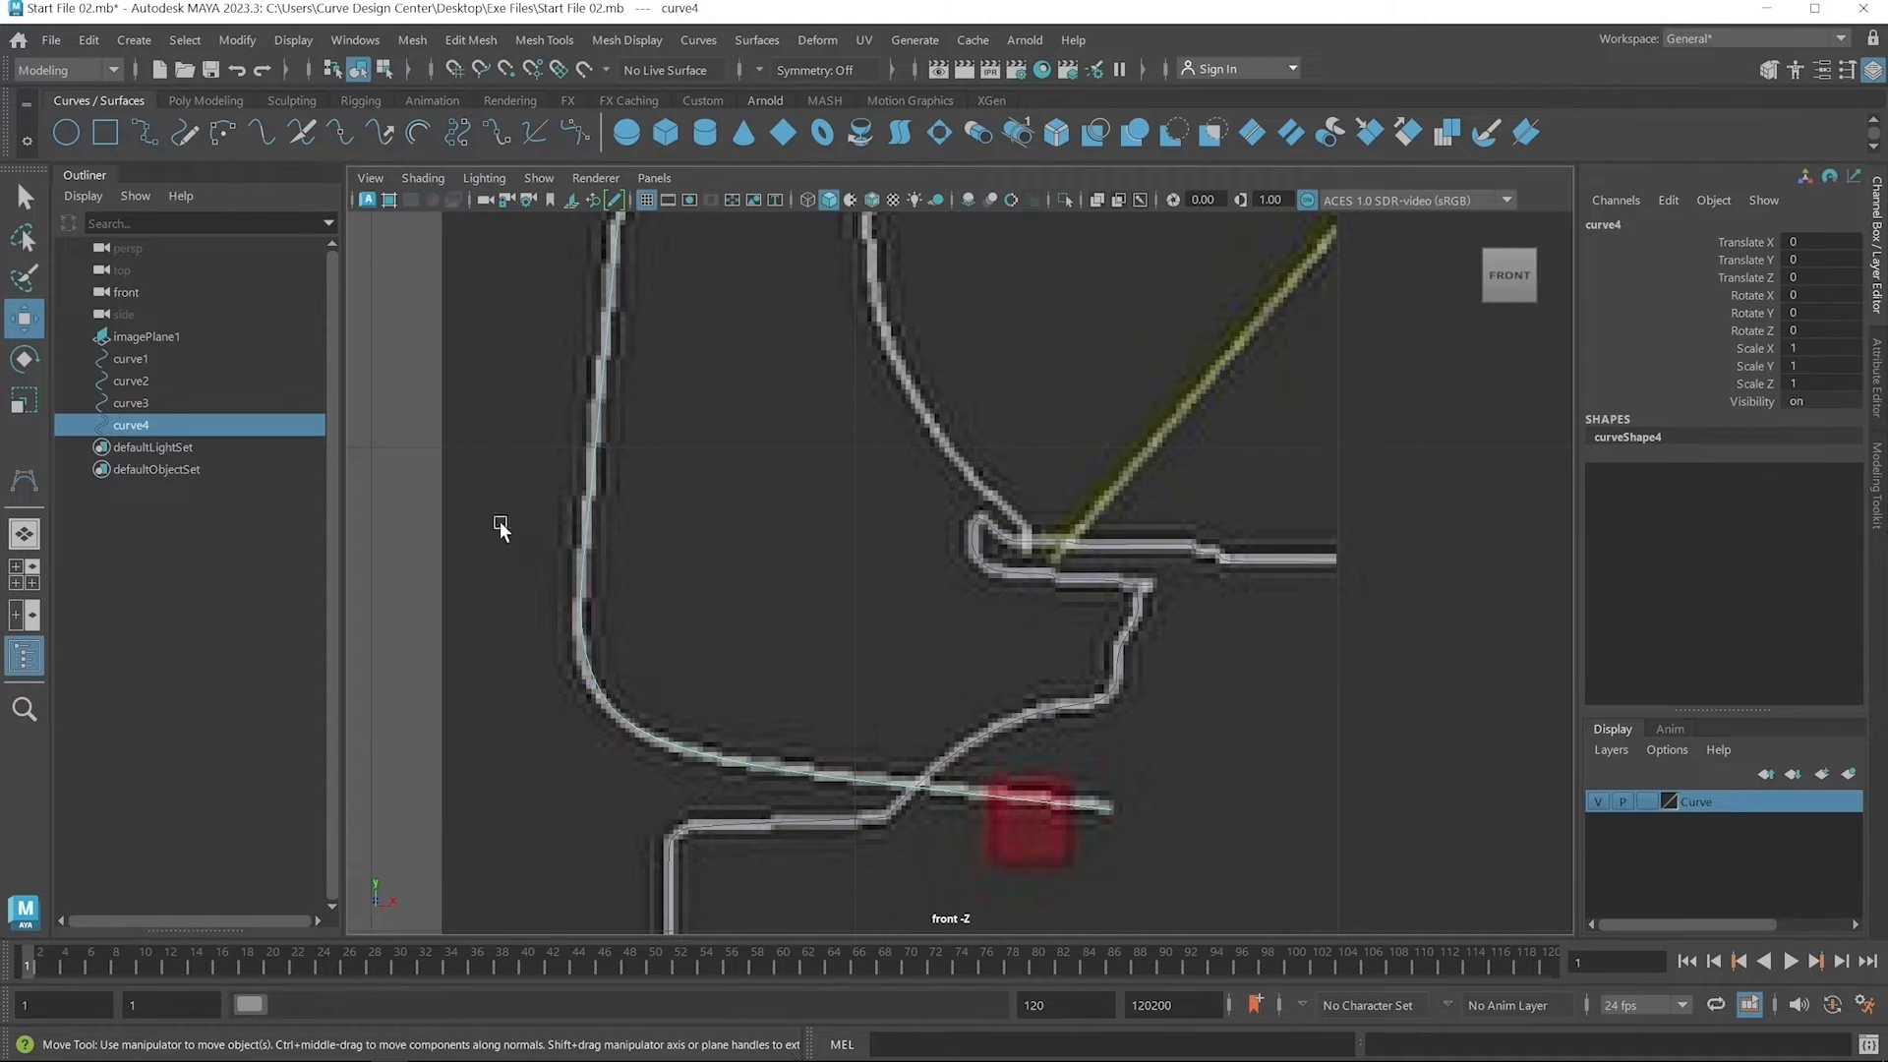
pyautogui.press('f')
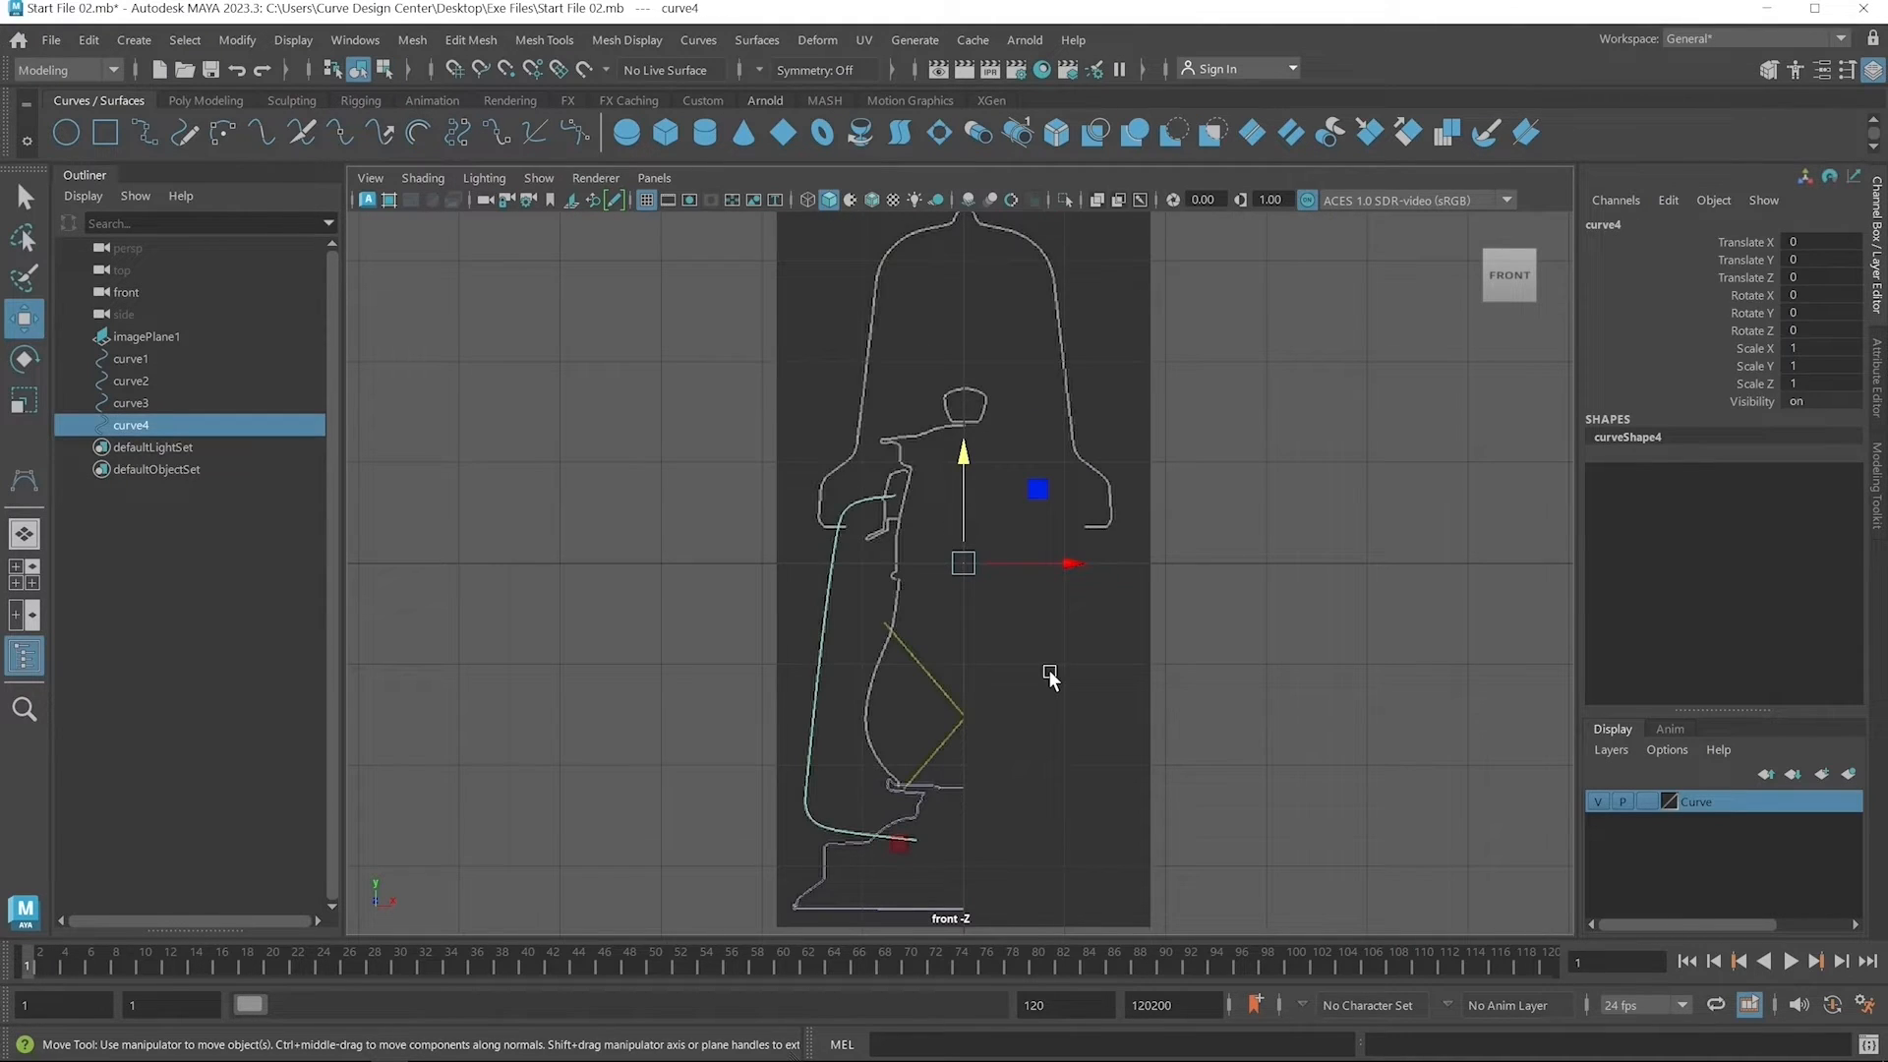
pyautogui.click(1168, 831)
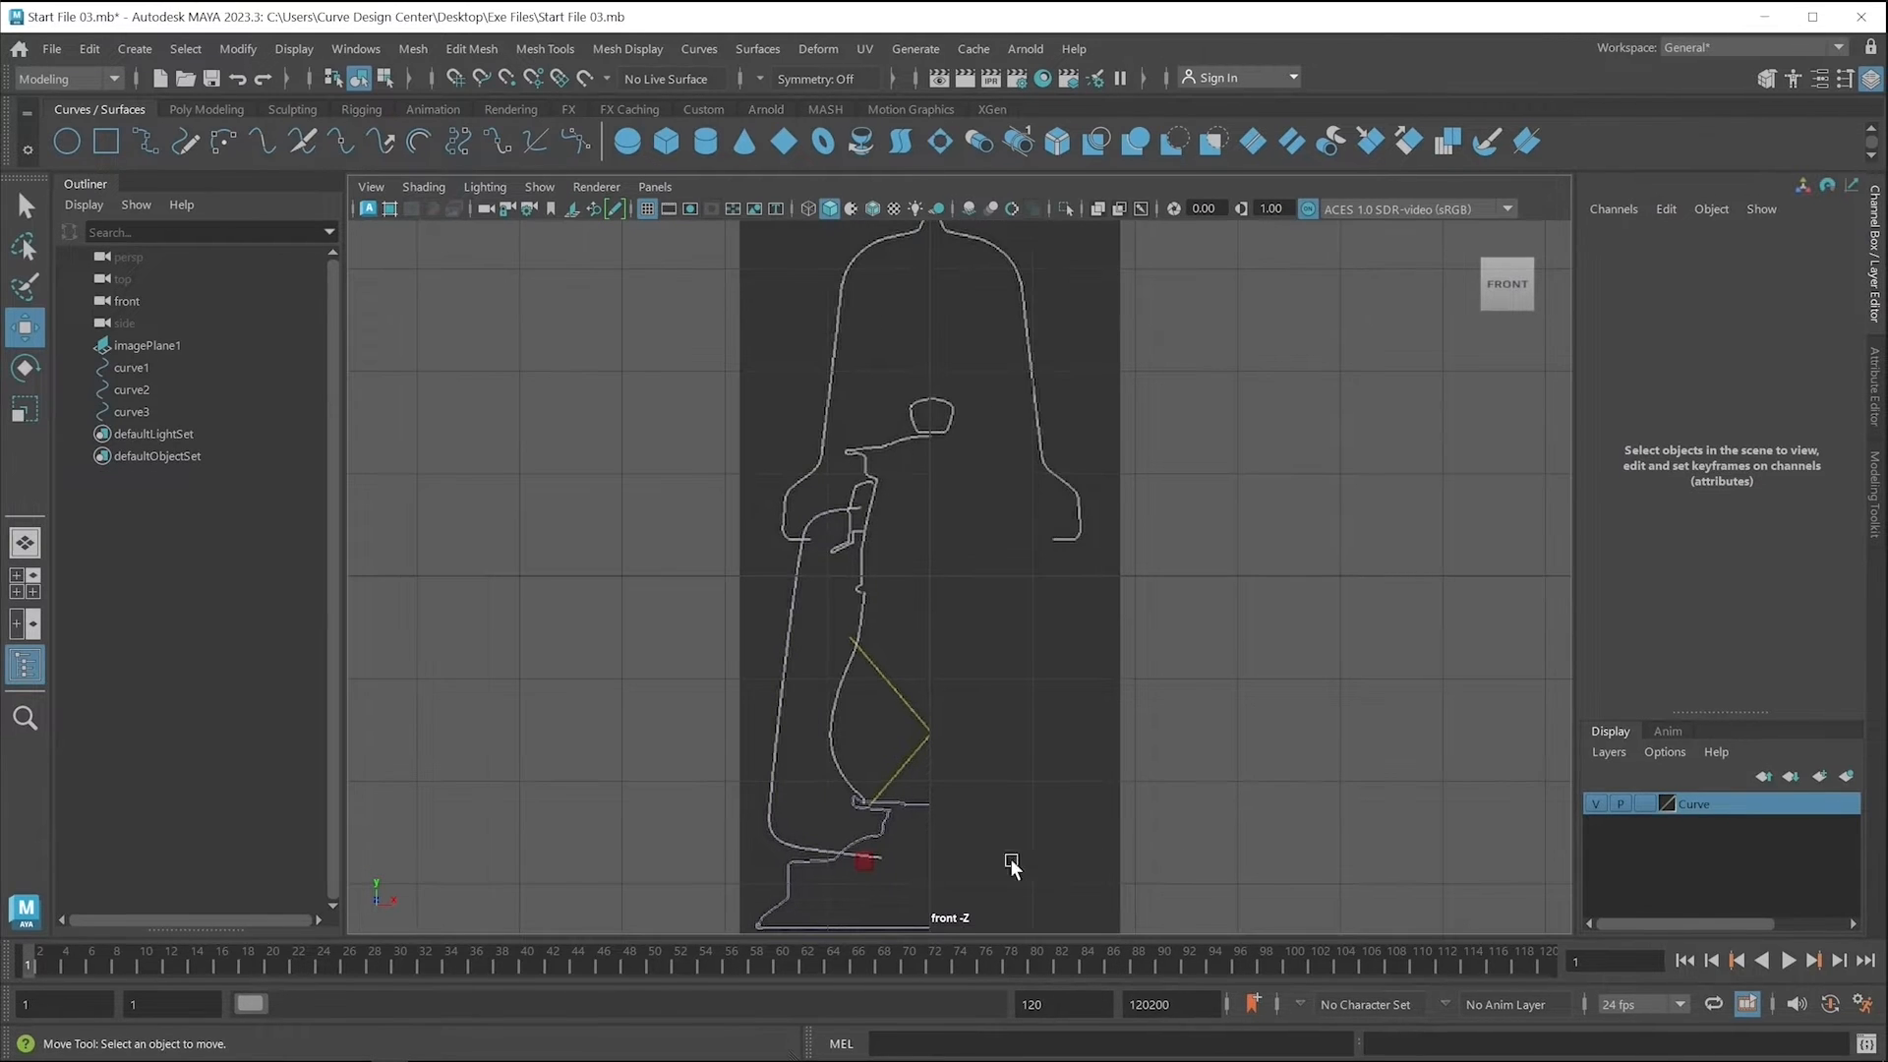
# Select the base profile curve1 and move its pivot down to the base line, about -3.415 in Y.
pyautogui.click(800, 920)
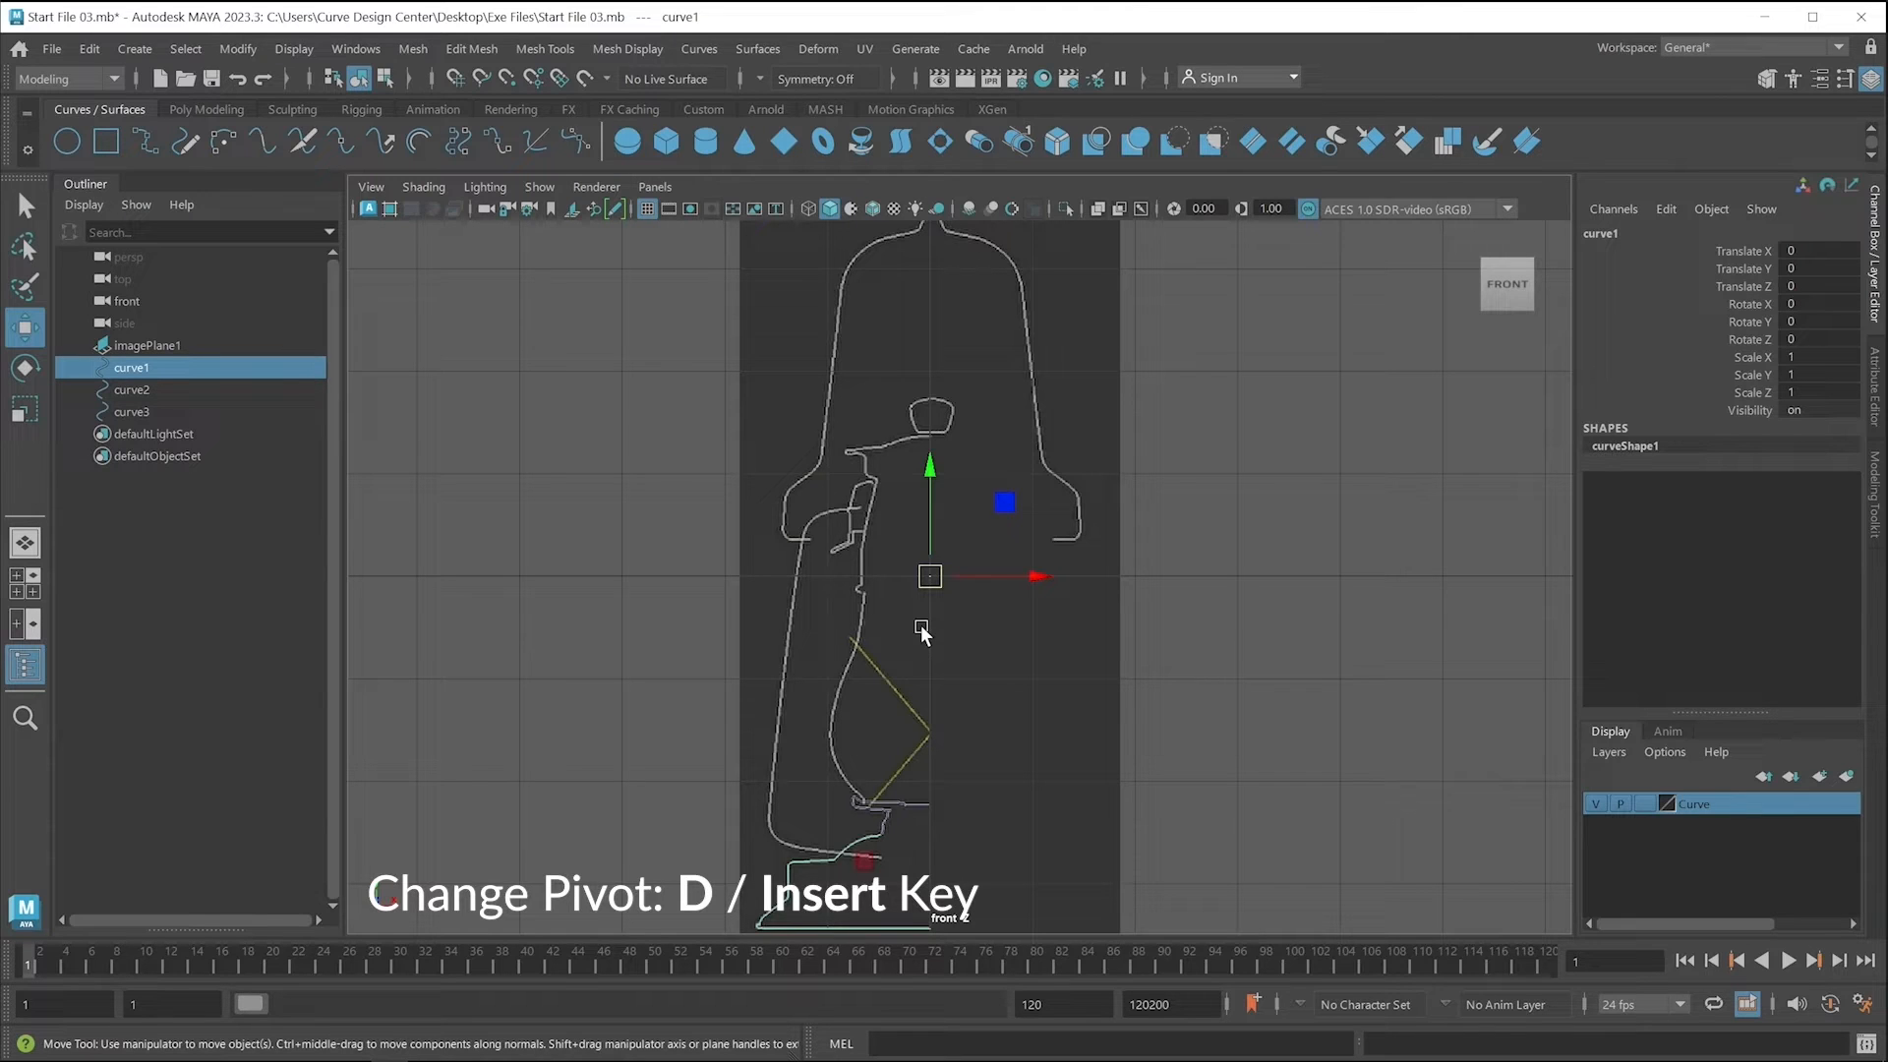
pyautogui.moveTo(1046, 791); pyautogui.dragTo(1047, 791, button='middle')
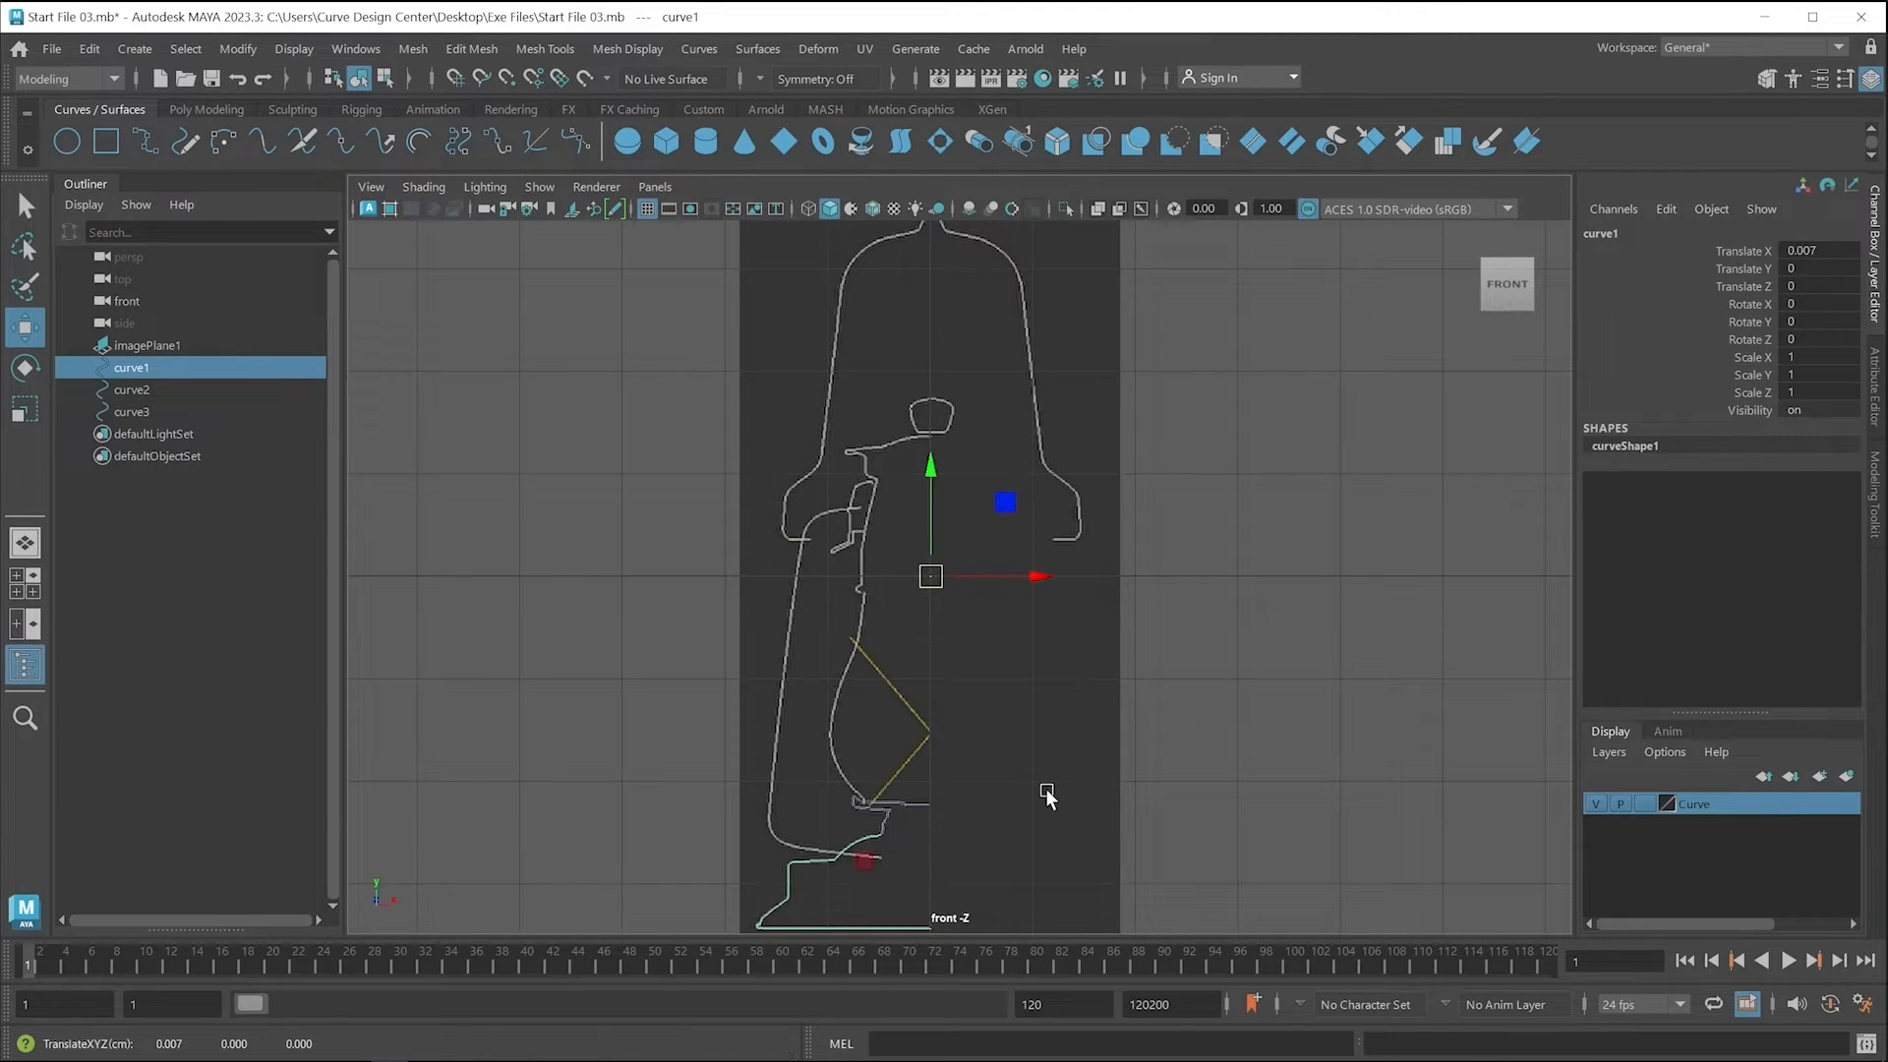
pyautogui.press('d')
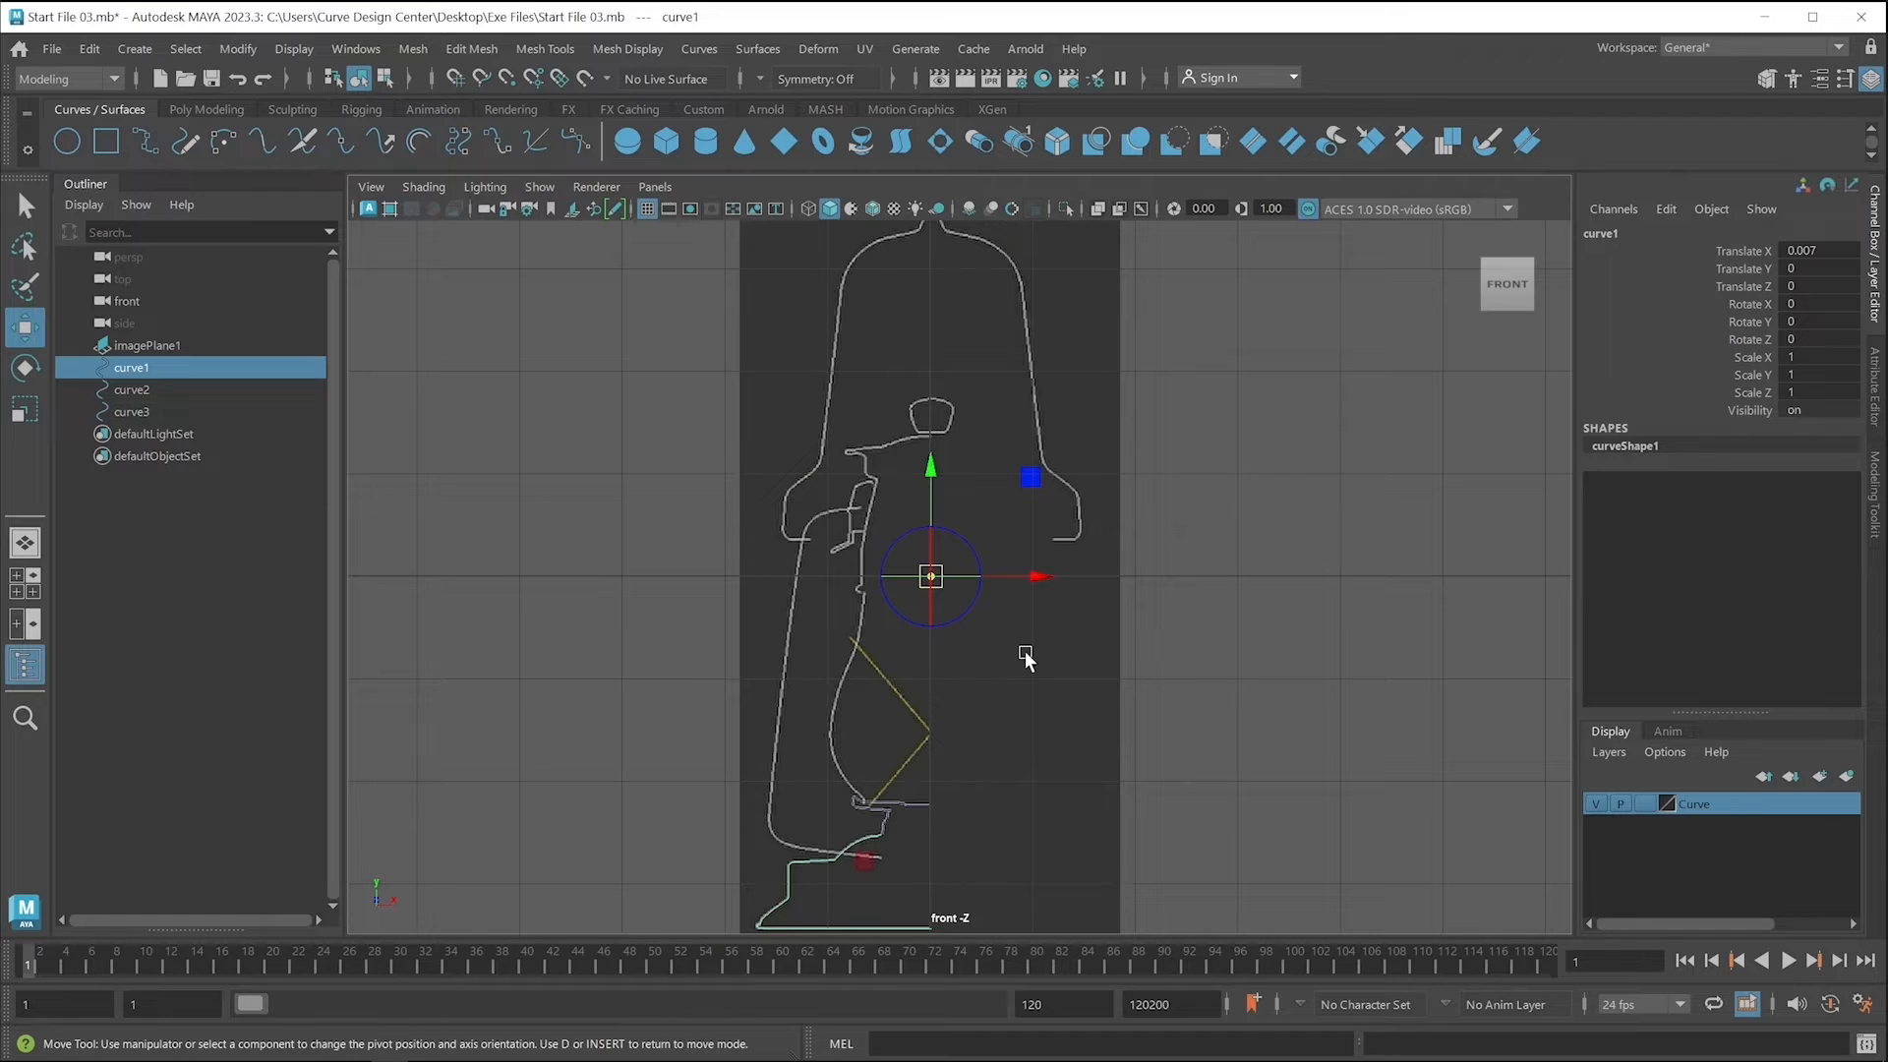
pyautogui.moveTo(930, 474); pyautogui.dragTo(1044, 819)
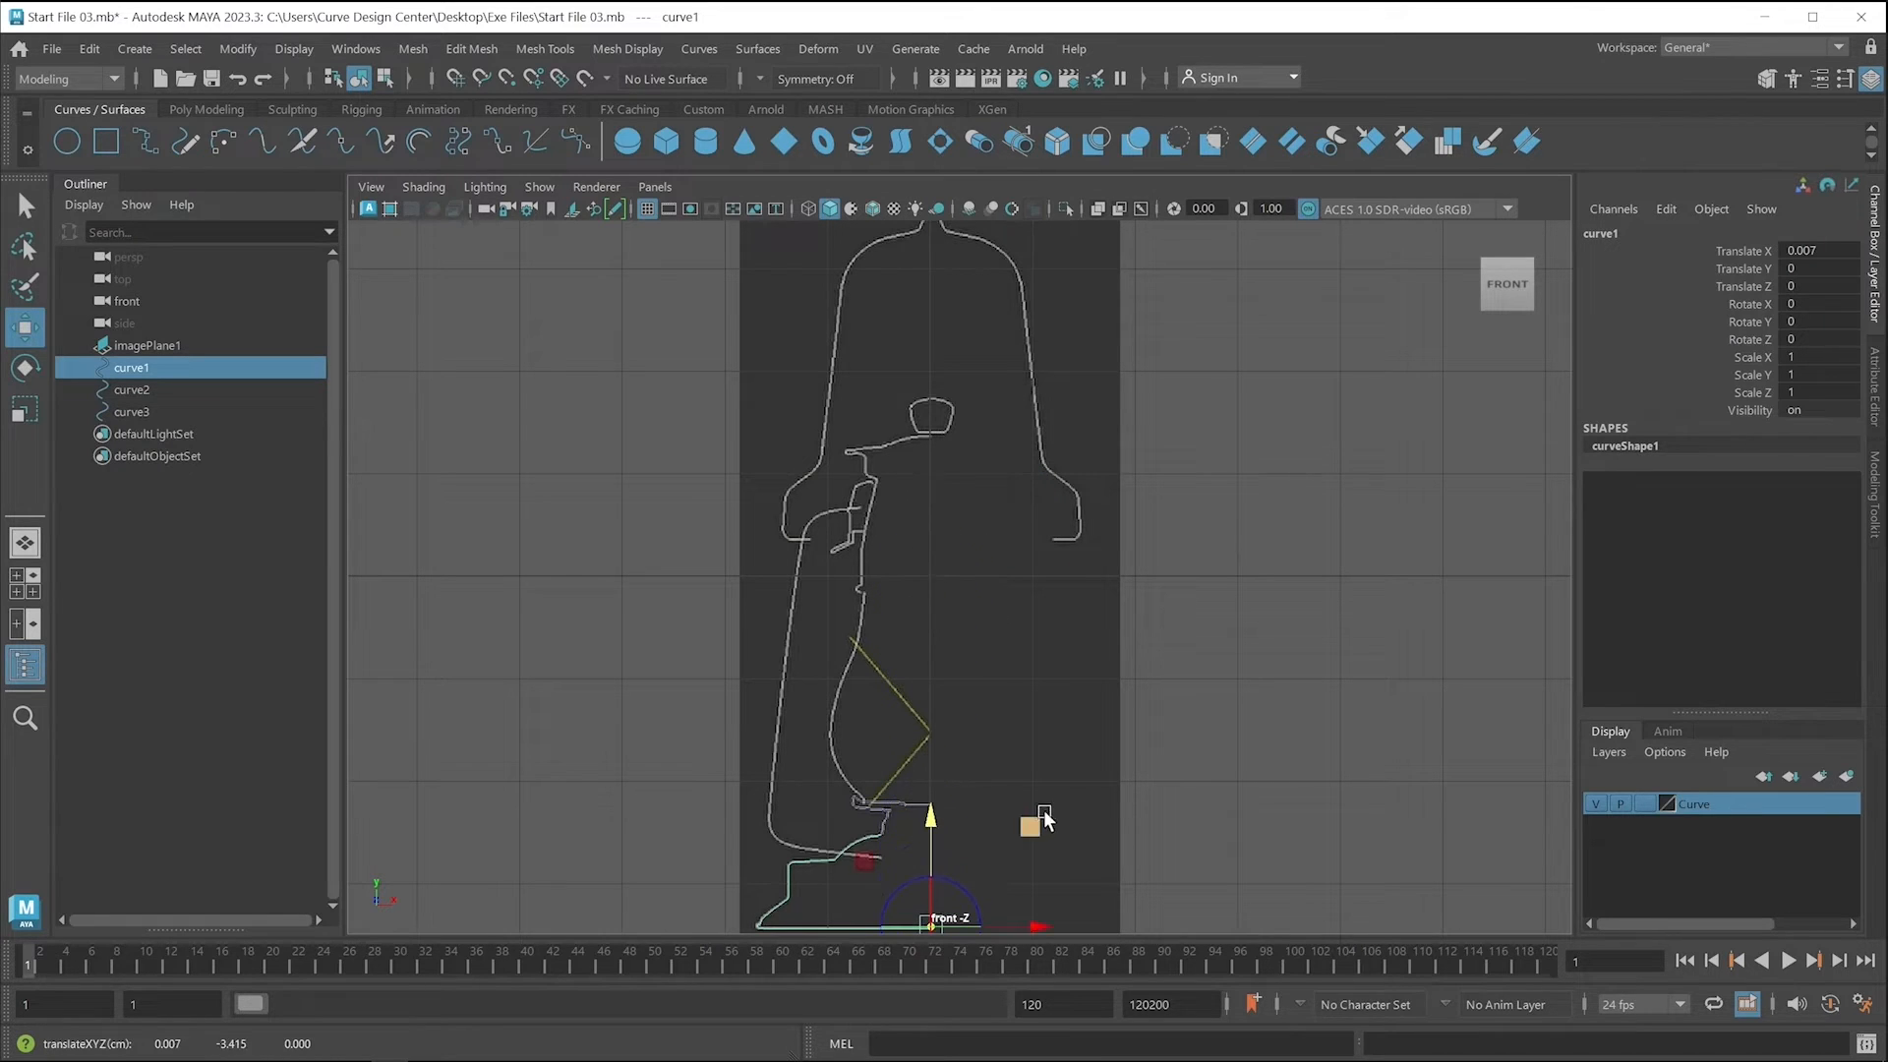
# Snap the pivot of curve1 onto the curve and slide it along the base line to the end at the centre line.
pyautogui.keyDown('alt'); pyautogui.moveTo(1044, 819); pyautogui.dragTo(1082, 573, button='middle'); pyautogui.keyUp('alt')
pyautogui.scroll(4, 930, 742)
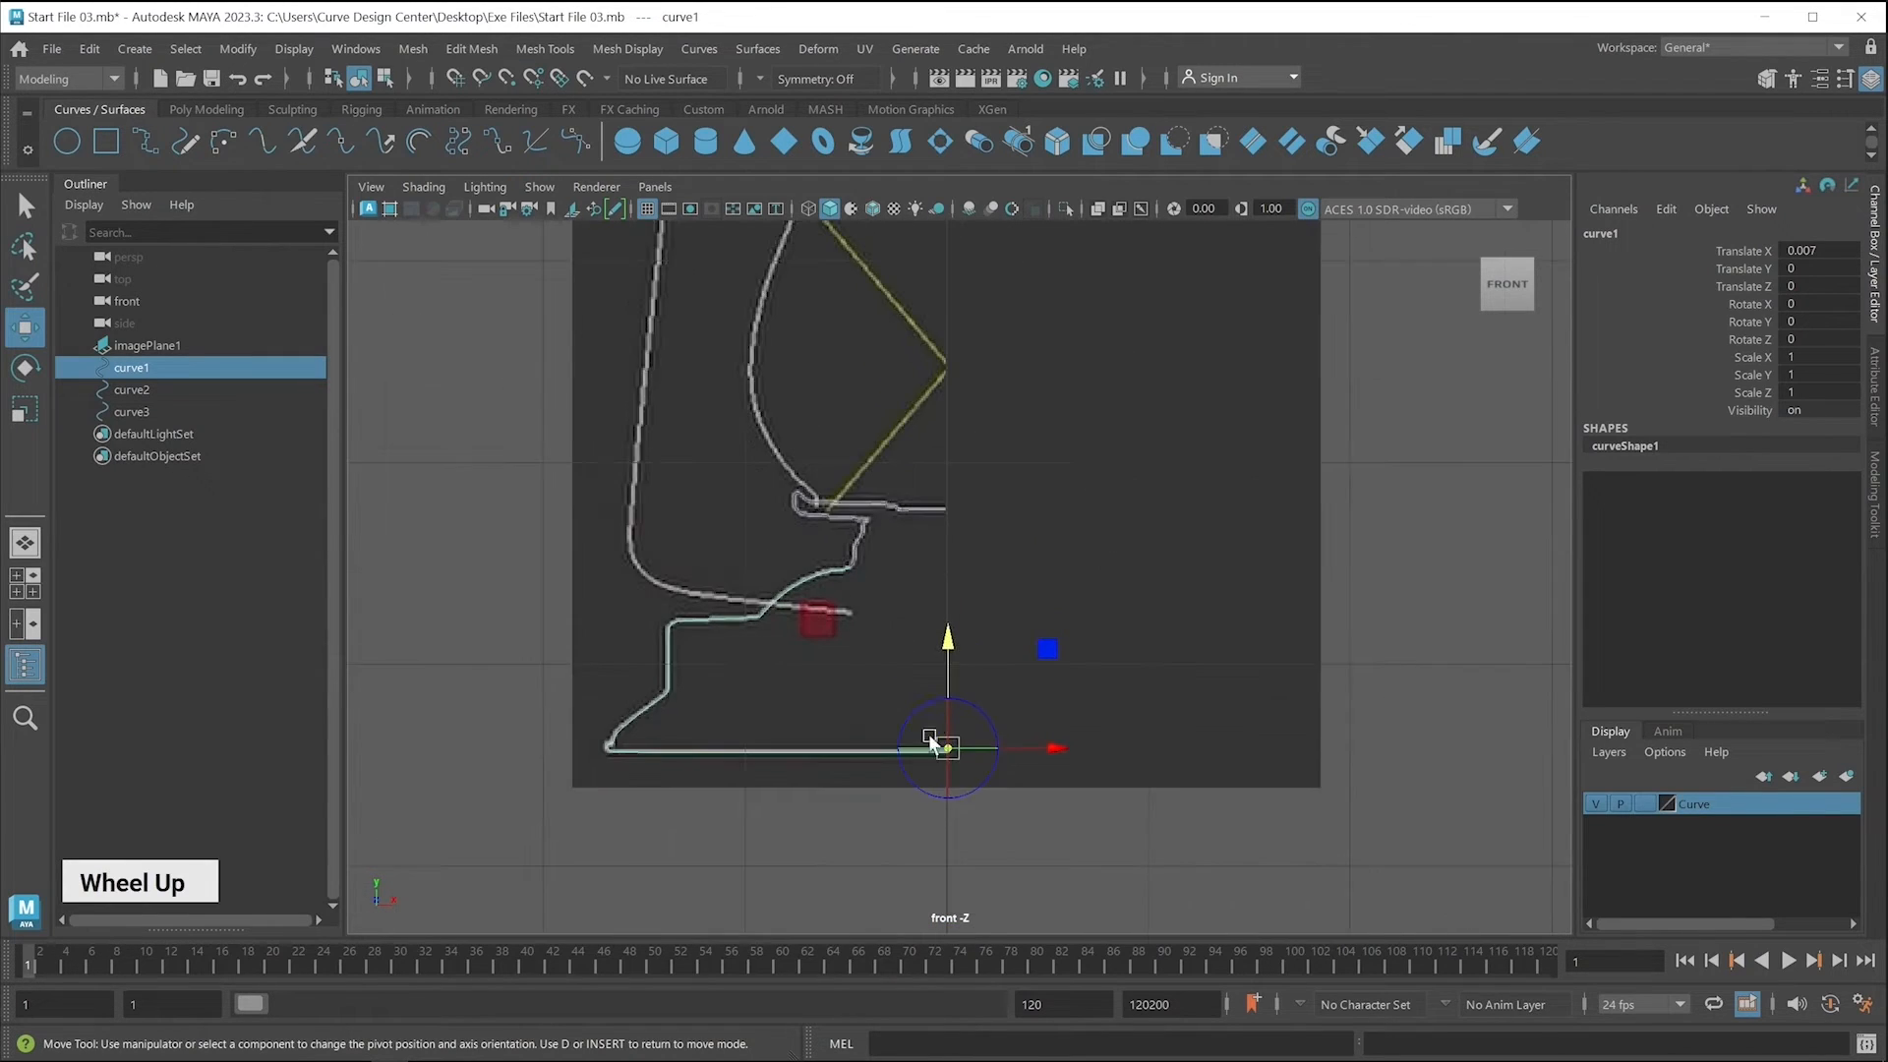
pyautogui.scroll(3, 930, 743)
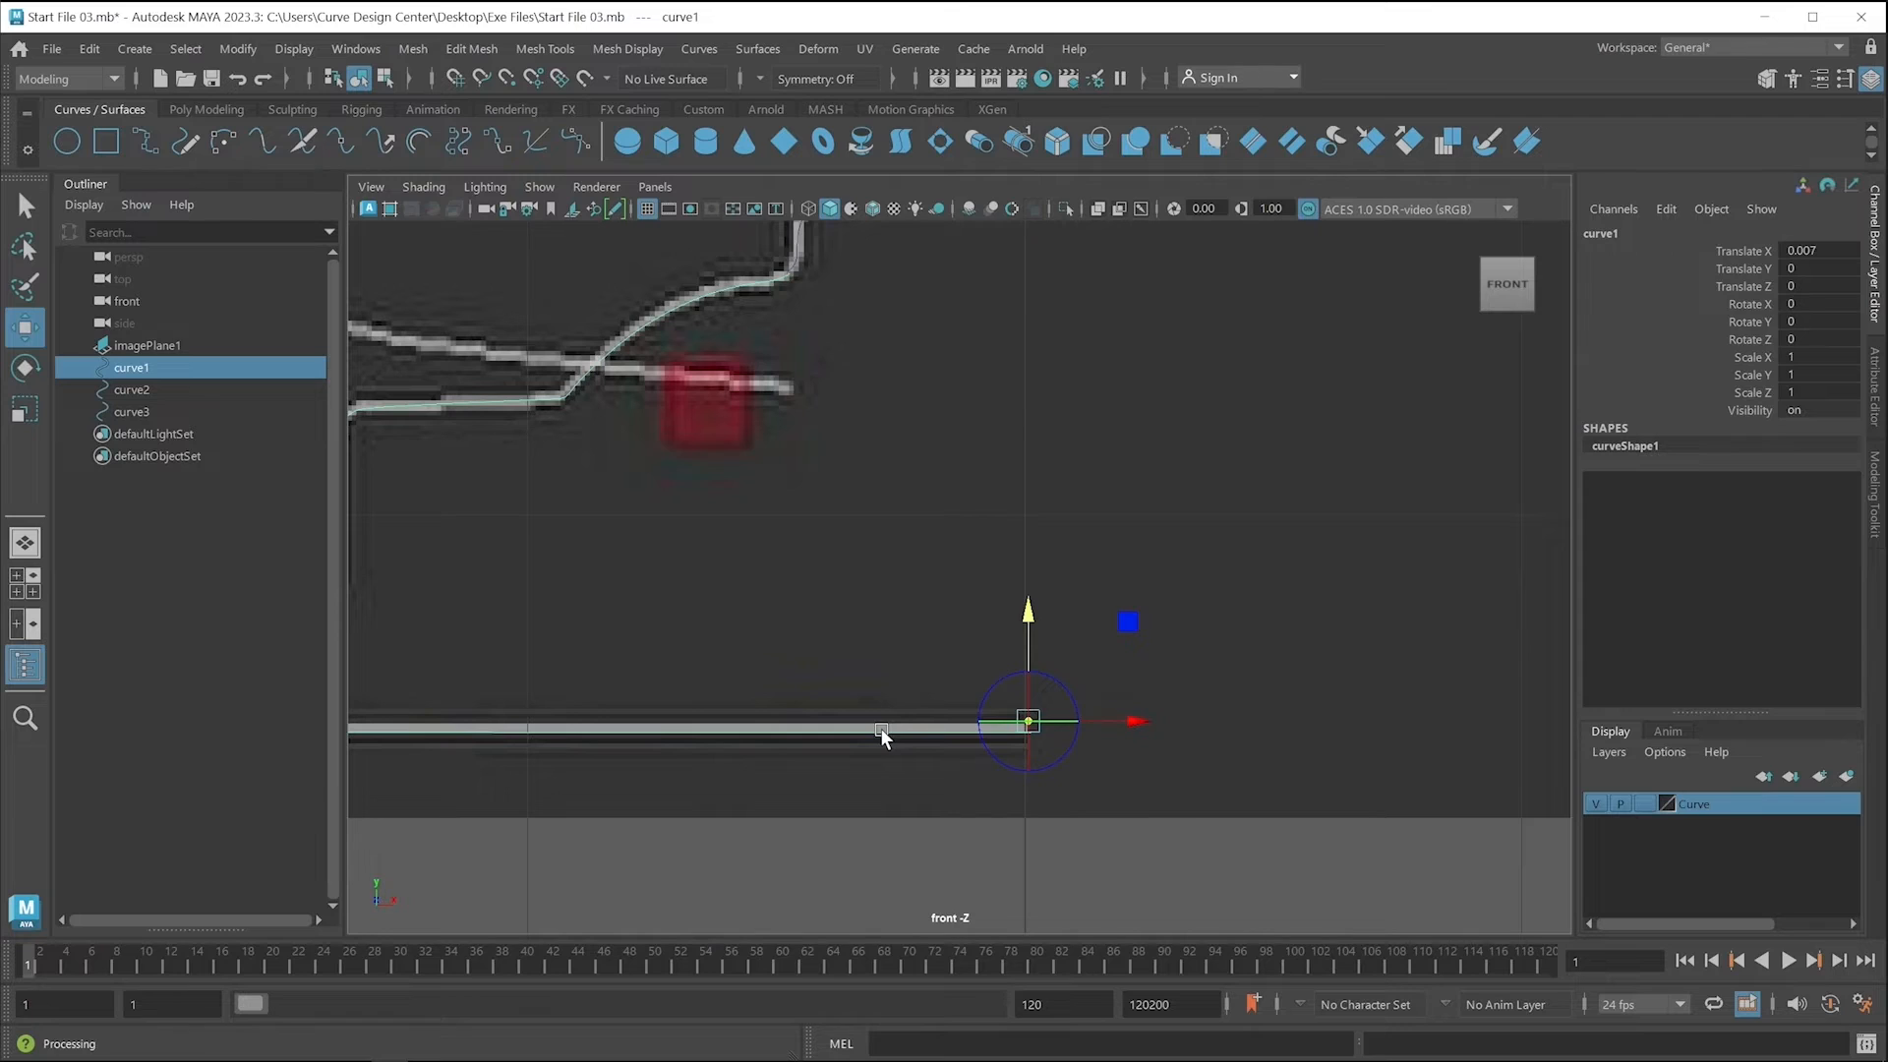
pyautogui.press('c')
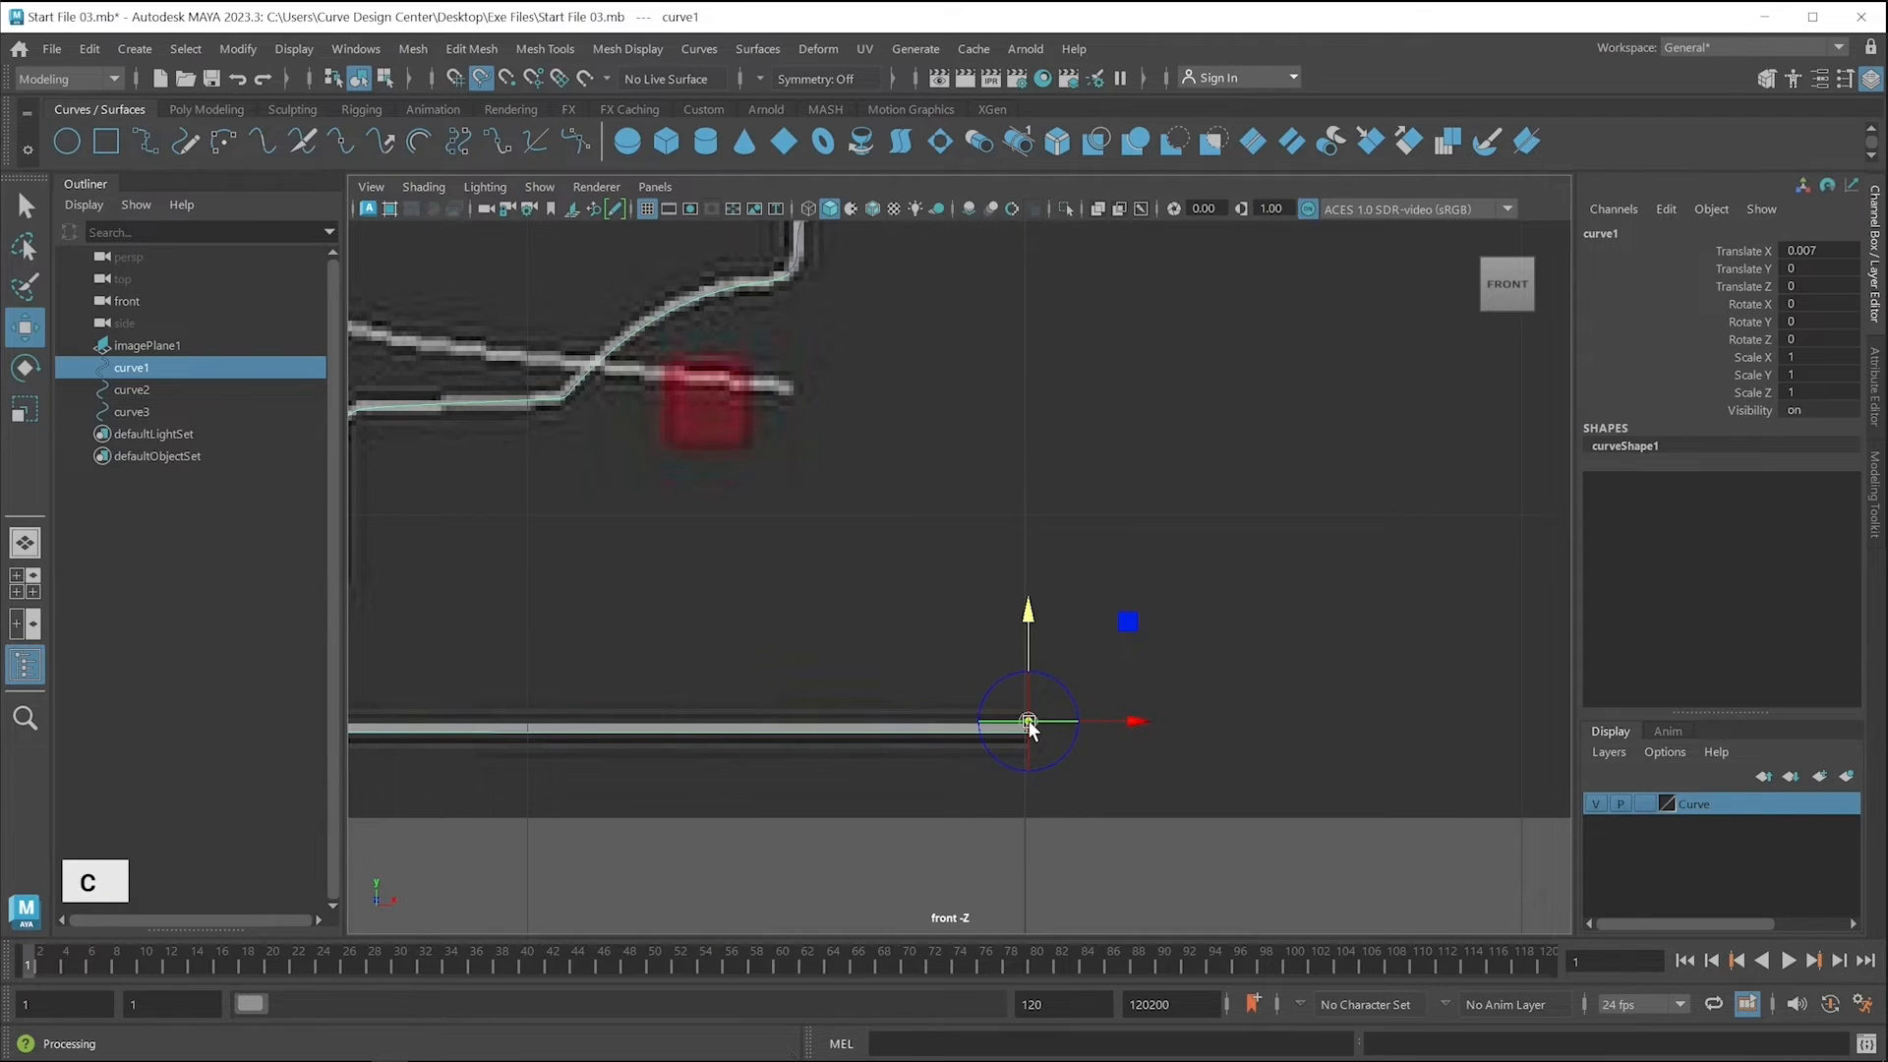
pyautogui.moveTo(1028, 725); pyautogui.dragTo(950, 738)
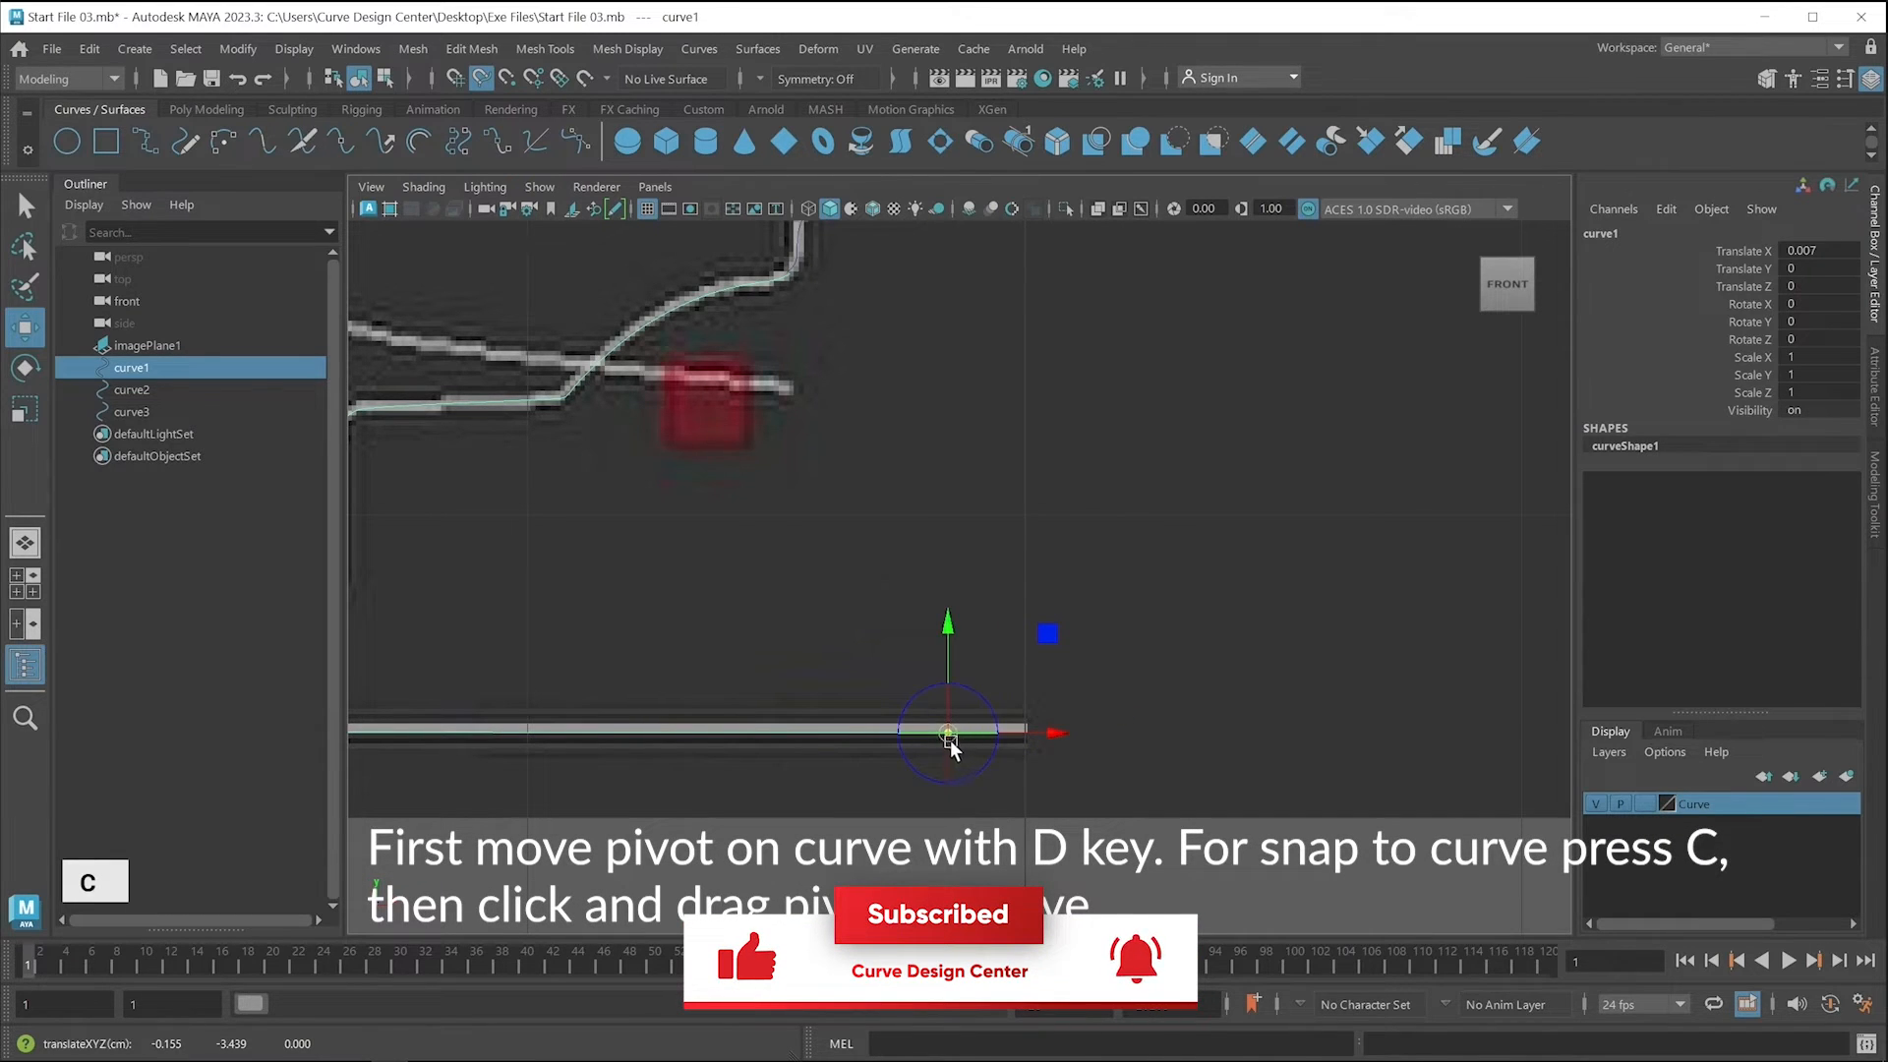
pyautogui.moveTo(949, 736); pyautogui.dragTo(1147, 798)
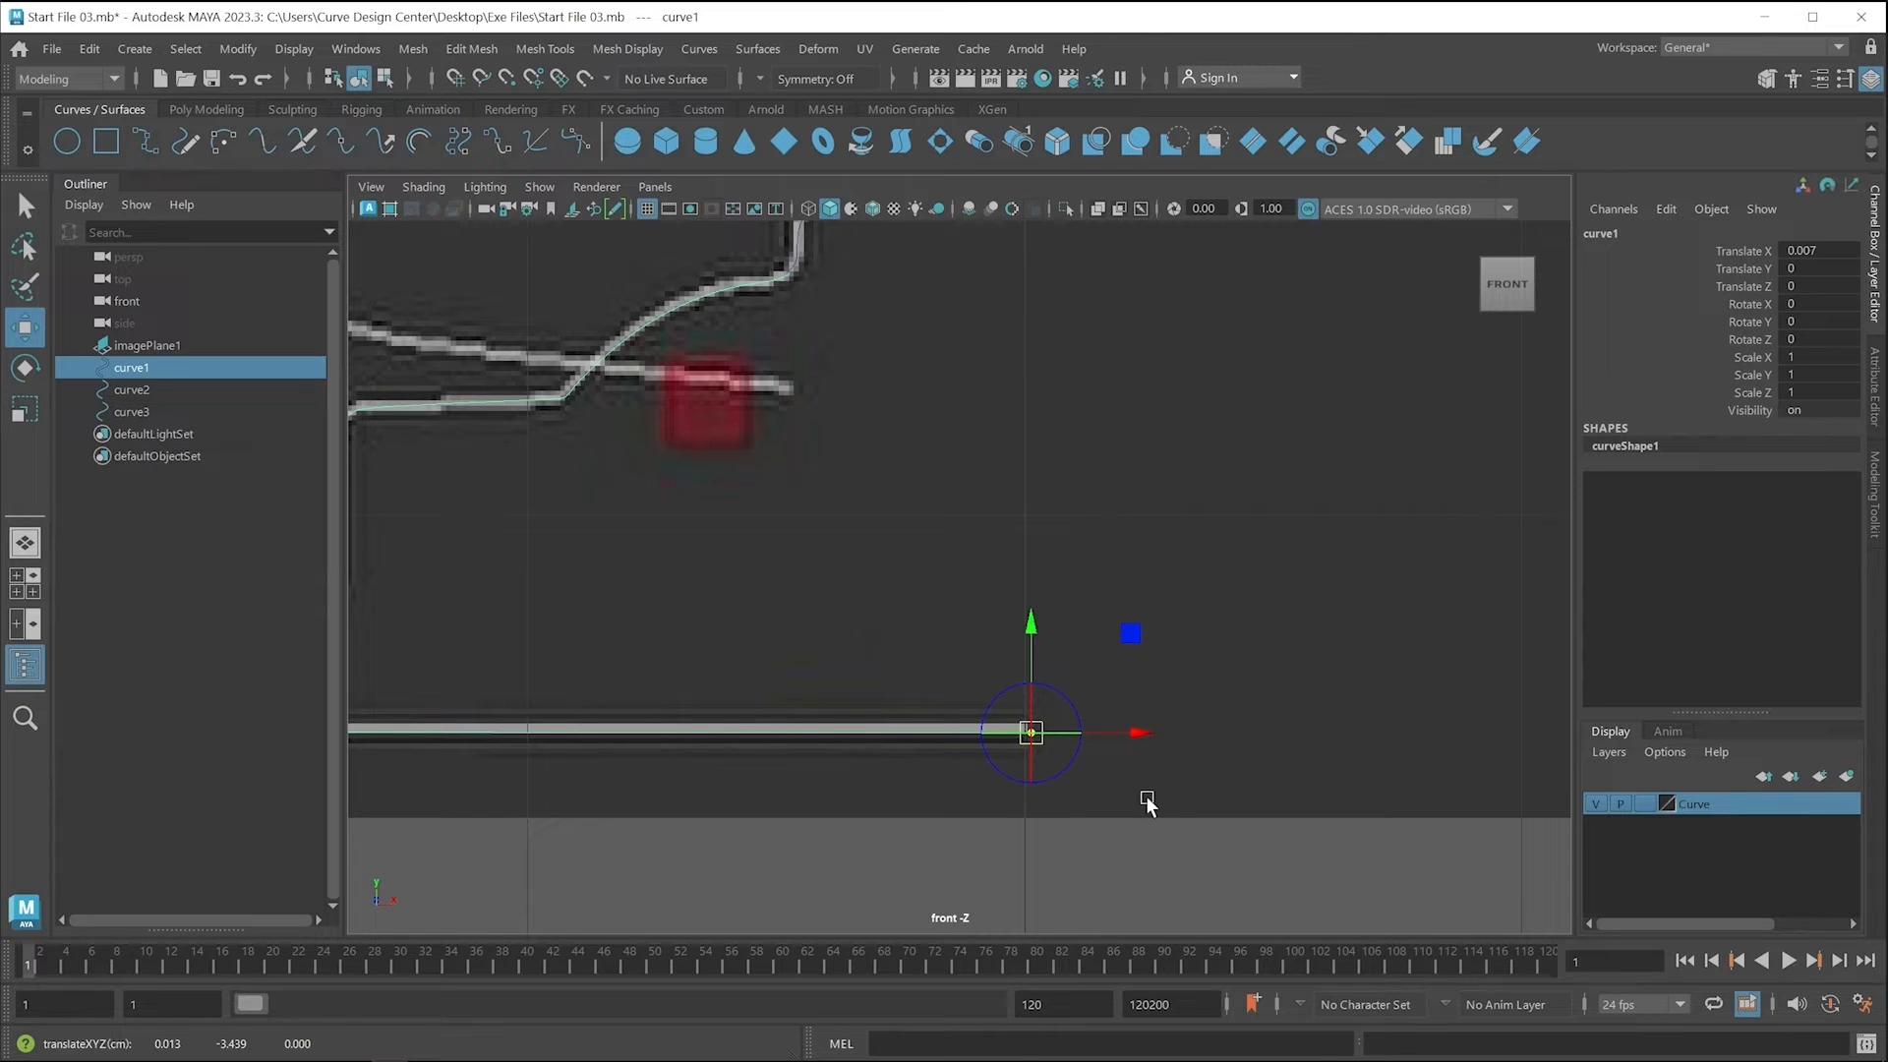
# Leave pivot editing on curve1, select the neck profile curve2 and move its pivot down the centre line to about -2.443 in Y.
pyautogui.press('d')
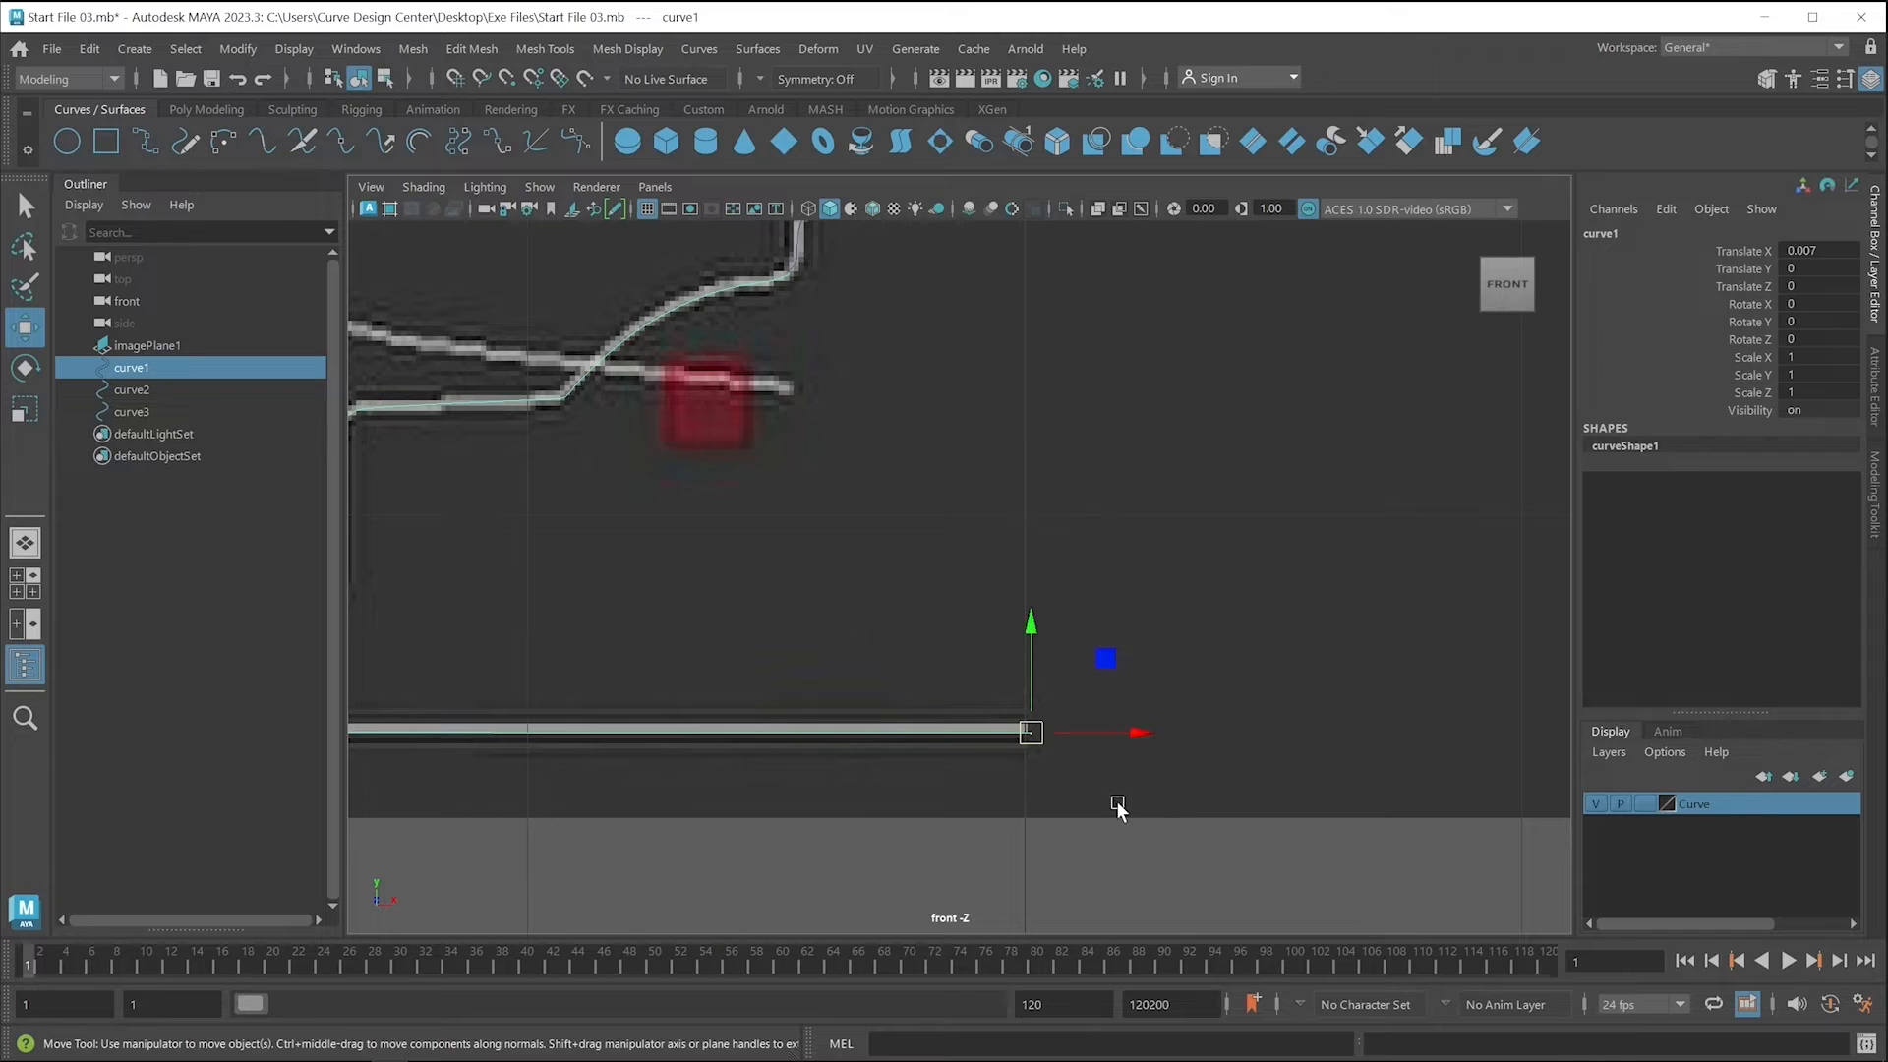
pyautogui.scroll(-5, 1116, 806)
pyautogui.keyDown('alt'); pyautogui.moveTo(1138, 568); pyautogui.dragTo(1100, 623, button='middle'); pyautogui.keyUp('alt')
pyautogui.keyDown('alt'); pyautogui.scroll(1, 982, 662); pyautogui.keyUp('alt')
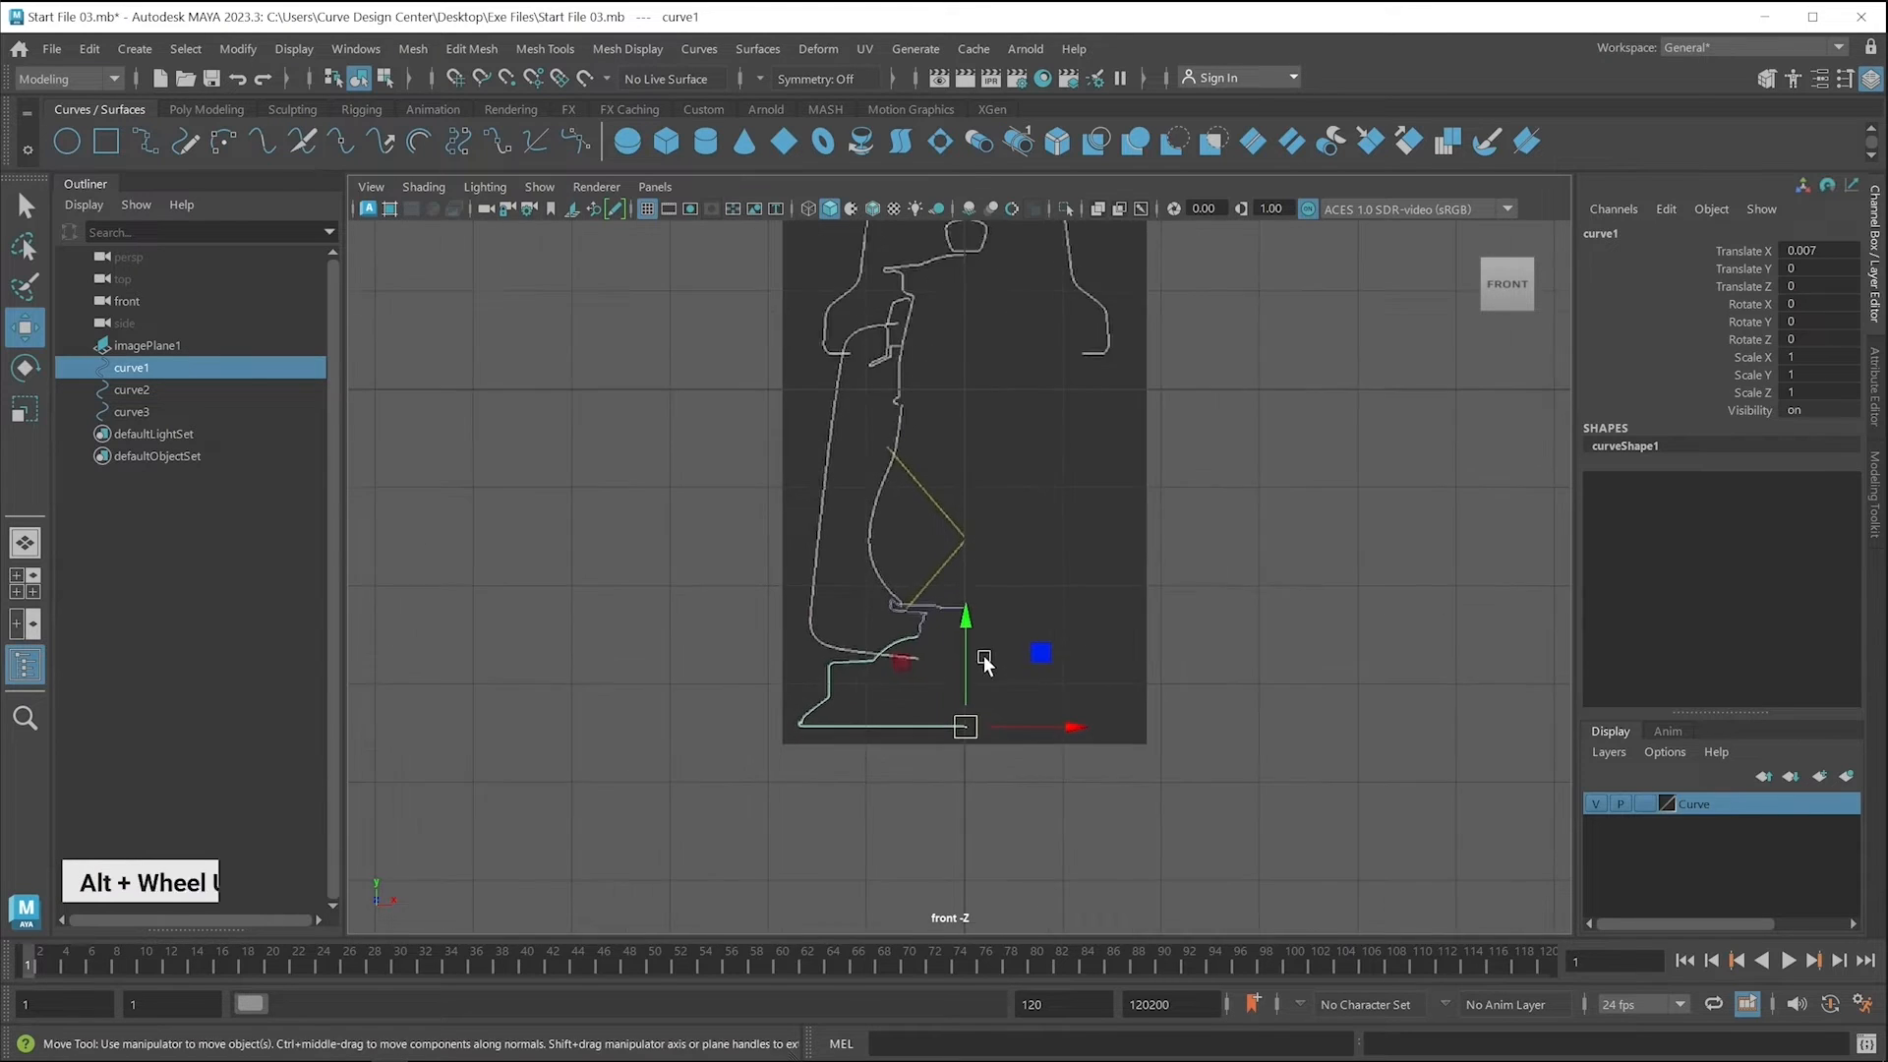
pyautogui.scroll(4, 978, 640)
pyautogui.click(882, 665)
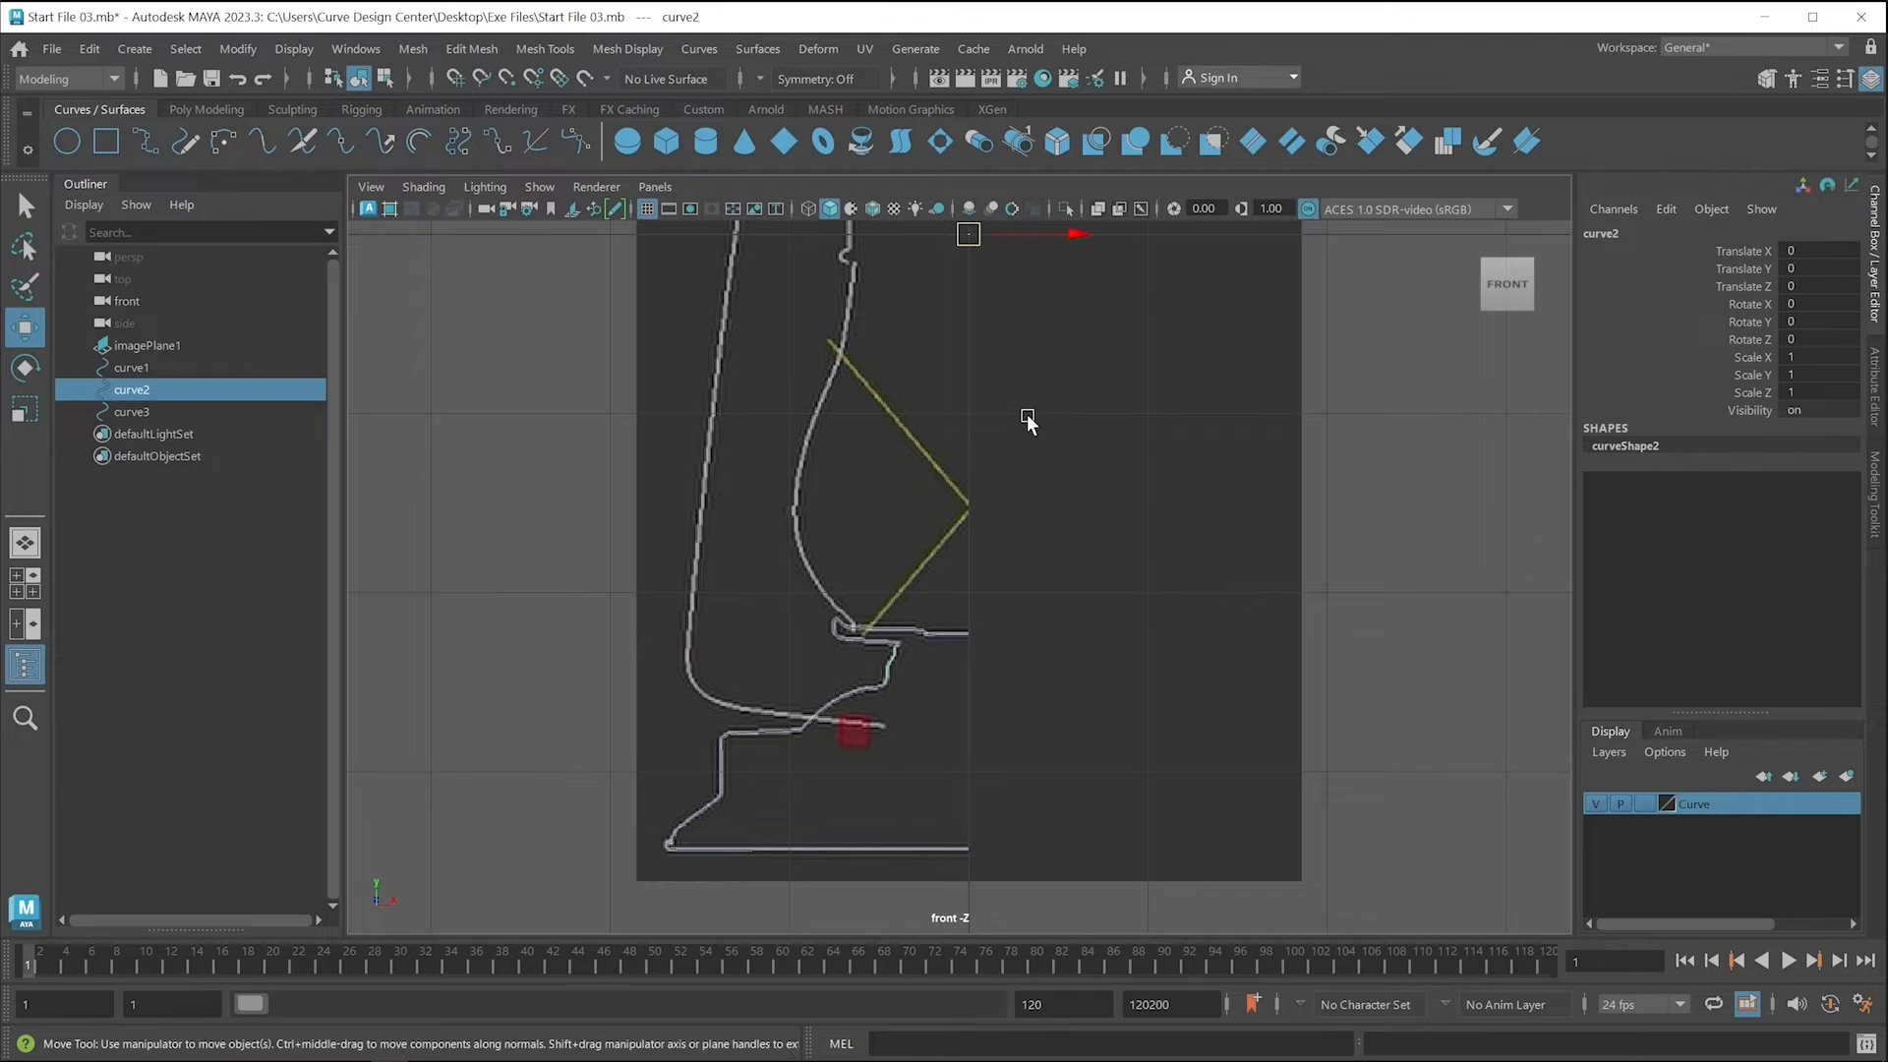
pyautogui.press('d')
pyautogui.scroll(3, 1029, 421)
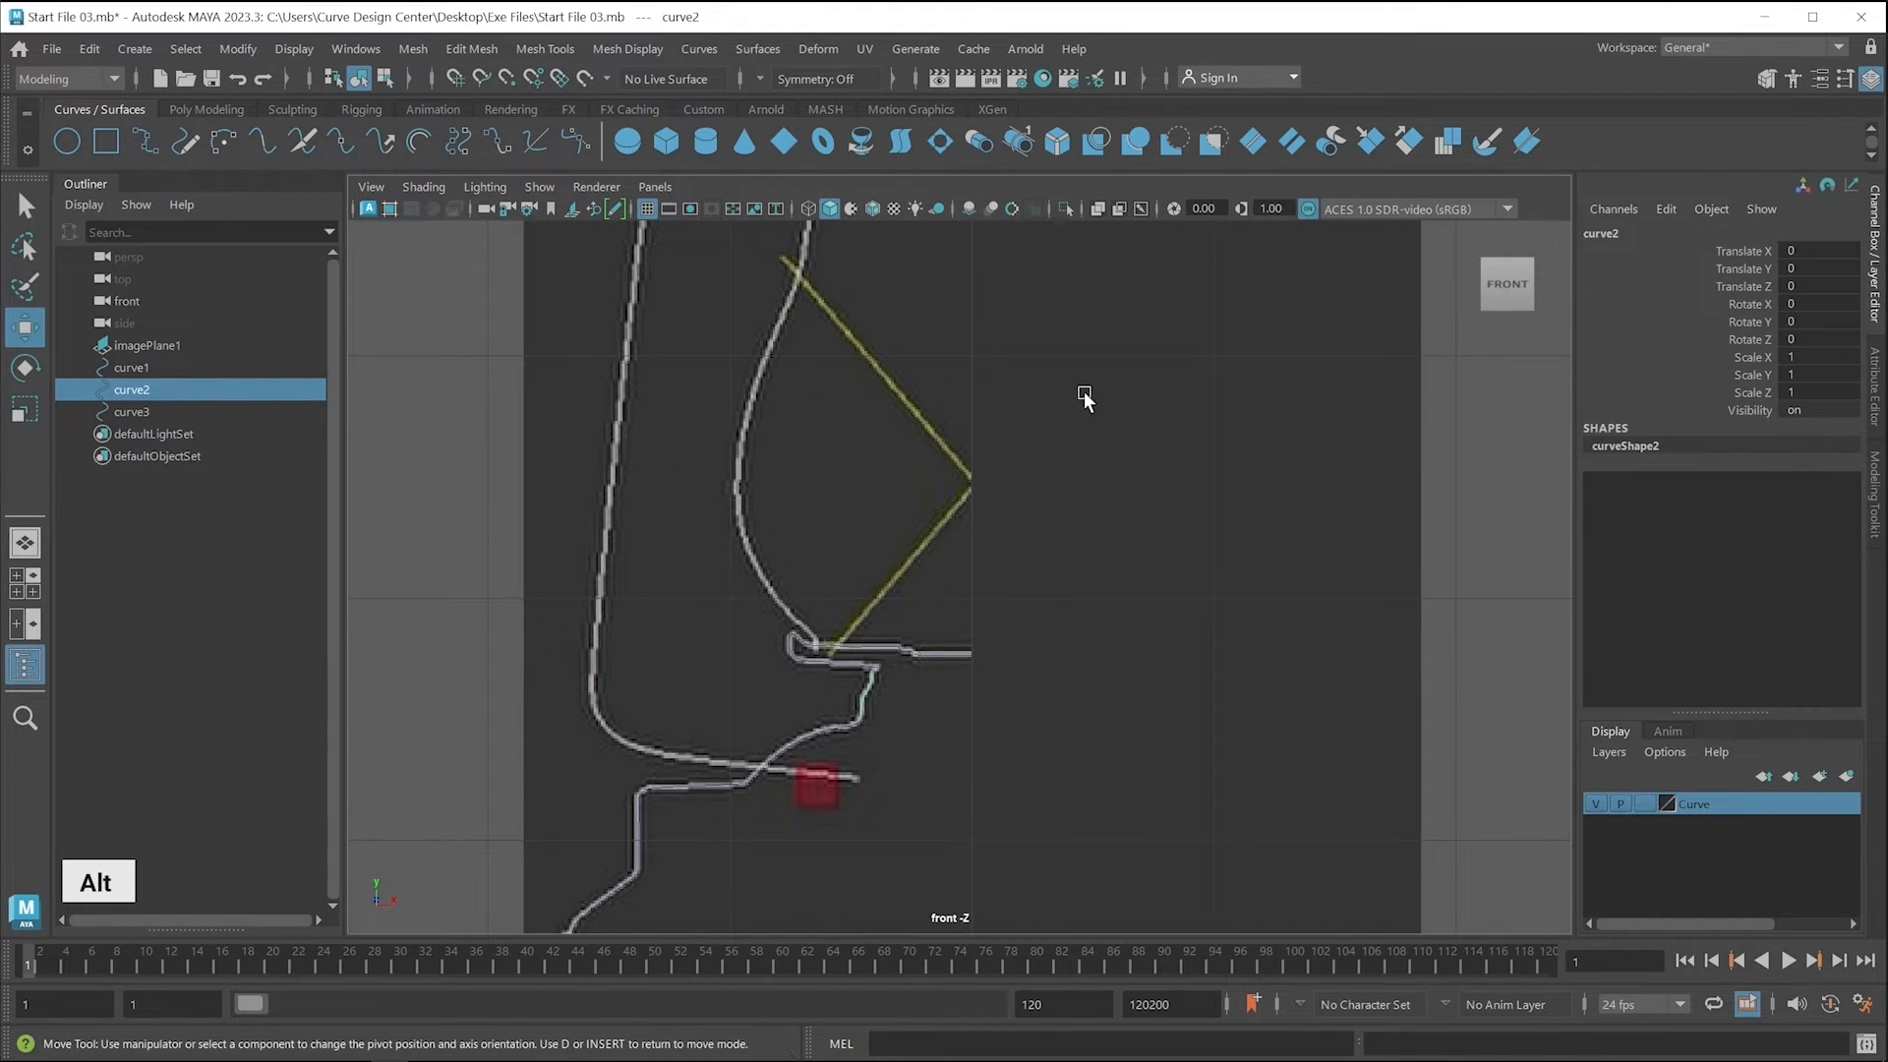
pyautogui.keyDown('alt'); pyautogui.moveTo(1085, 396); pyautogui.dragTo(1082, 624, button='middle'); pyautogui.keyUp('alt')
pyautogui.moveTo(968, 236); pyautogui.dragTo(1001, 763)
pyautogui.keyDown('alt'); pyautogui.moveTo(1087, 771); pyautogui.dragTo(1153, 509, button='middle'); pyautogui.keyUp('alt')
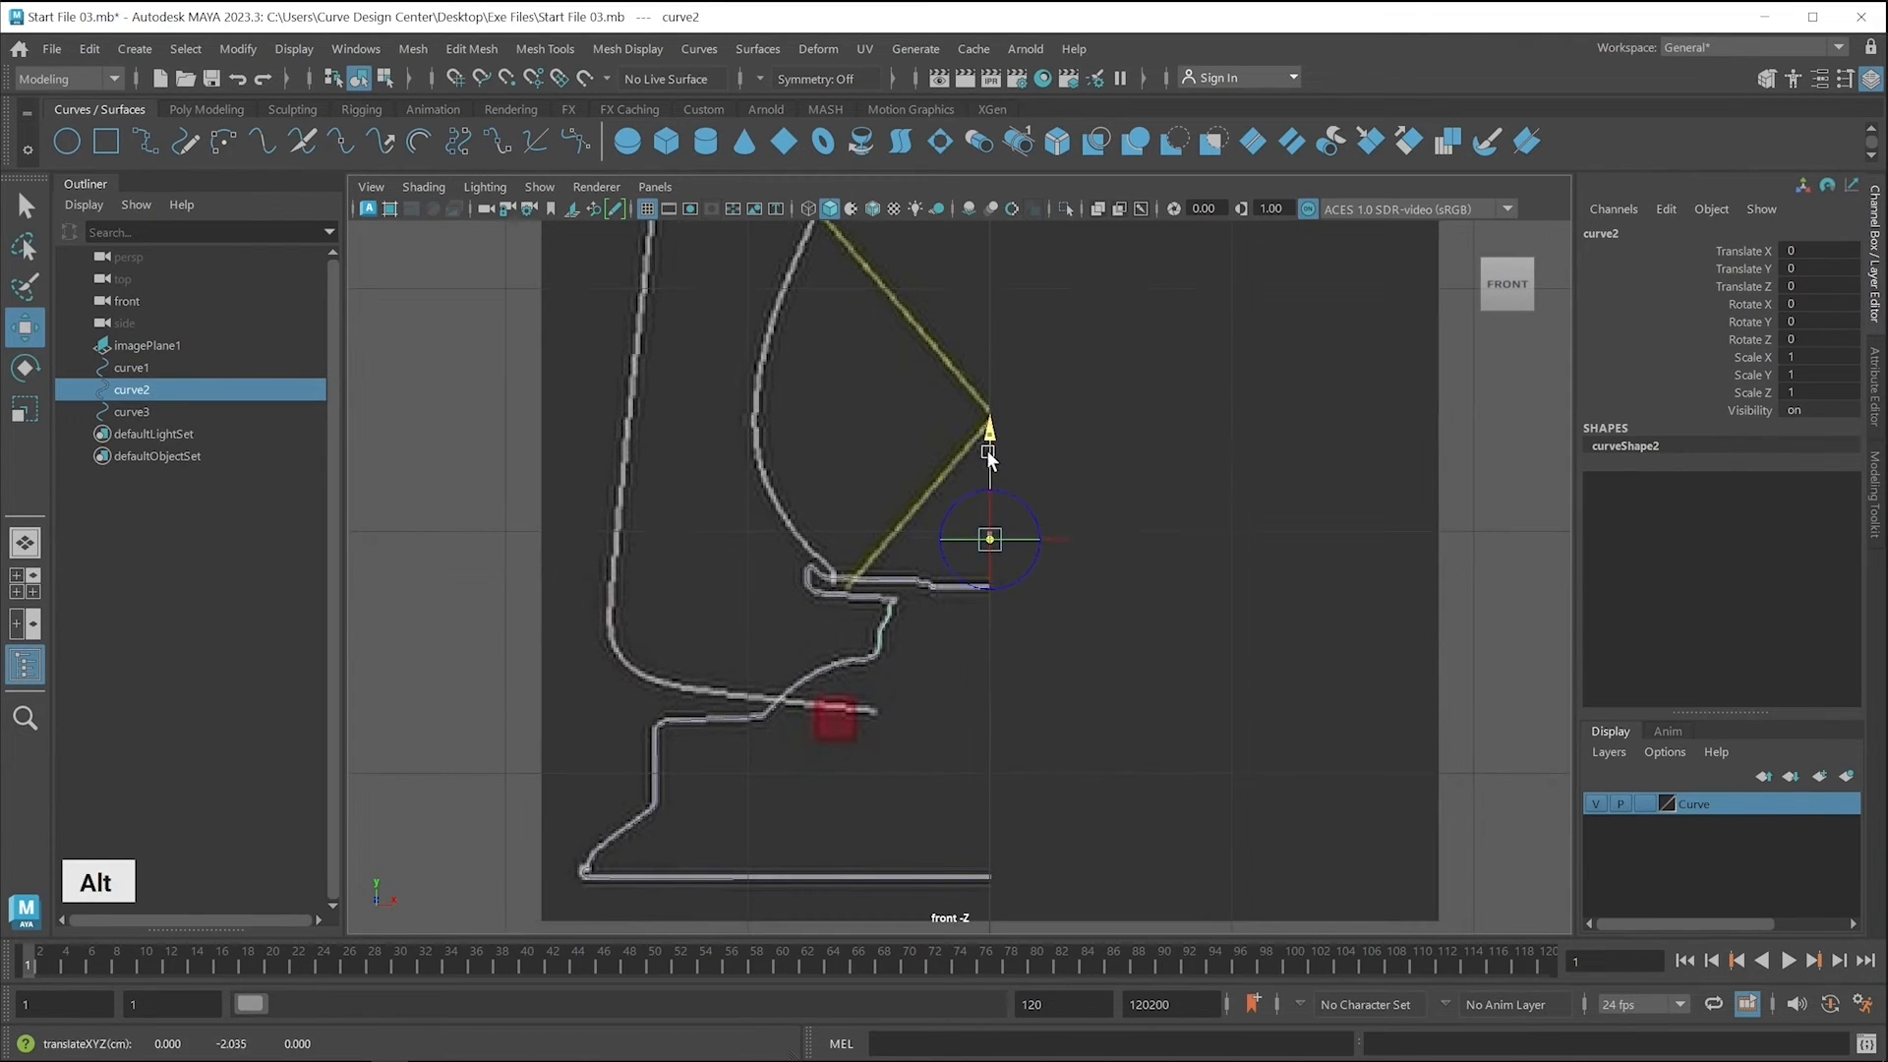
pyautogui.moveTo(988, 454); pyautogui.dragTo(994, 548)
pyautogui.click(1205, 556)
# Select curve3 above the neck and move its pivot down to the curve's end on the centre line, using curve snapping.
pyautogui.click(922, 582)
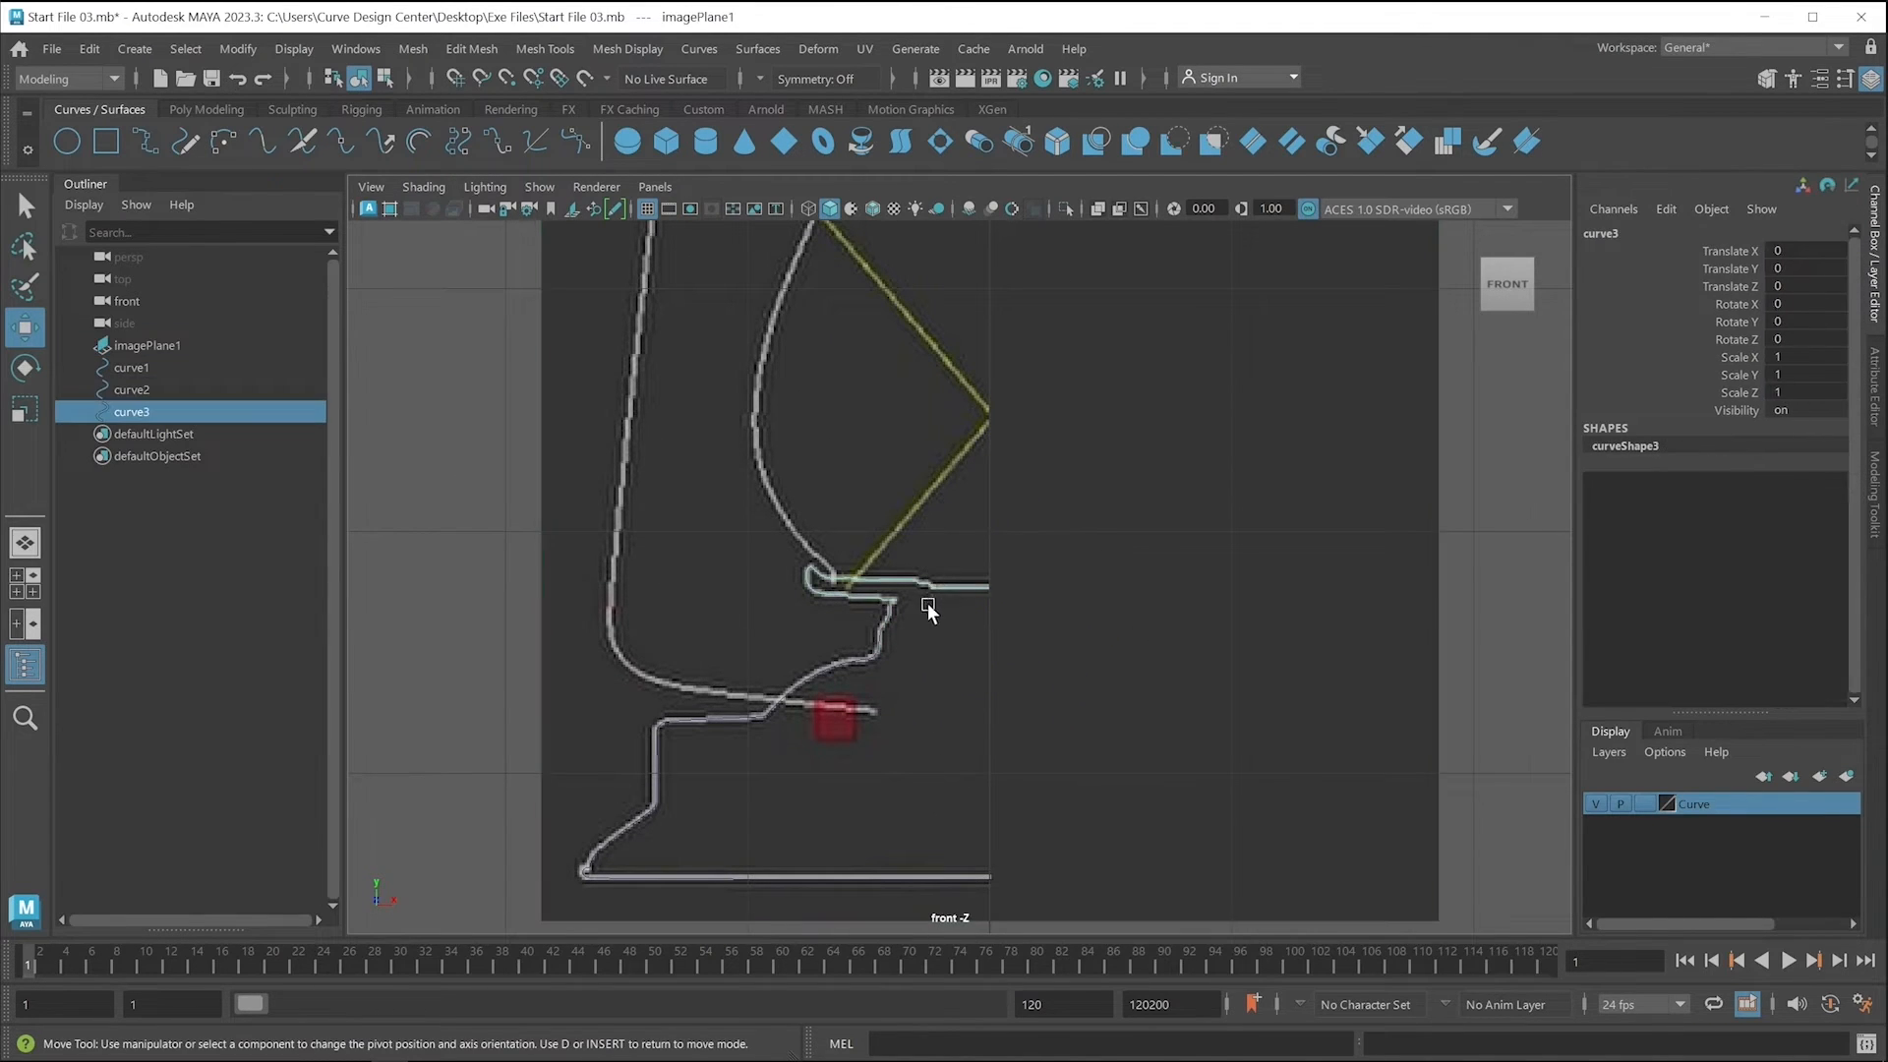
pyautogui.scroll(-3, 1047, 641)
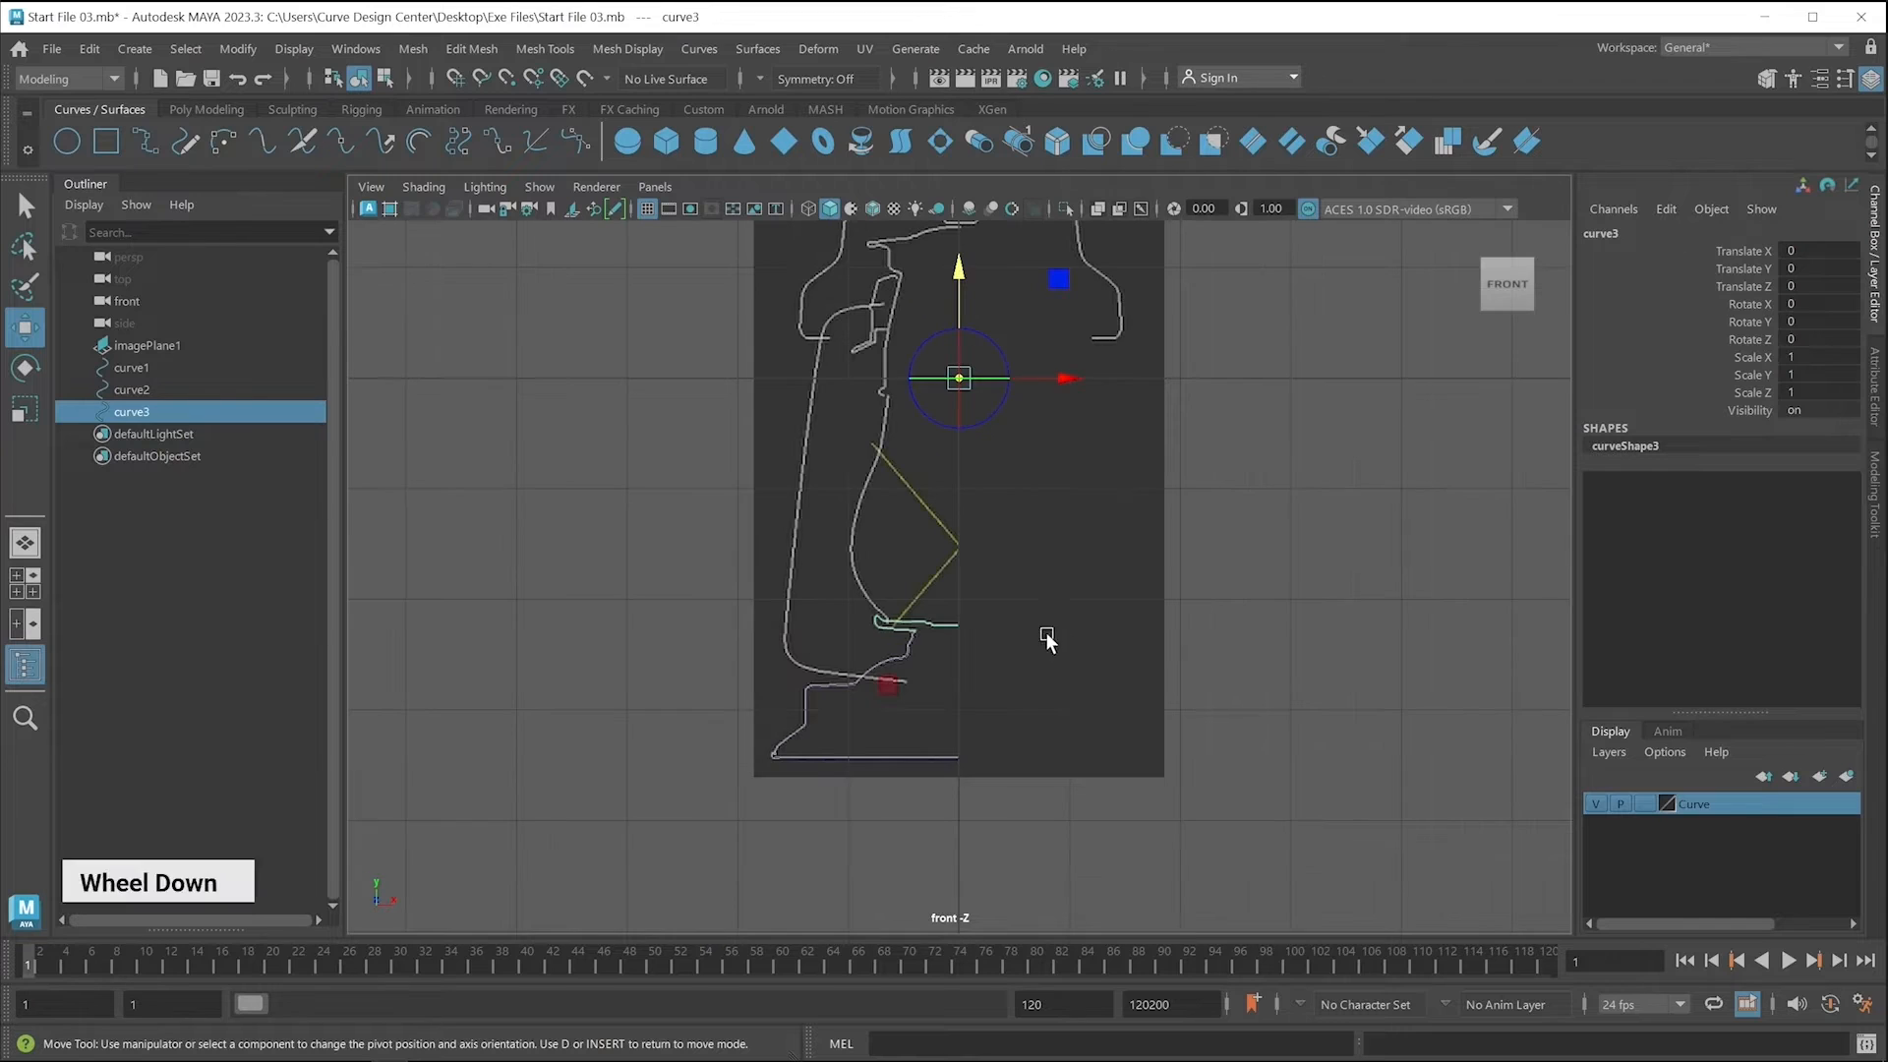
pyautogui.moveTo(959, 281); pyautogui.dragTo(971, 524)
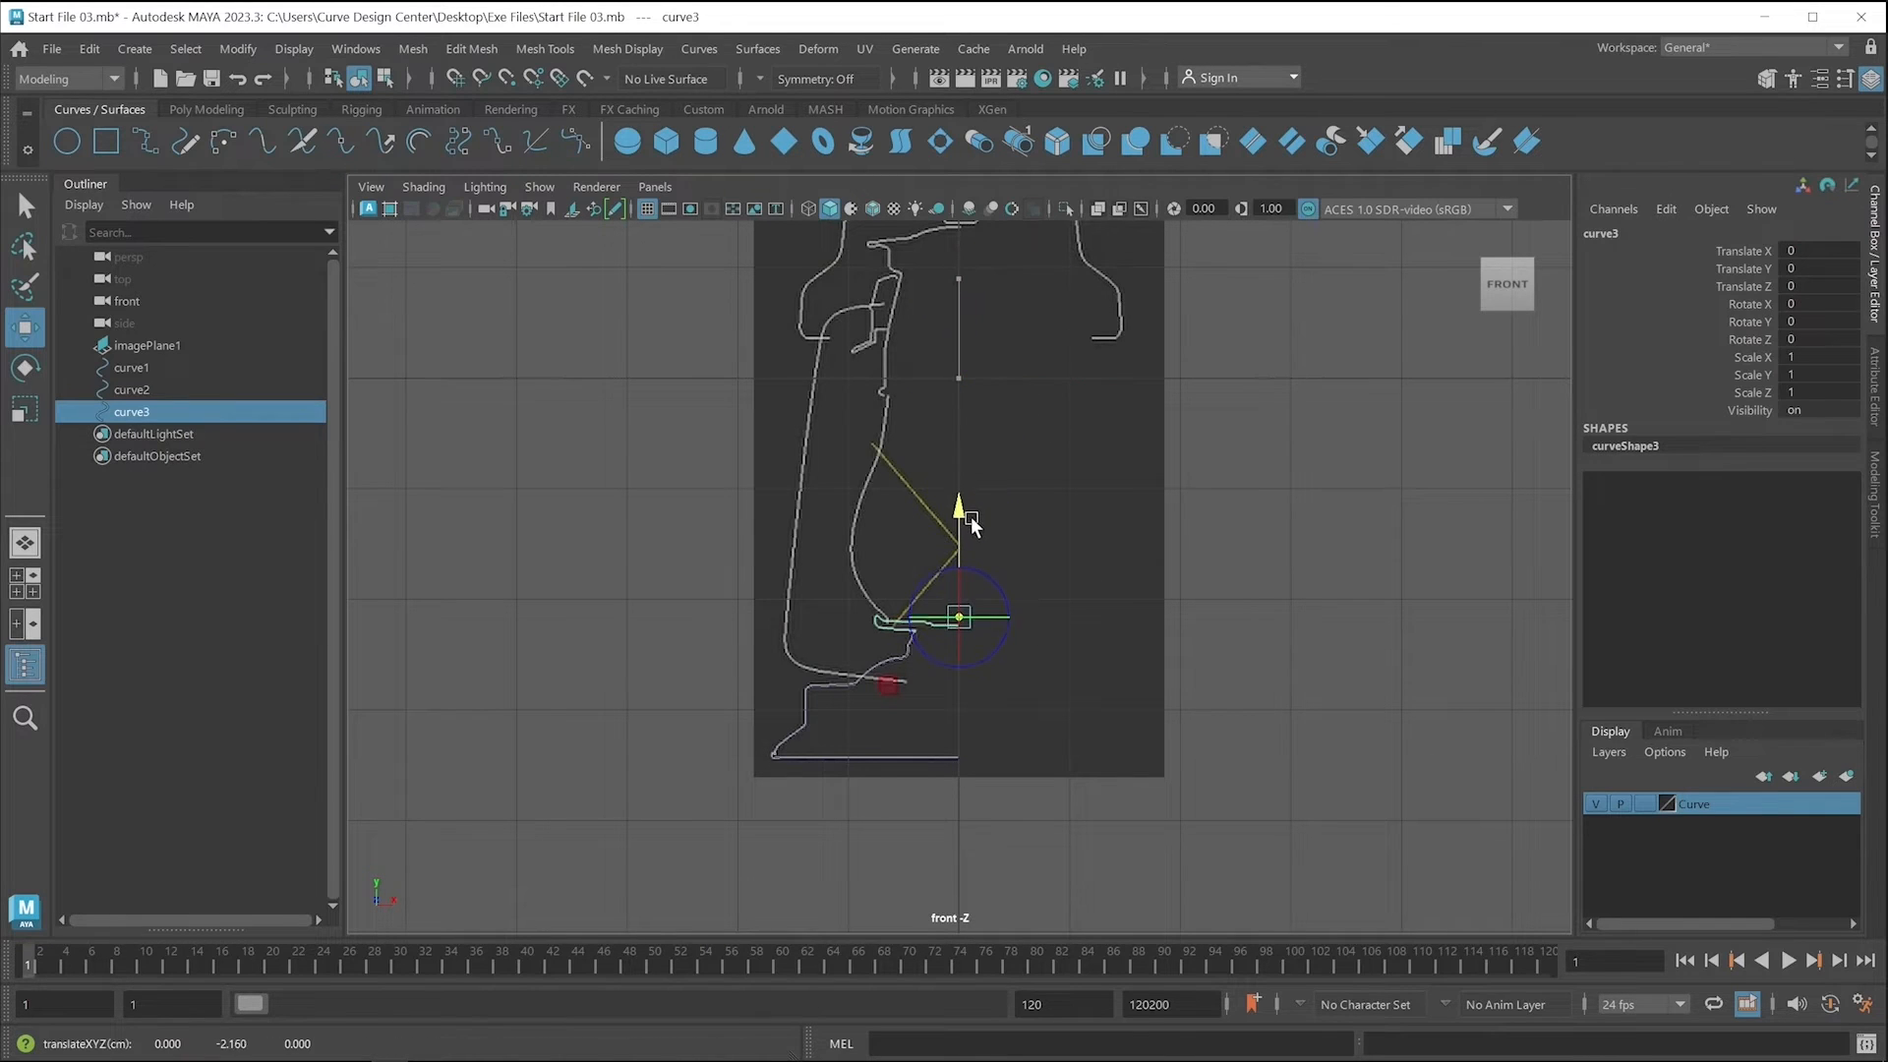
pyautogui.scroll(2, 968, 652)
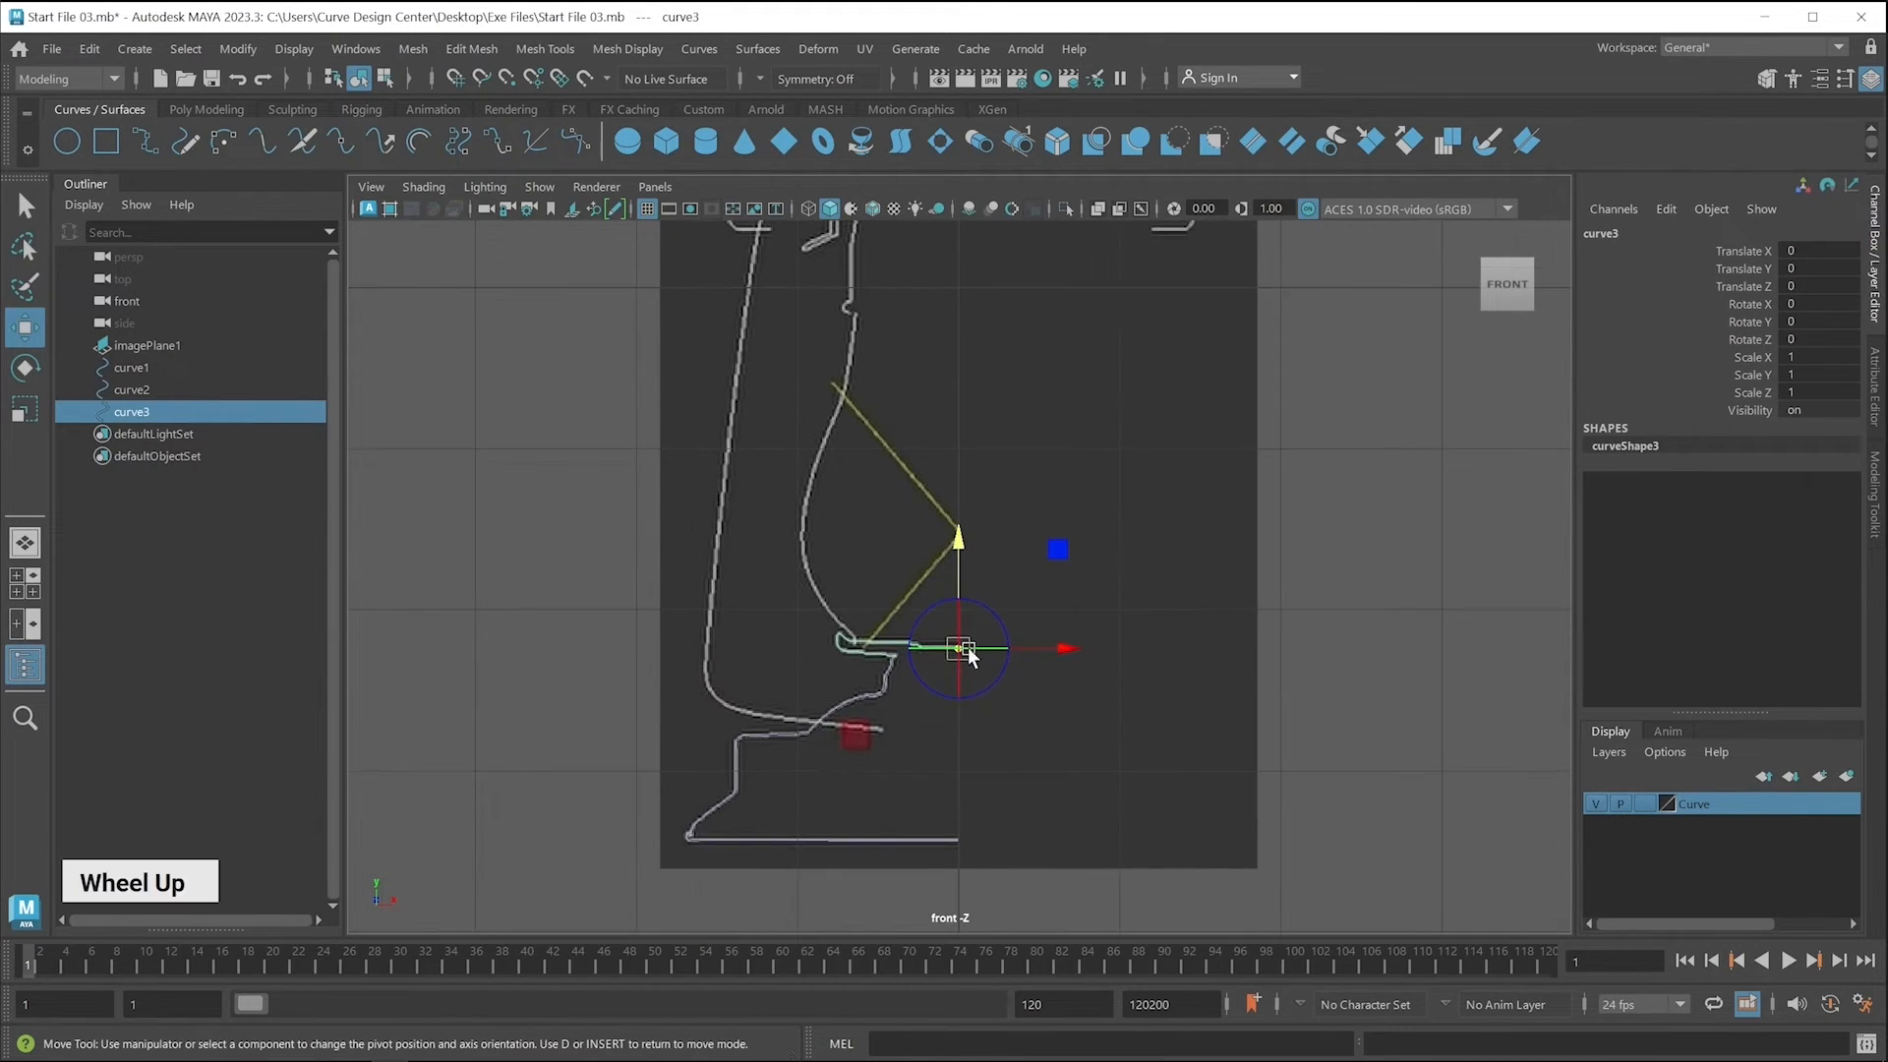
pyautogui.scroll(5, 968, 652)
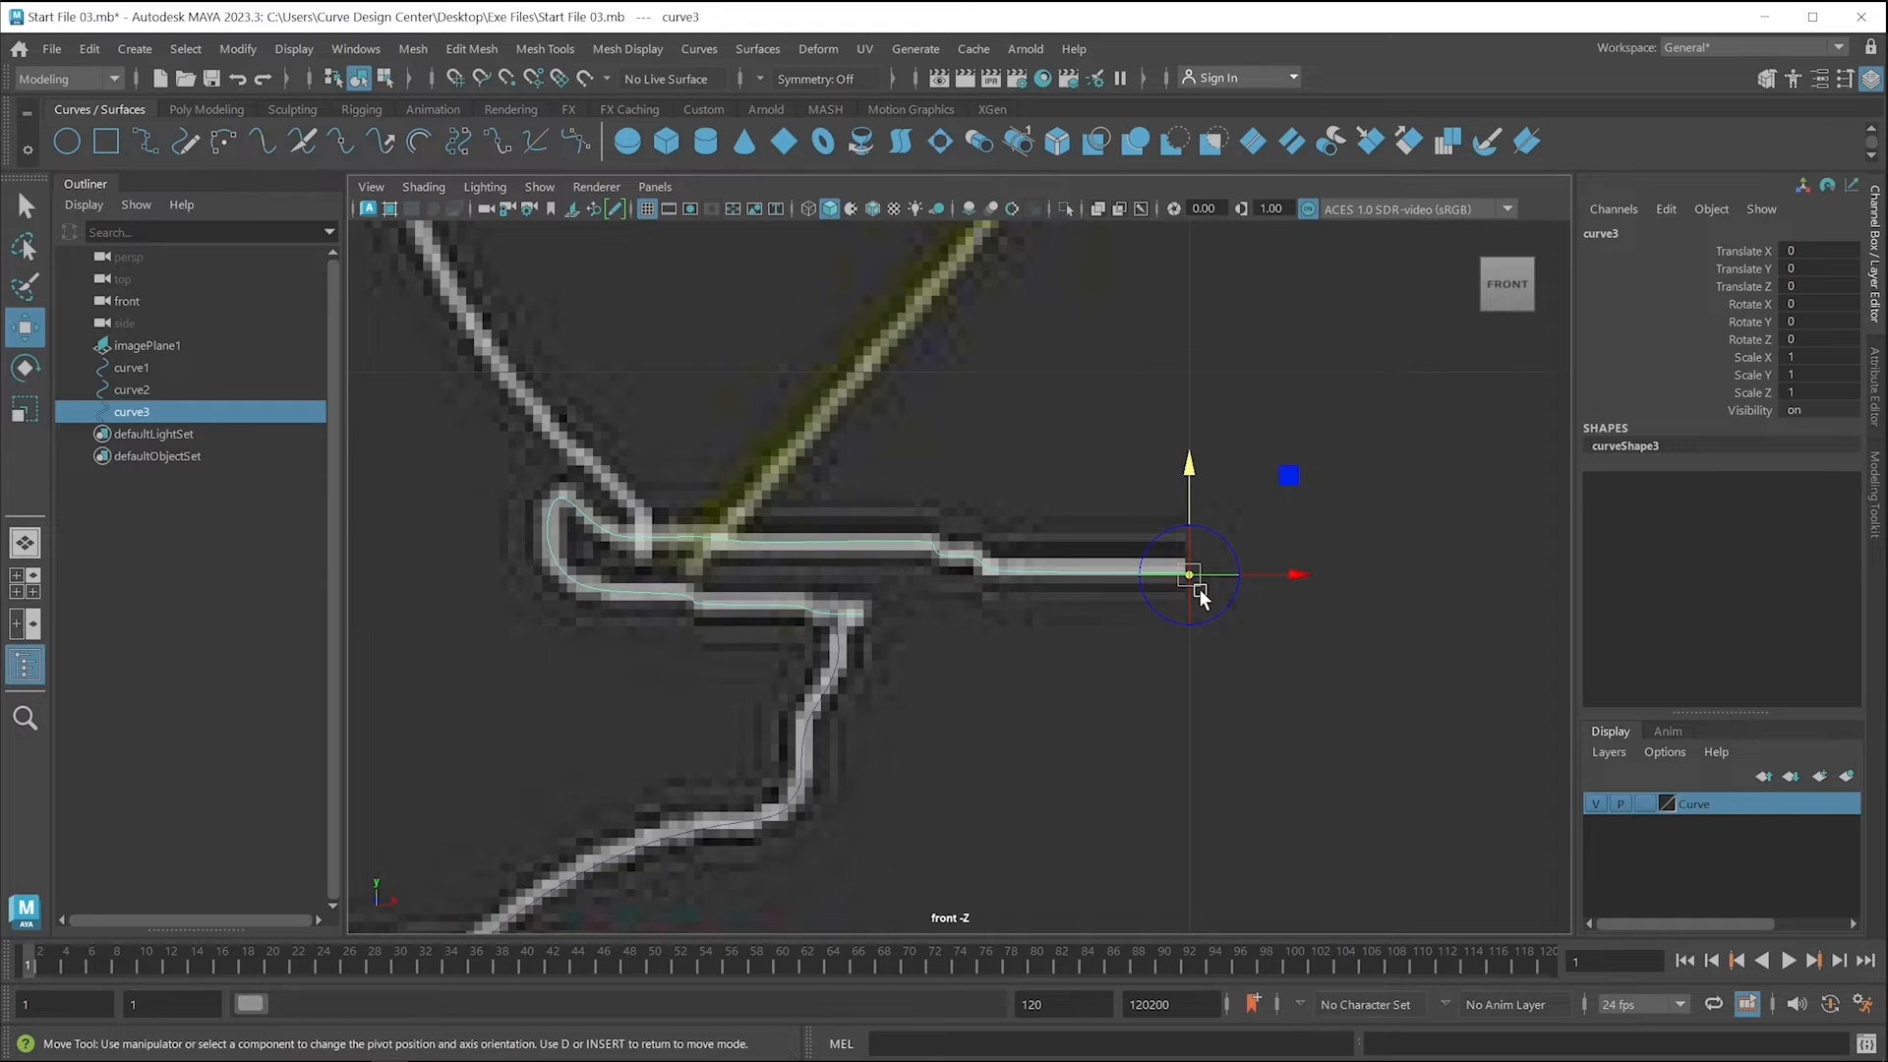
pyautogui.press('c')
pyautogui.press('c')
pyautogui.click(1189, 575)
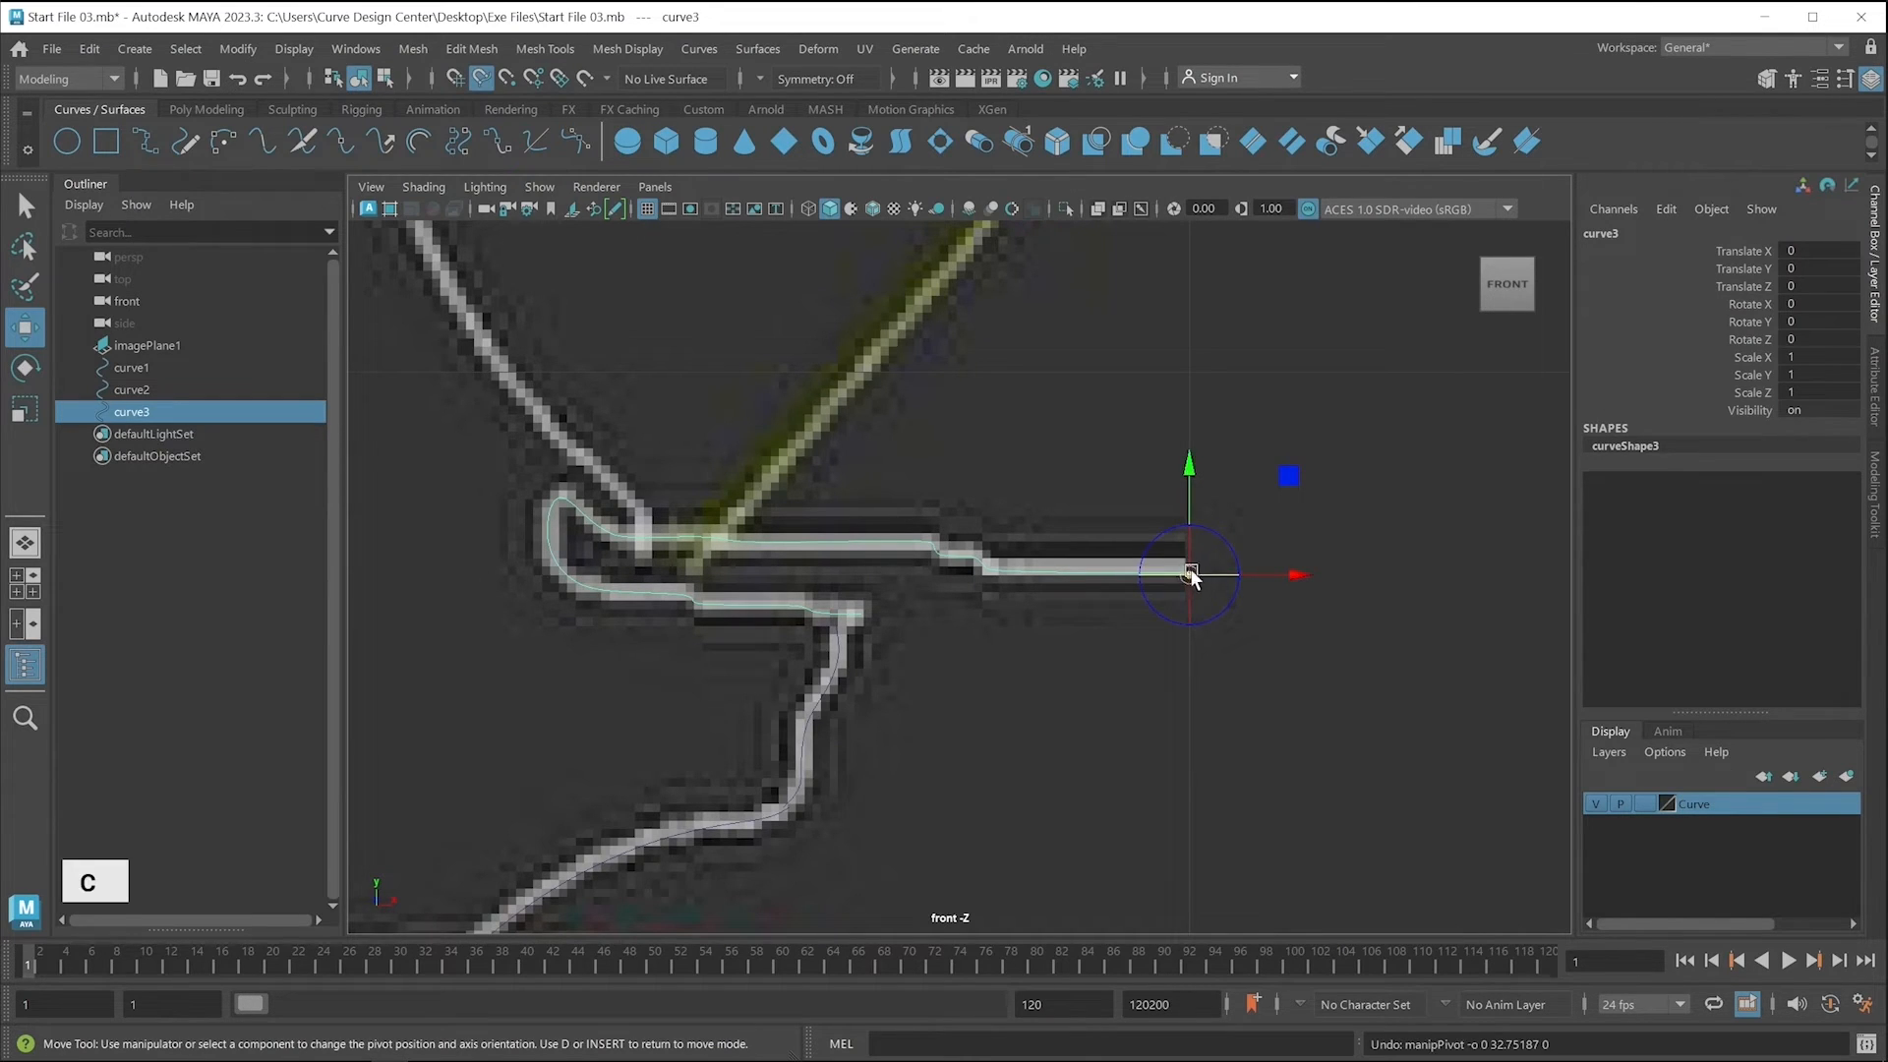
pyautogui.moveTo(1190, 575); pyautogui.dragTo(1221, 598)
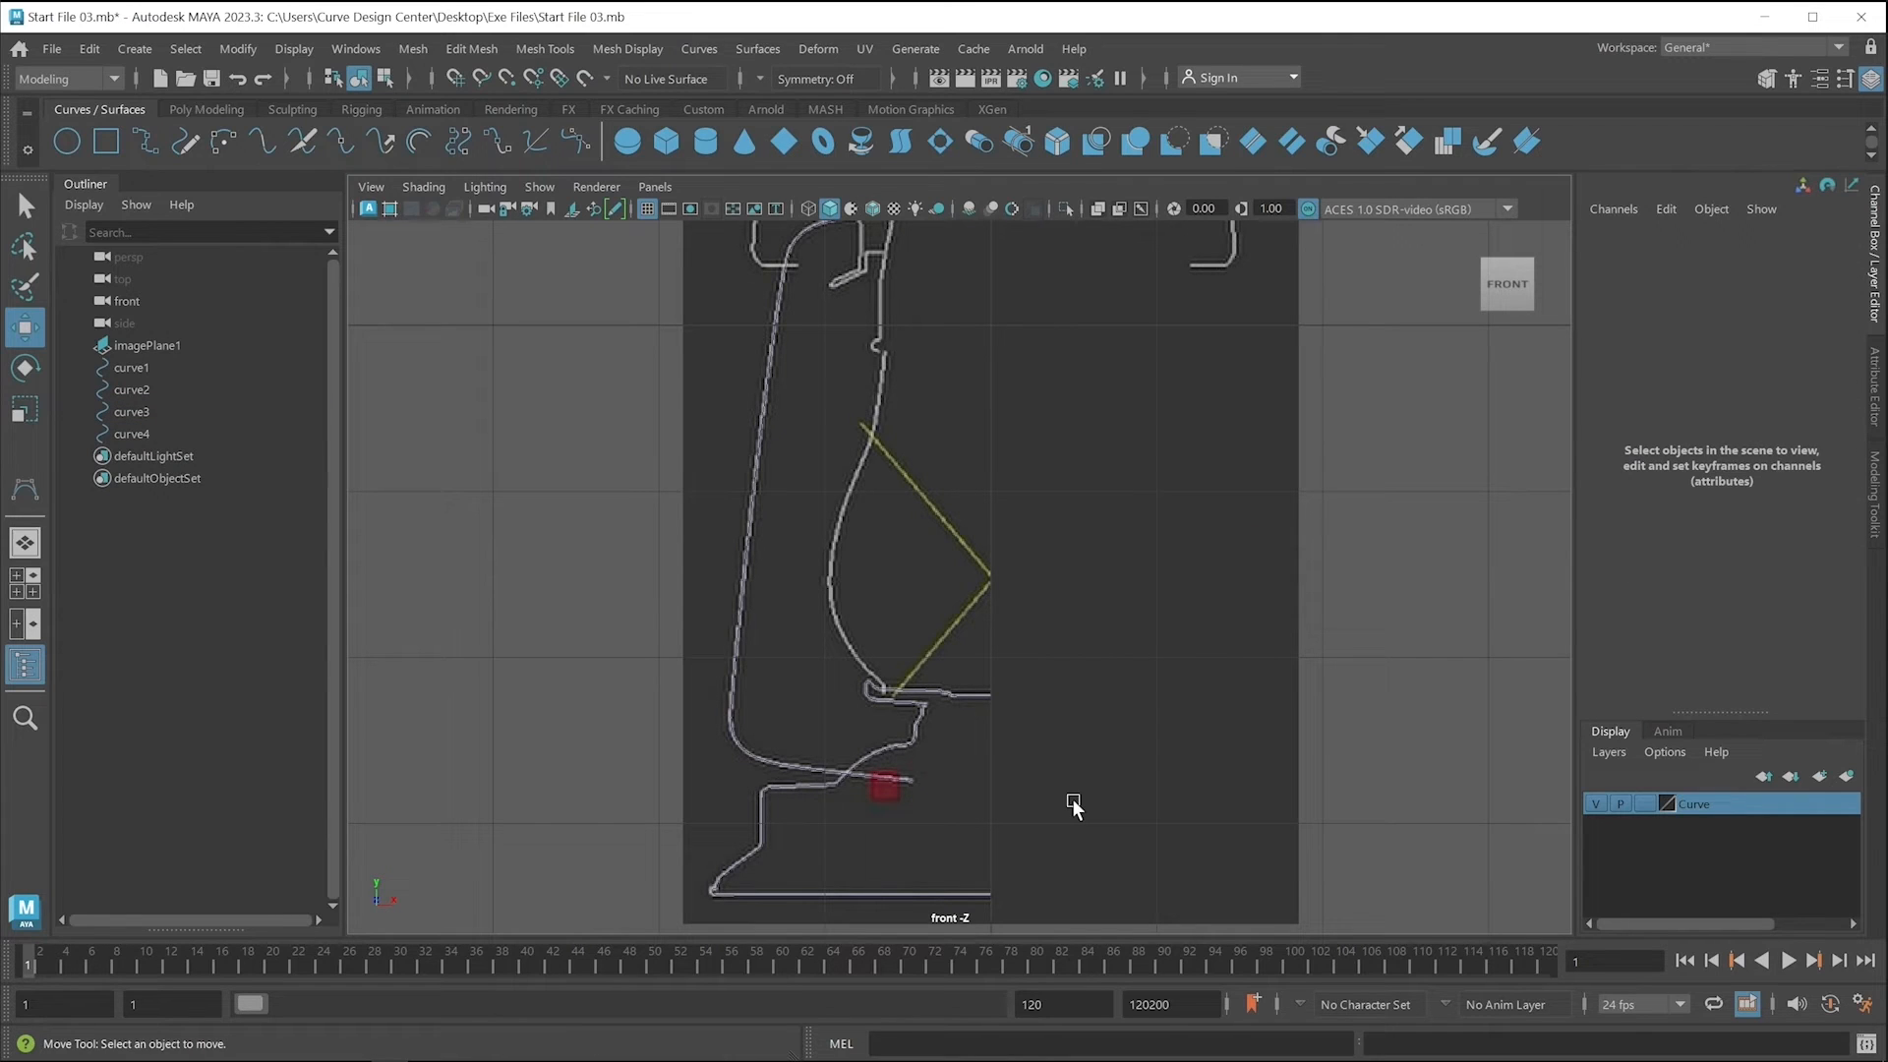
# Revolve the base profile curve1 around the Y axis as a NURBS surface, with the Revolve options reset and segments set to 26.
pyautogui.moveTo(975, 835); pyautogui.dragTo(917, 902)
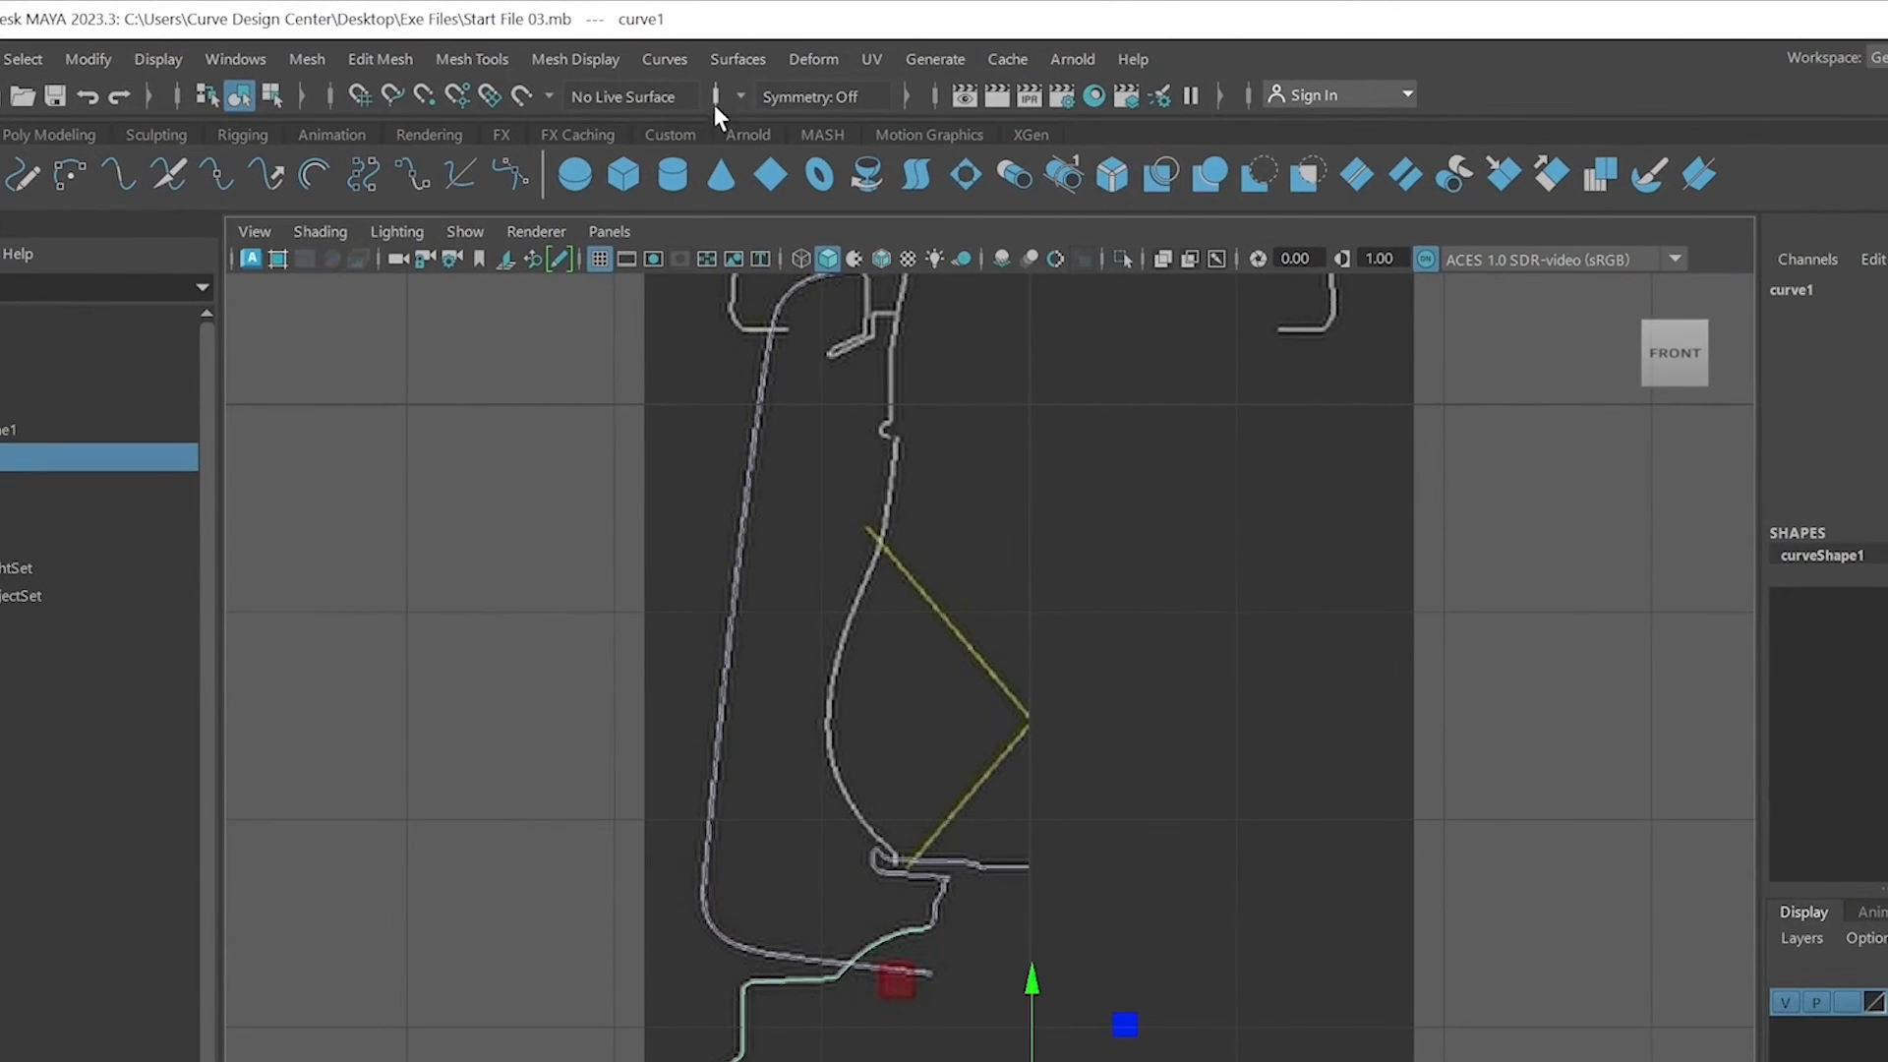
pyautogui.click(728, 61)
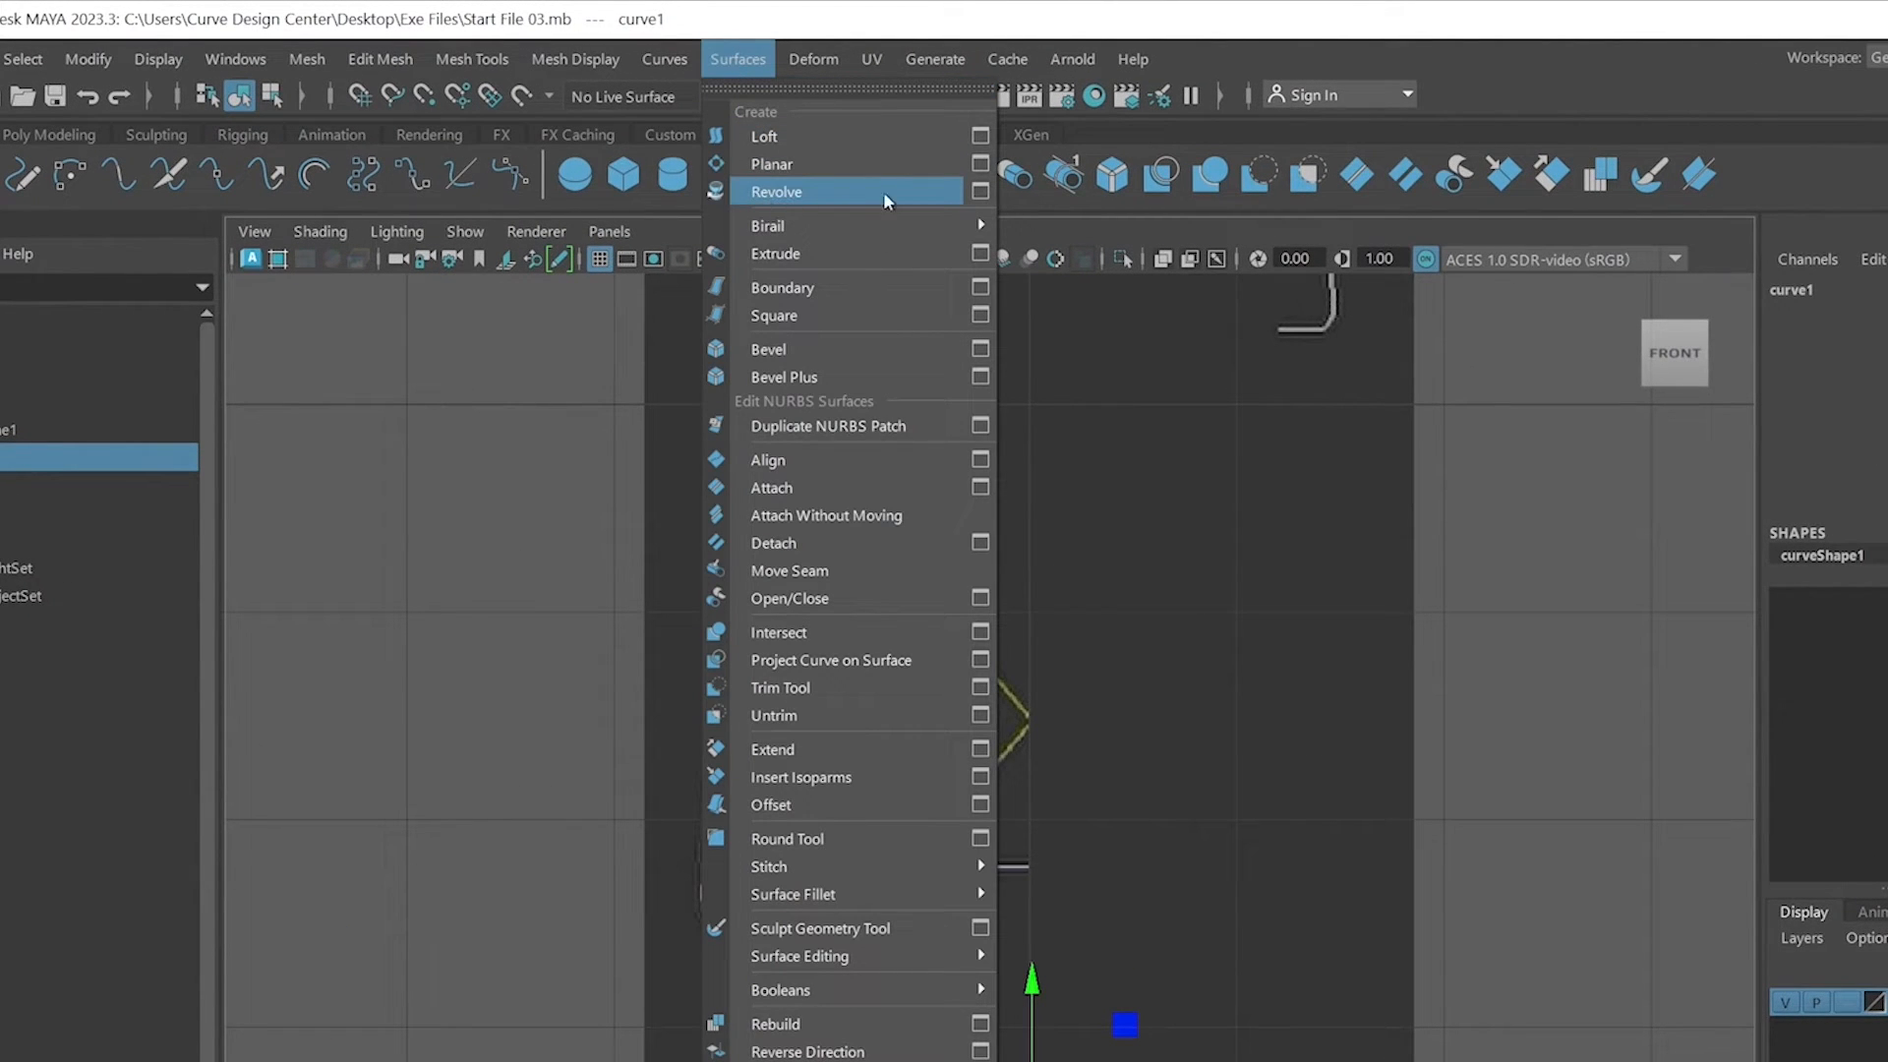
pyautogui.click(979, 193)
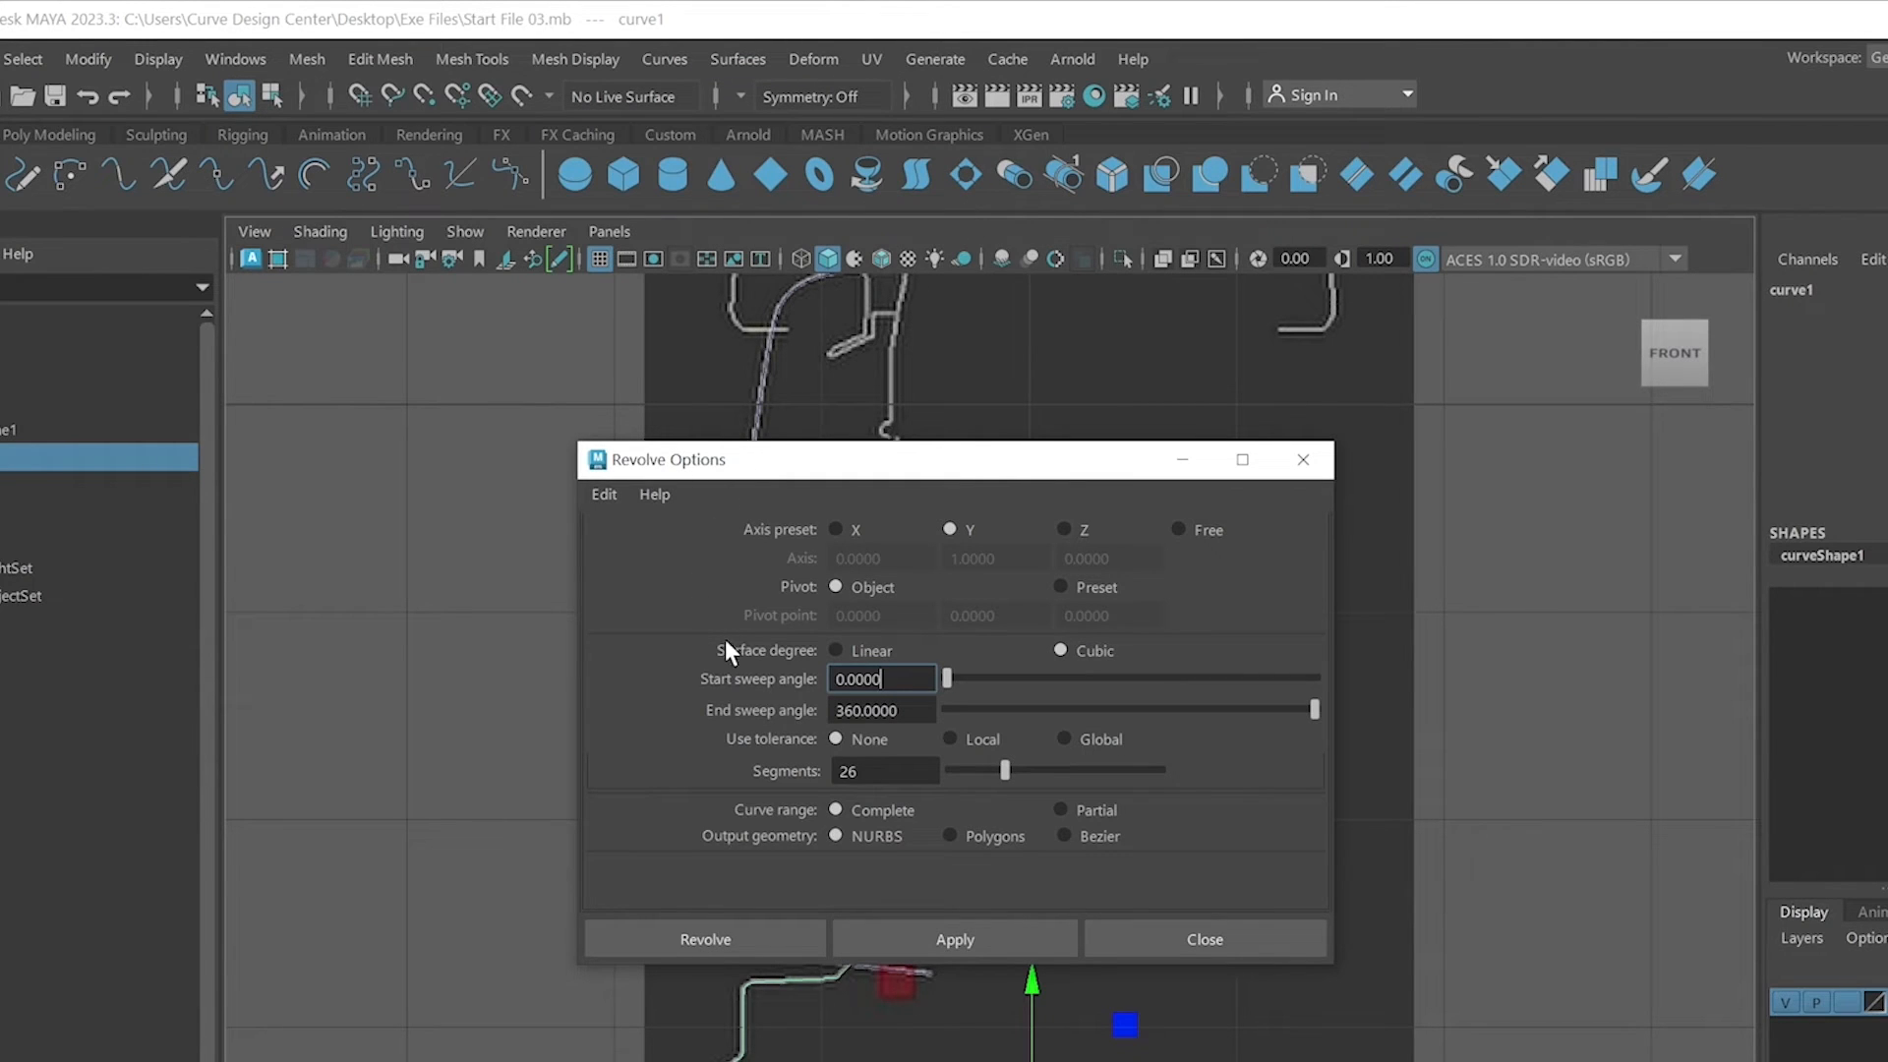
pyautogui.click(605, 493)
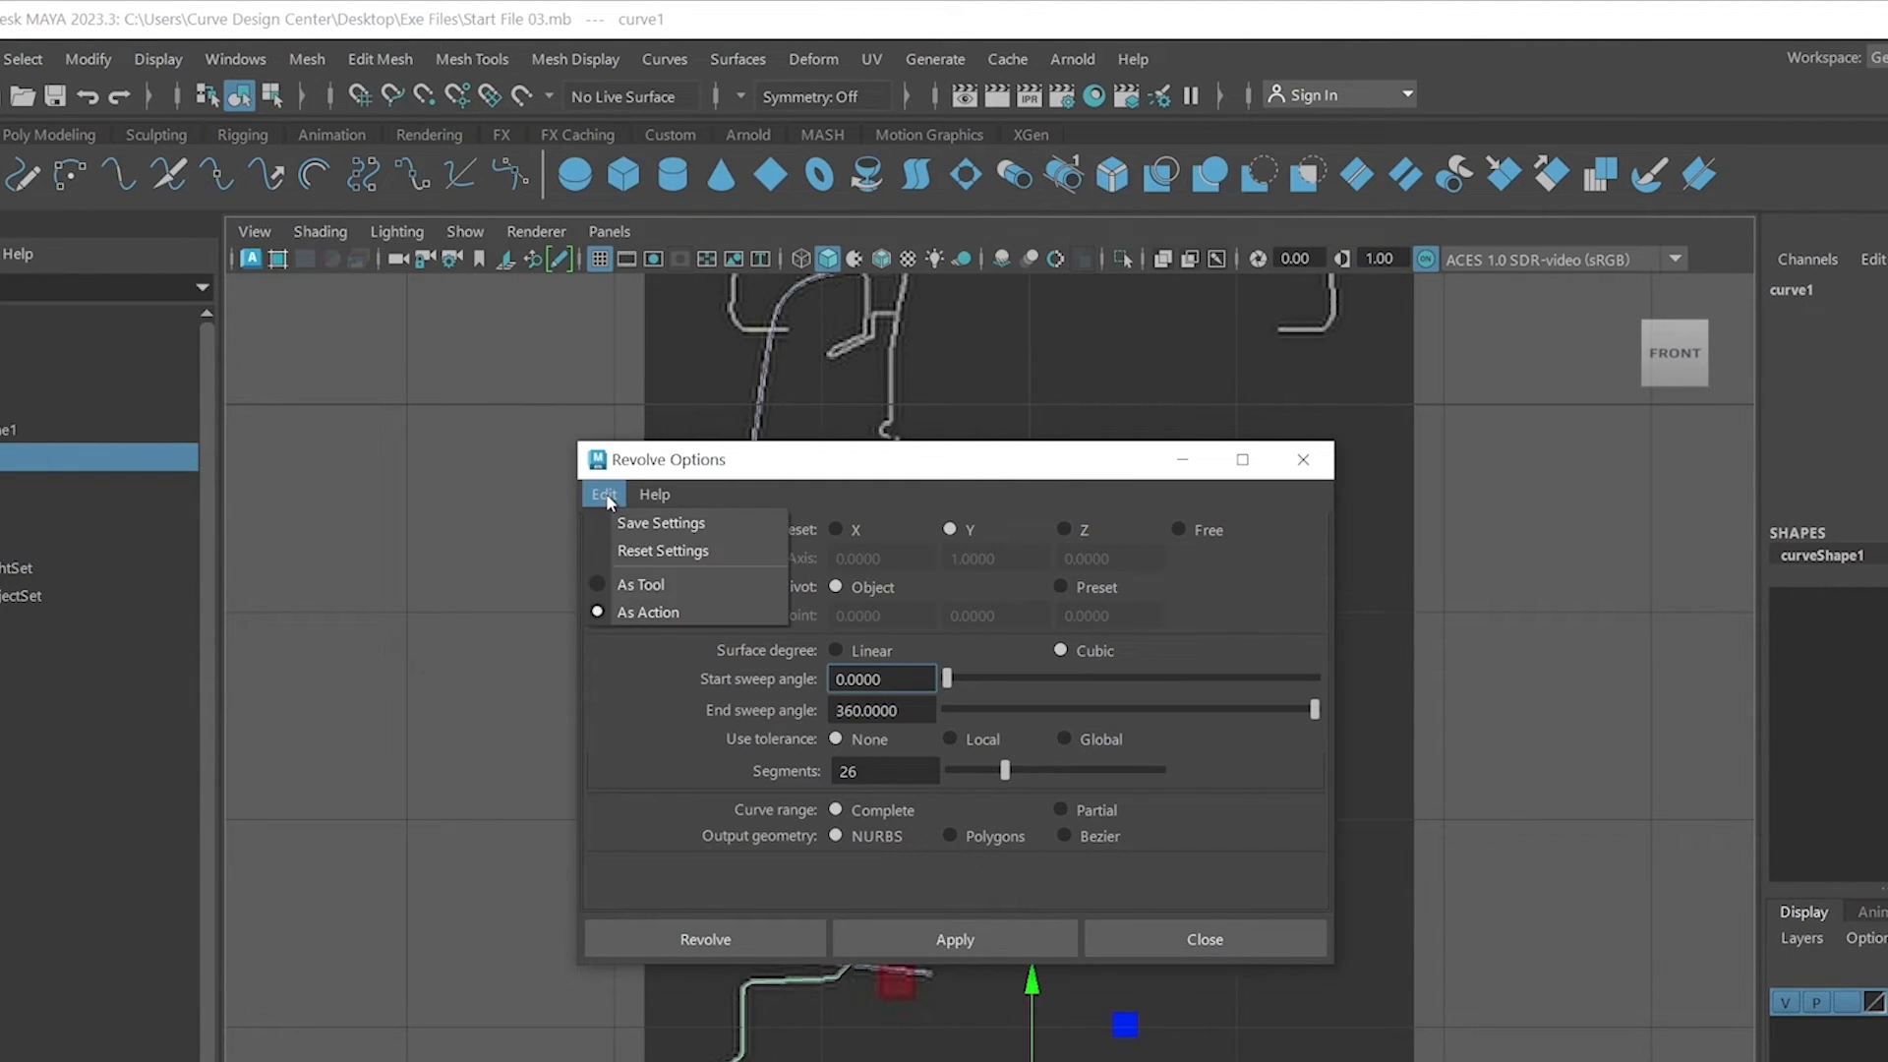
pyautogui.click(641, 559)
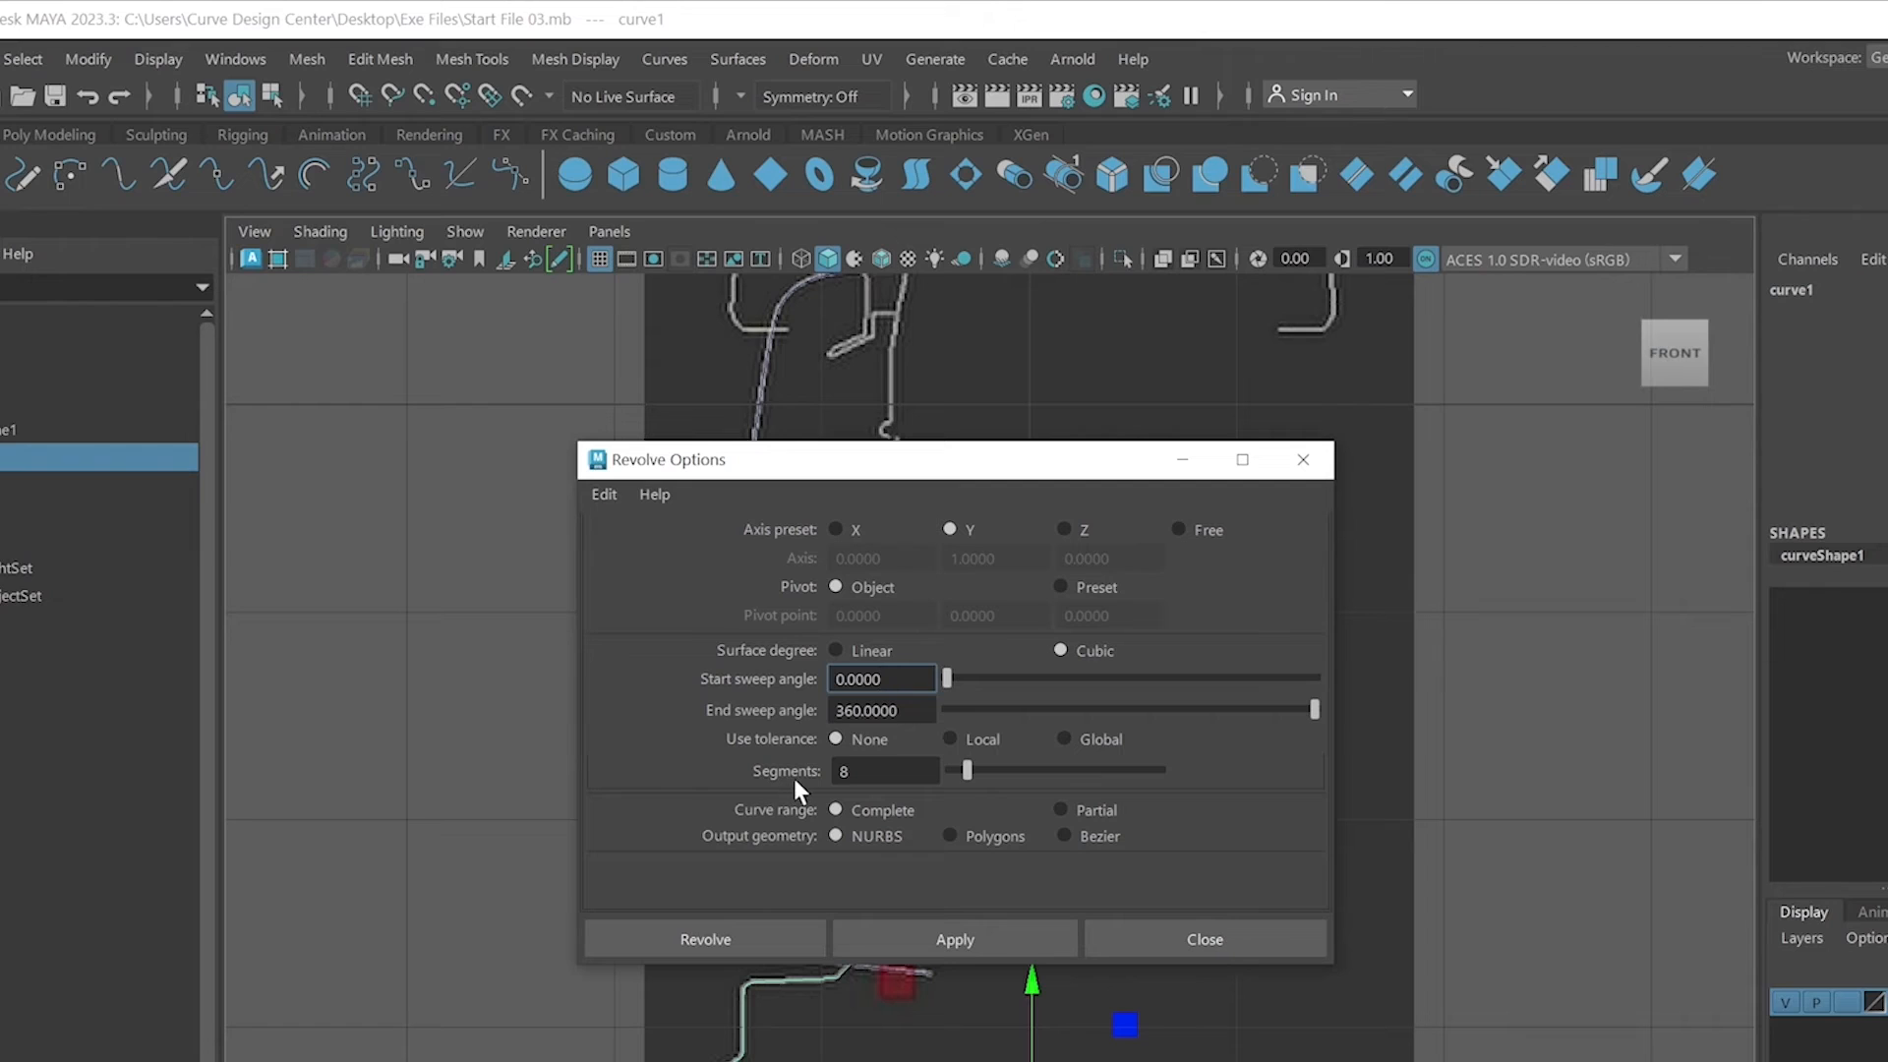
pyautogui.doubleClick(875, 771)
pyautogui.click(940, 929)
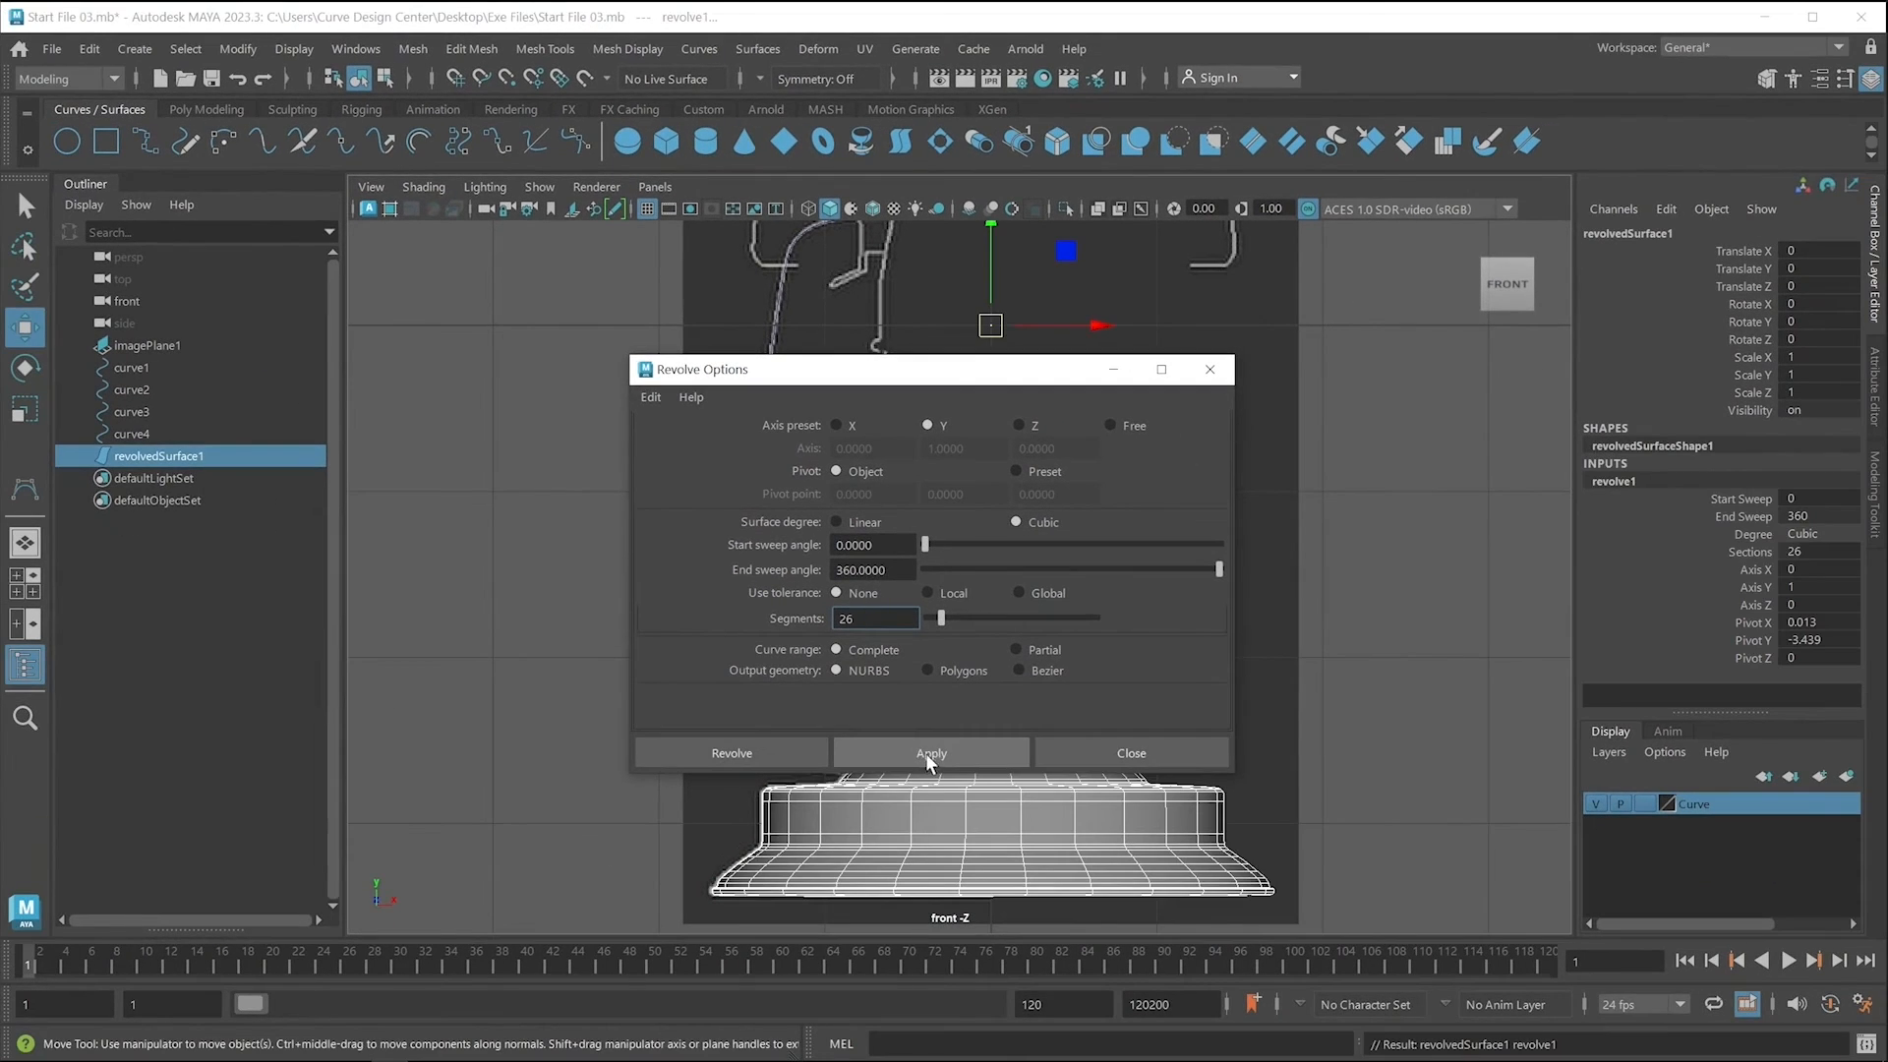
pyautogui.click(1148, 753)
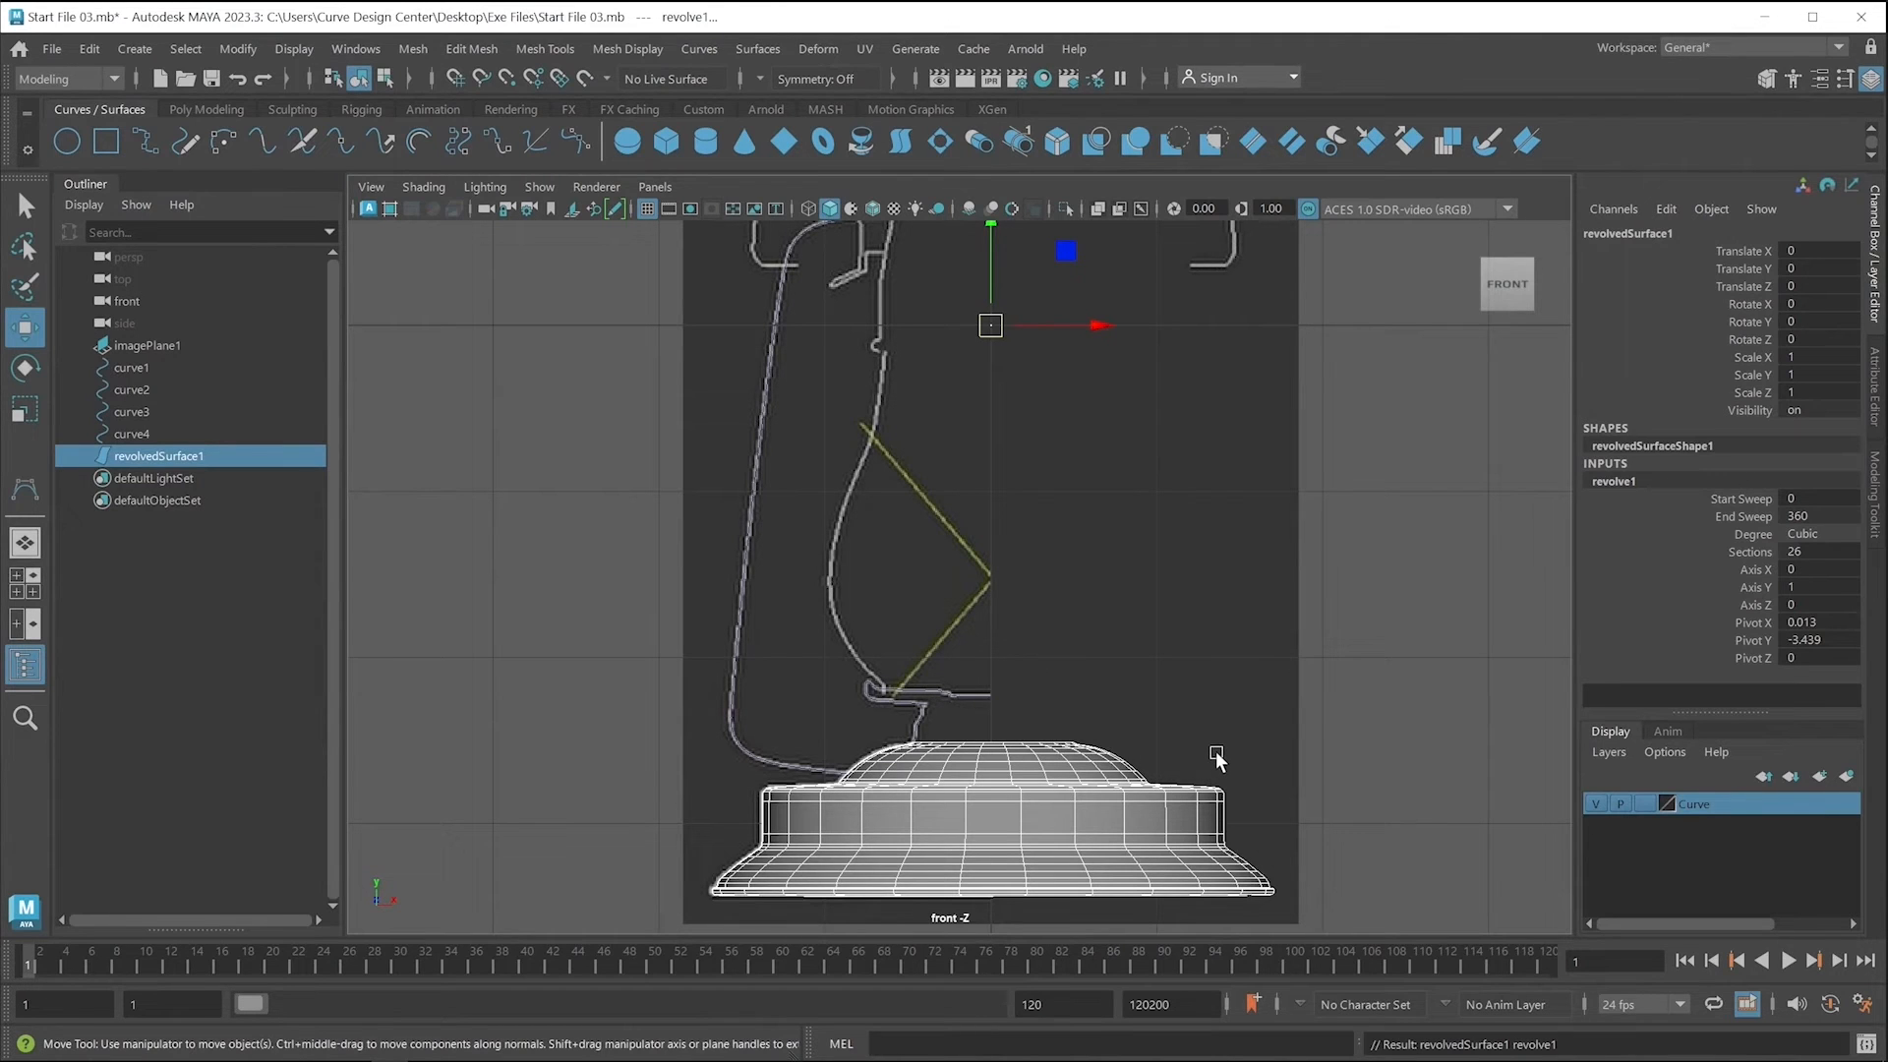
# Check the revolved base in the perspective view, then revolve the neck profile curve2 with the same settings from the front view.
pyautogui.press('space')
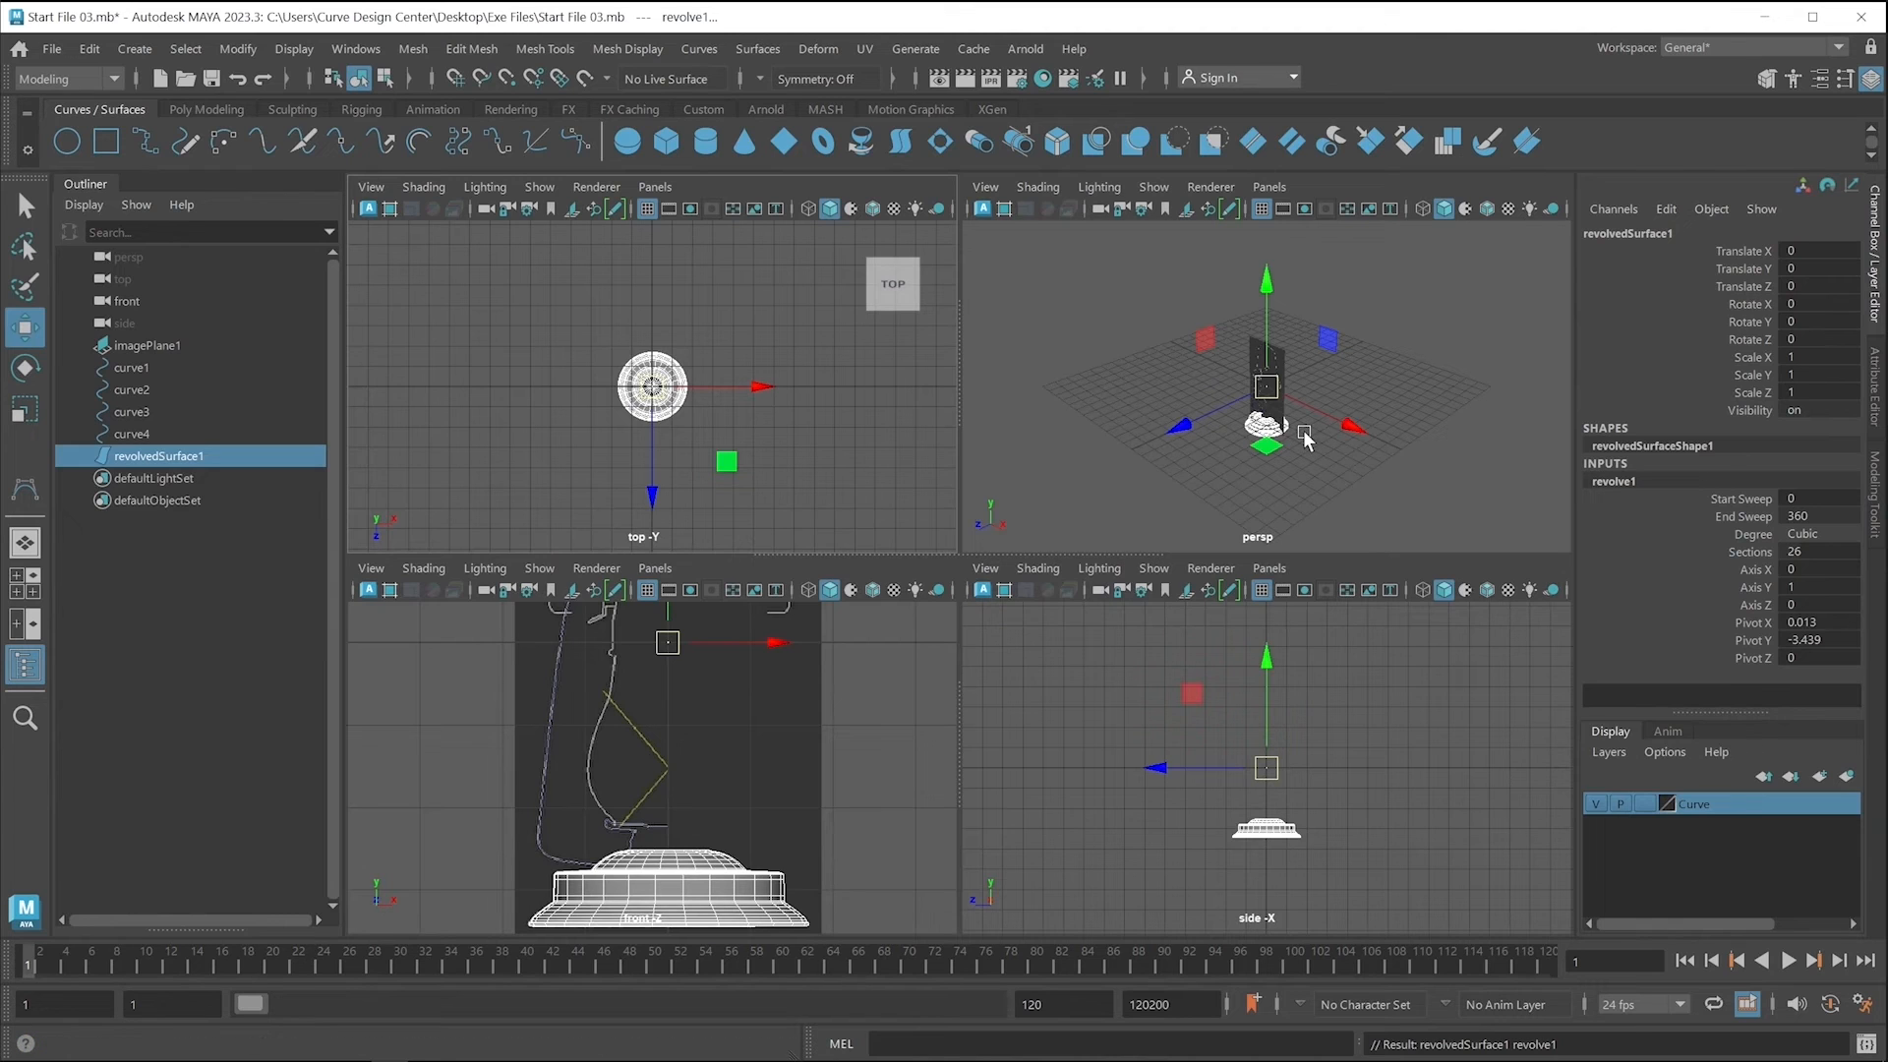
pyautogui.press('space')
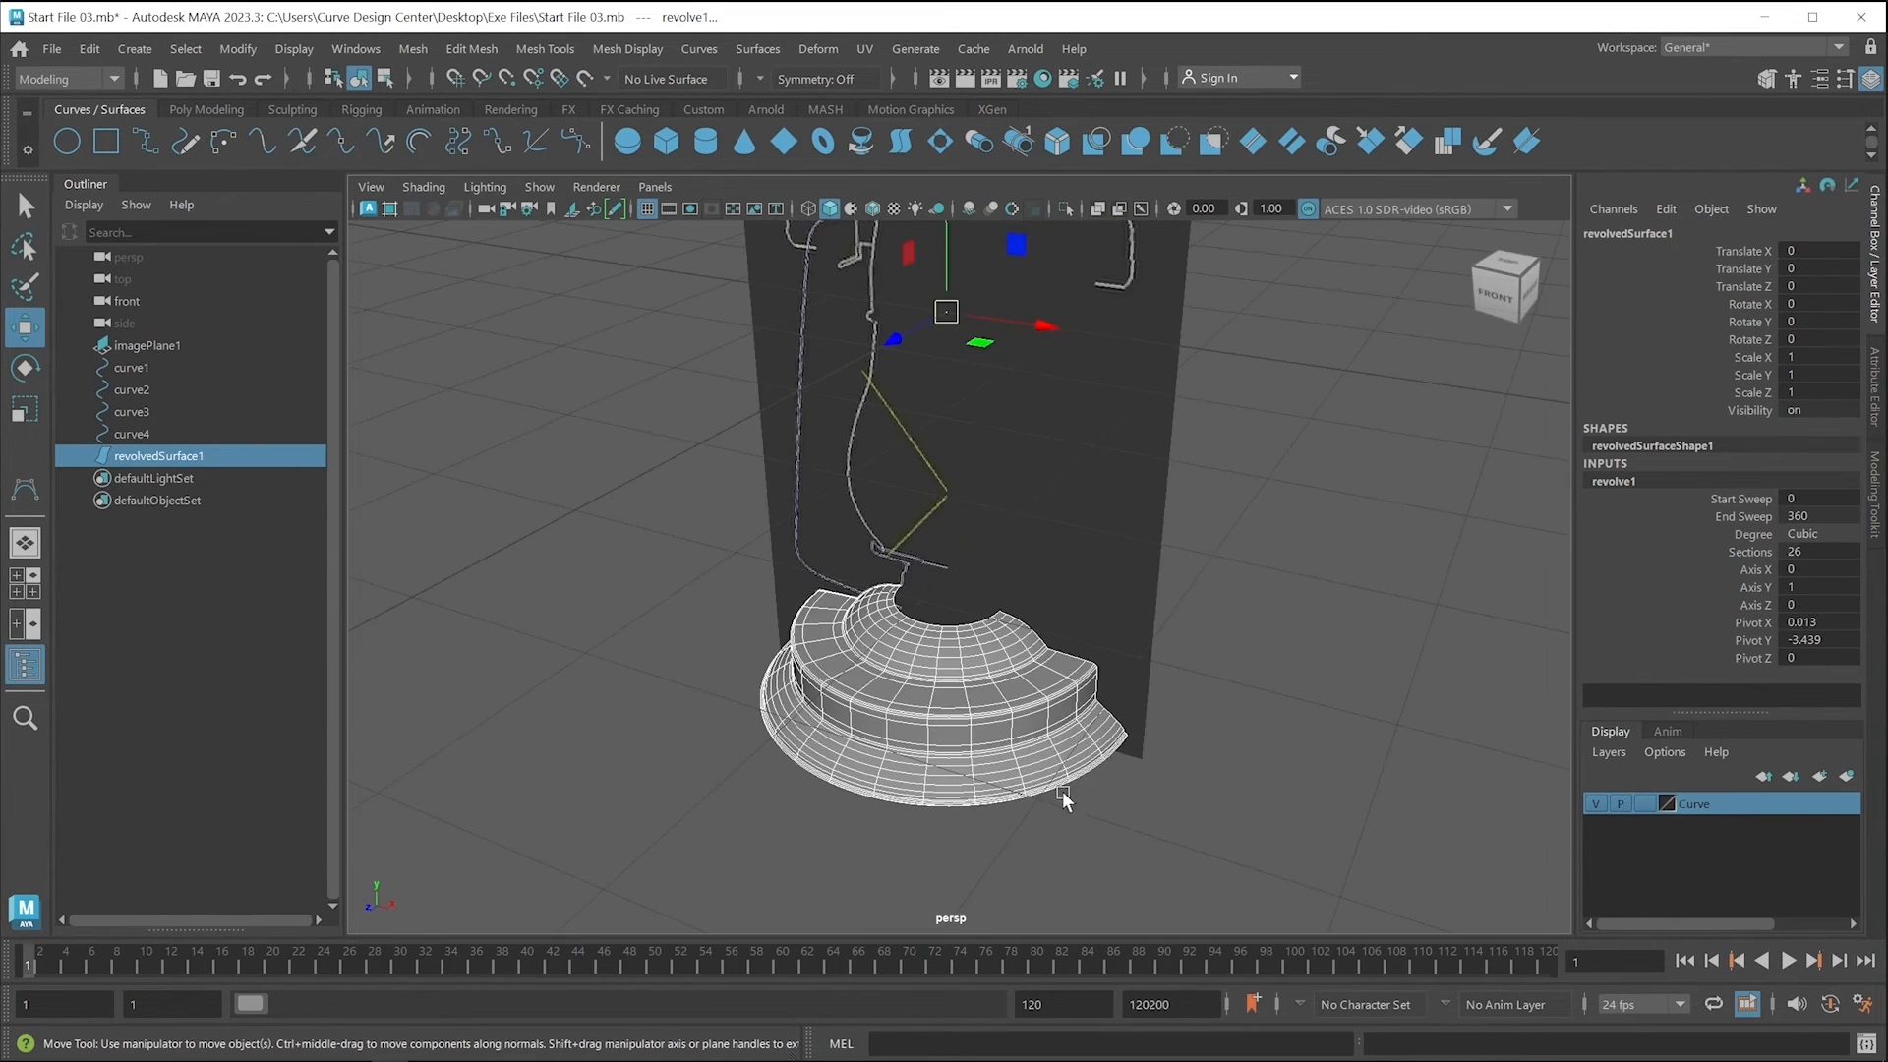
pyautogui.moveTo(1000, 788)
pyautogui.keyDown('alt'); pyautogui.mouseDown()
pyautogui.moveTo(1037, 796)
pyautogui.moveTo(1021, 804)
pyautogui.mouseUp(); pyautogui.keyUp('alt')
pyautogui.scroll(5, 883, 552)
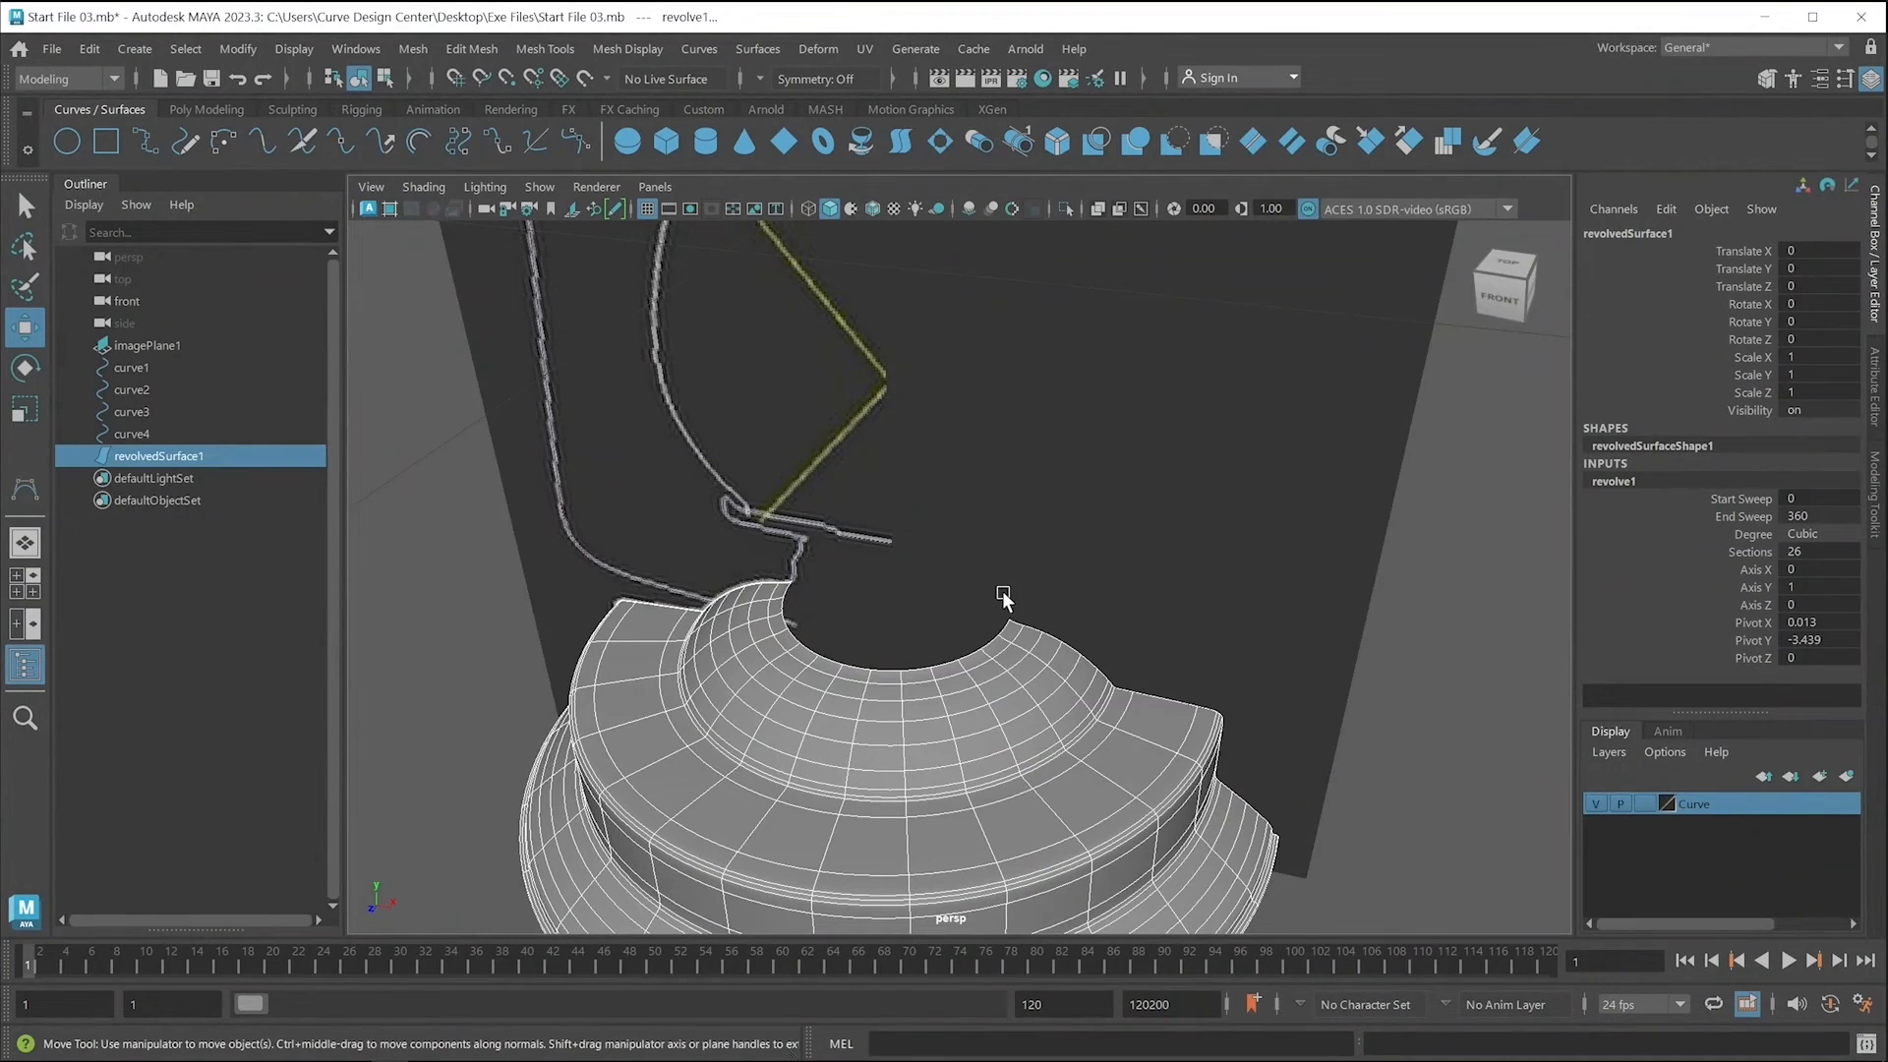
pyautogui.press('space')
pyautogui.press('space')
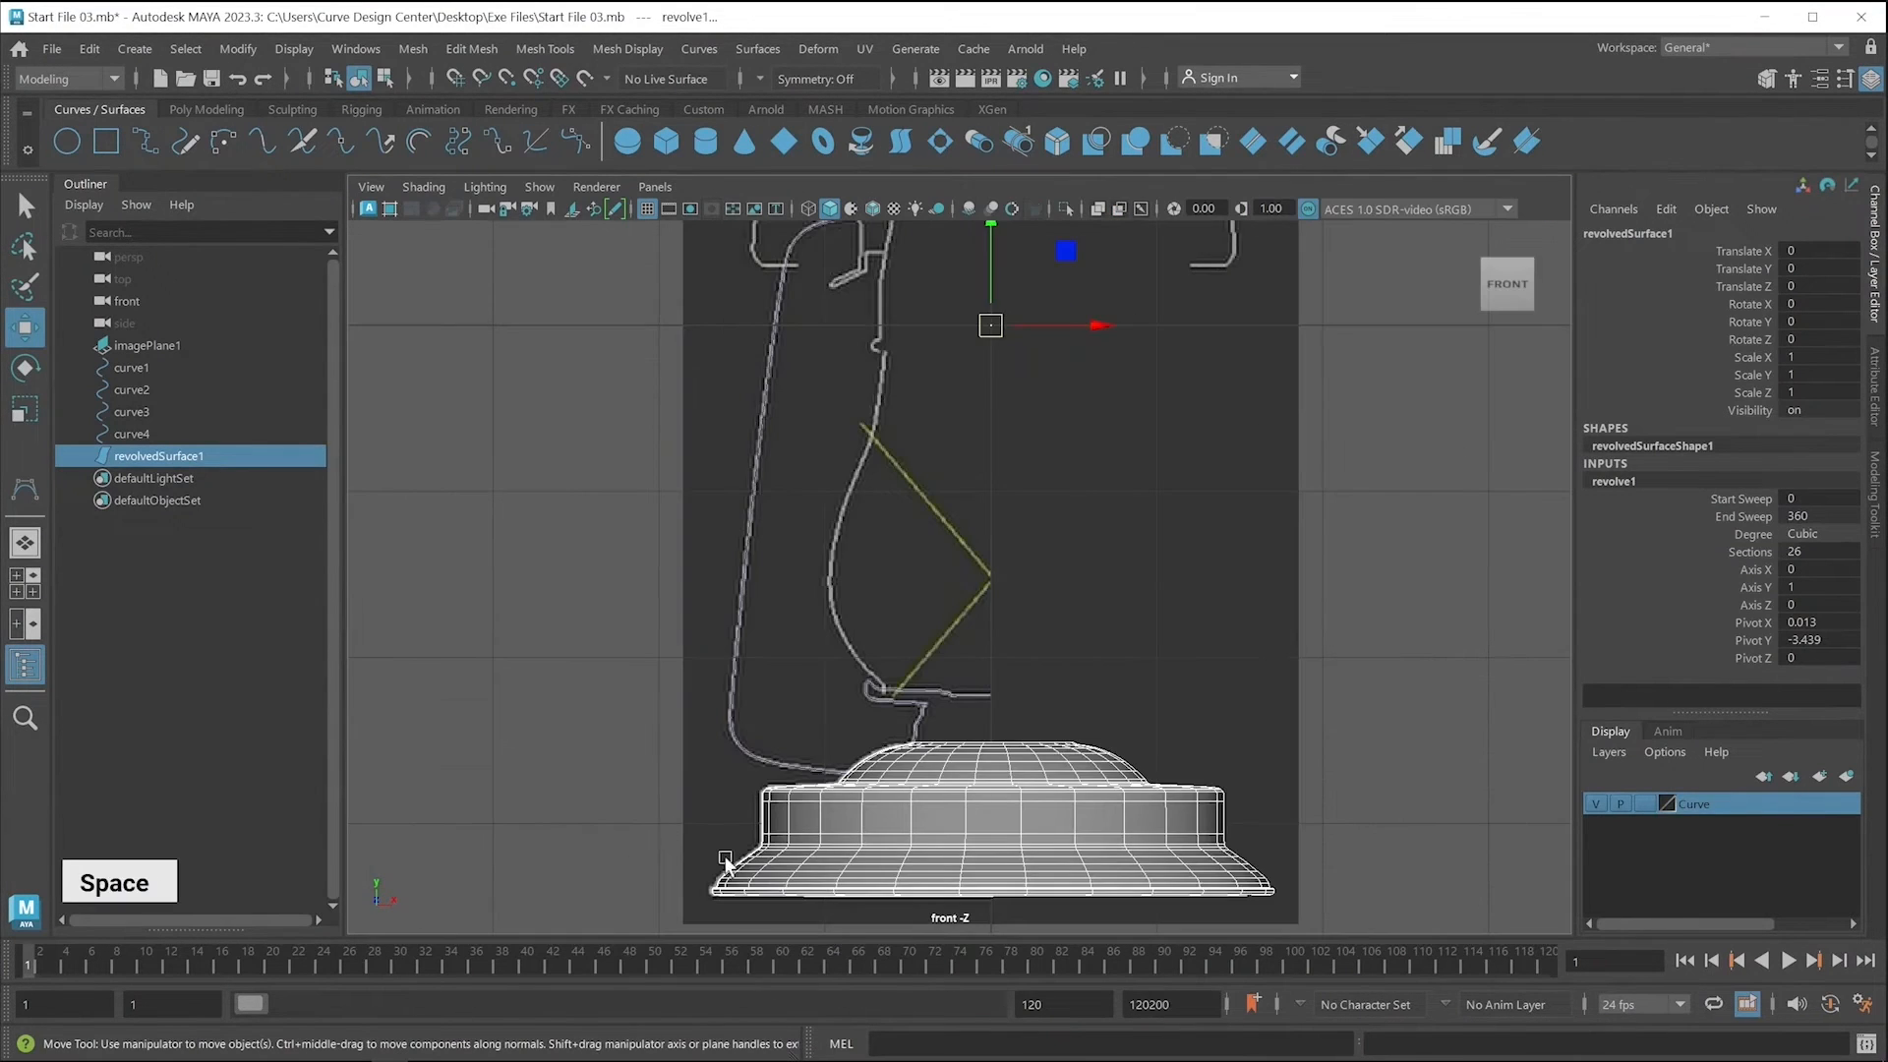
pyautogui.scroll(3, 983, 777)
pyautogui.click(884, 795)
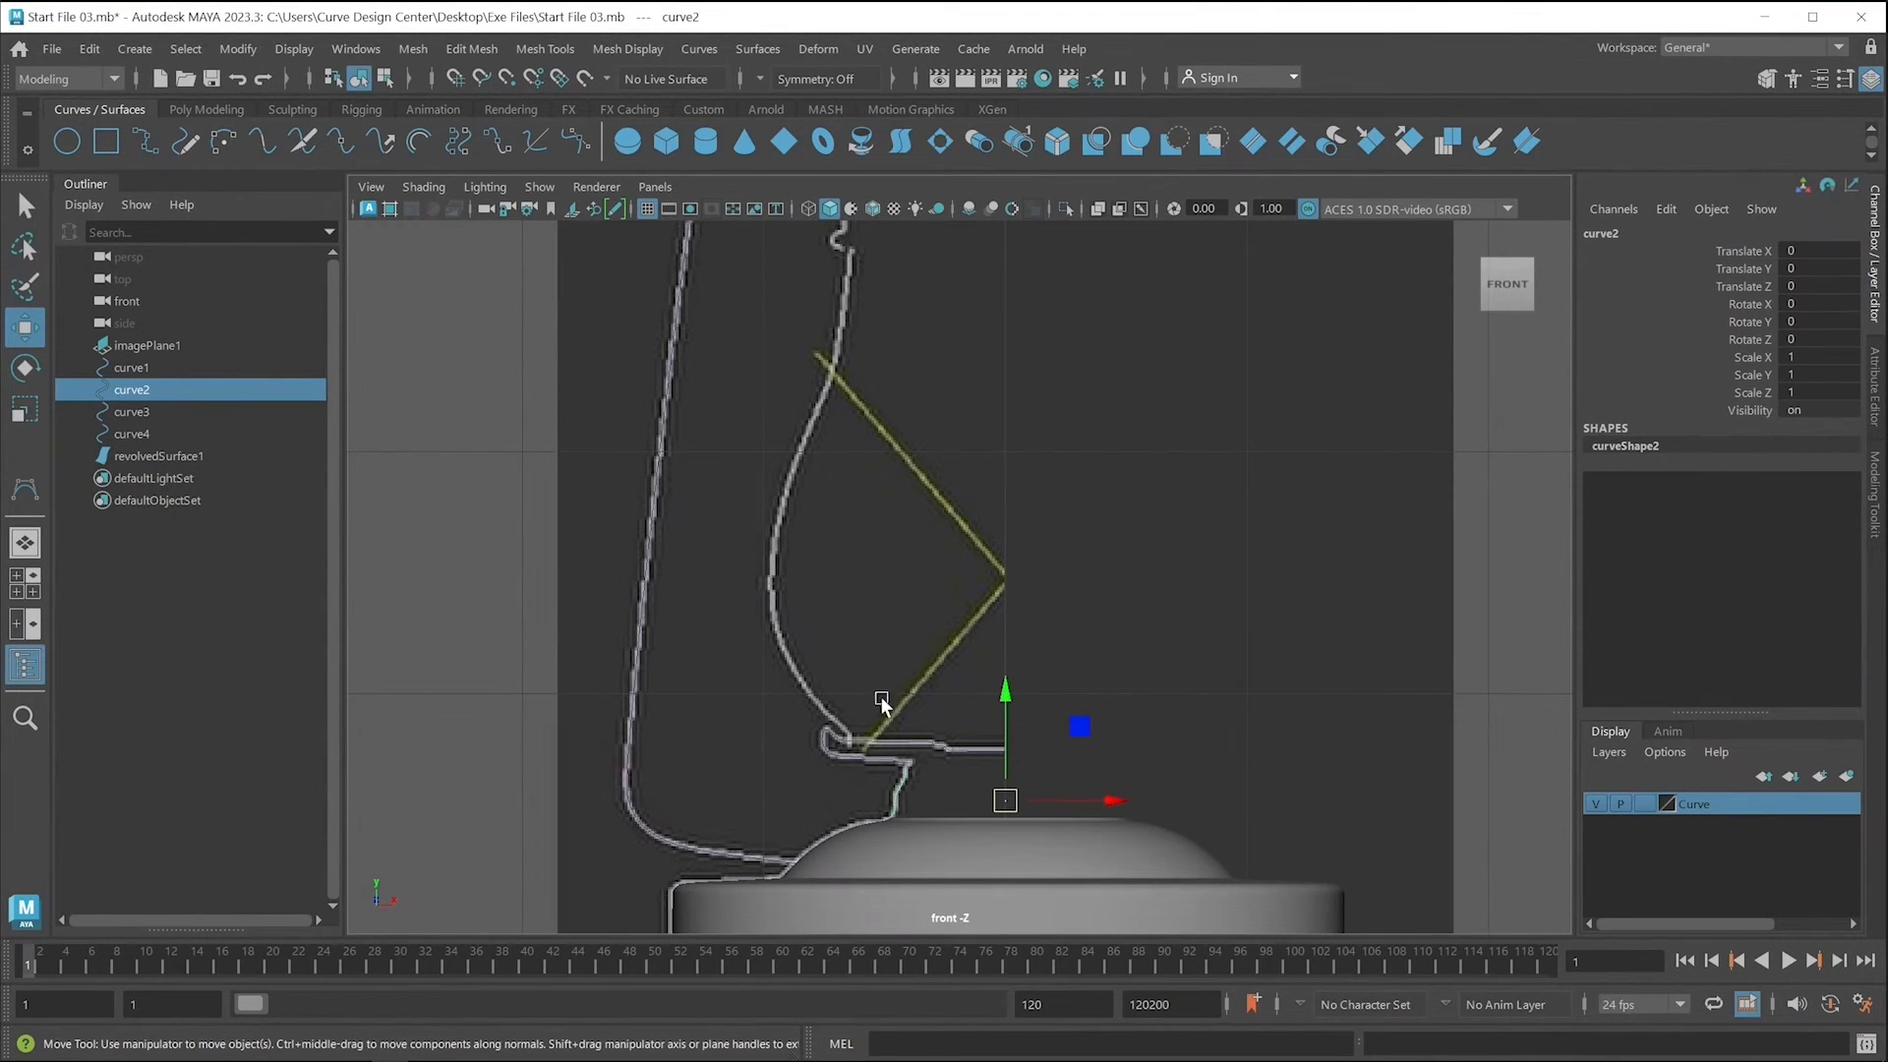
pyautogui.click(755, 49)
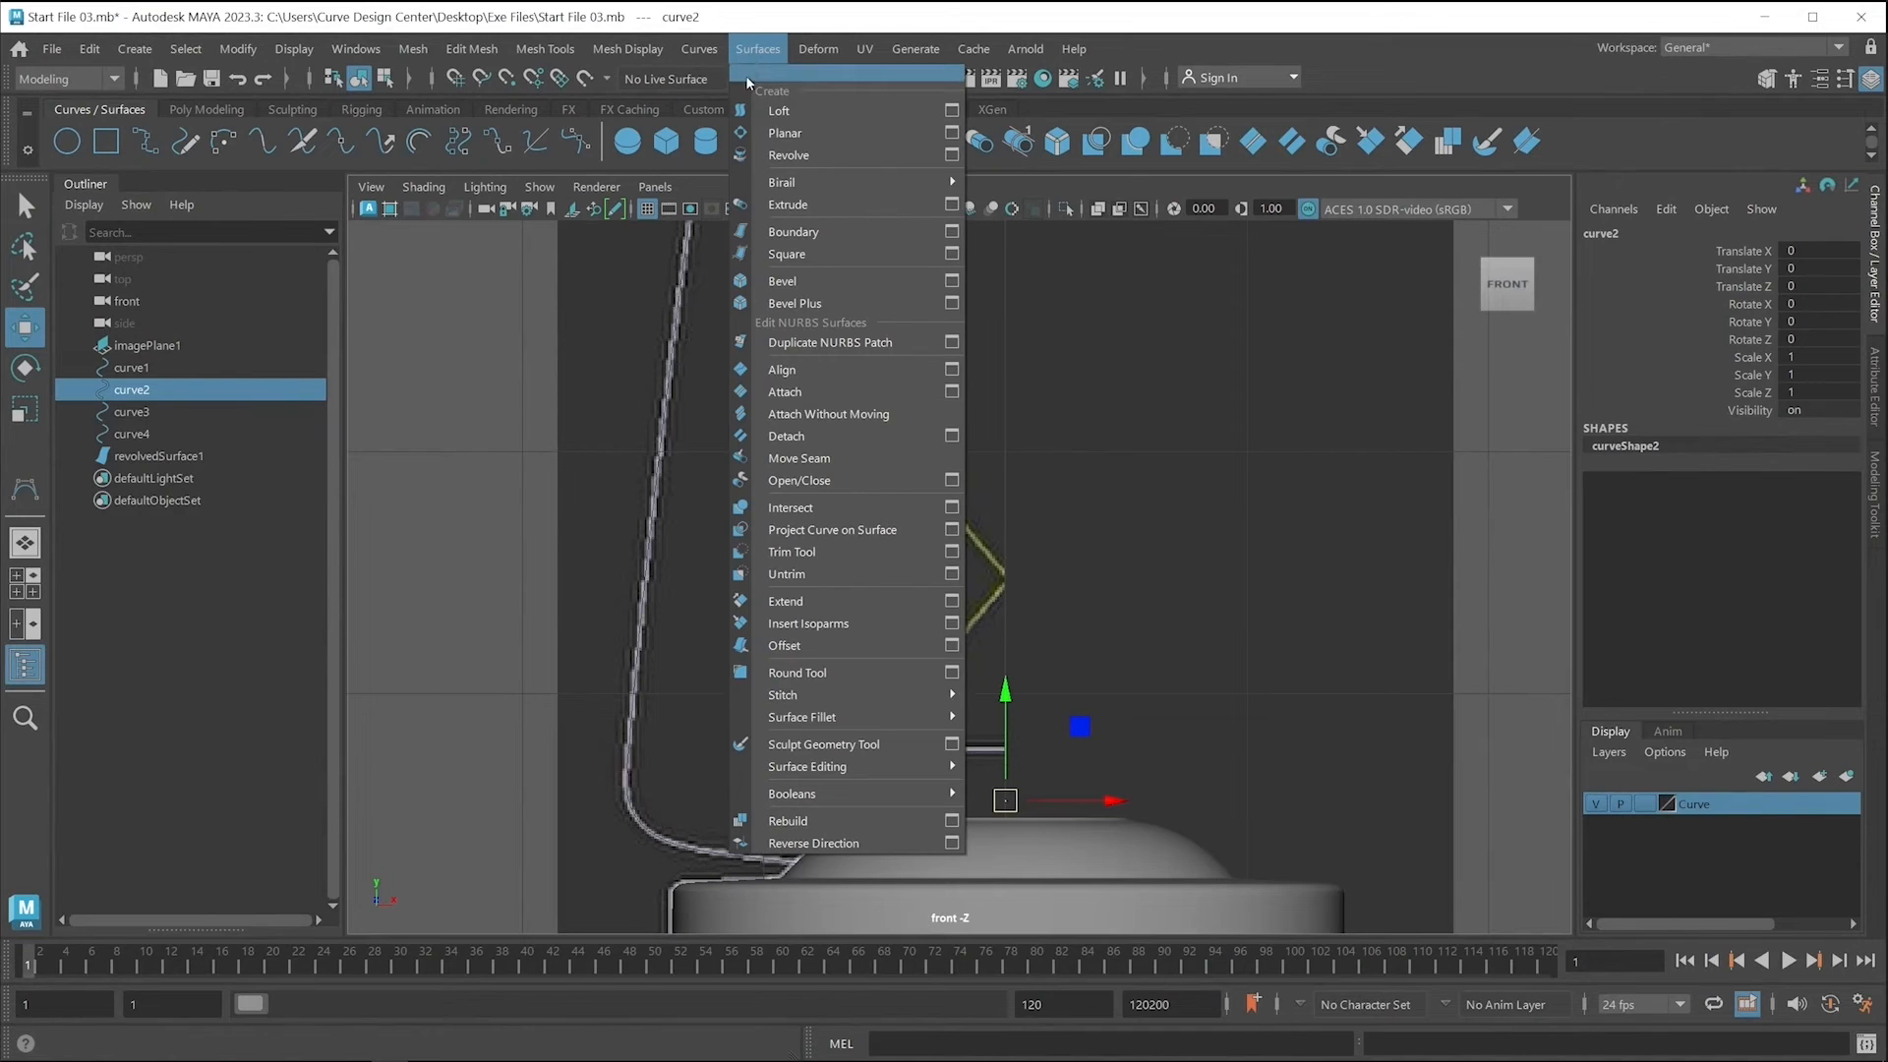
pyautogui.moveTo(784, 187)
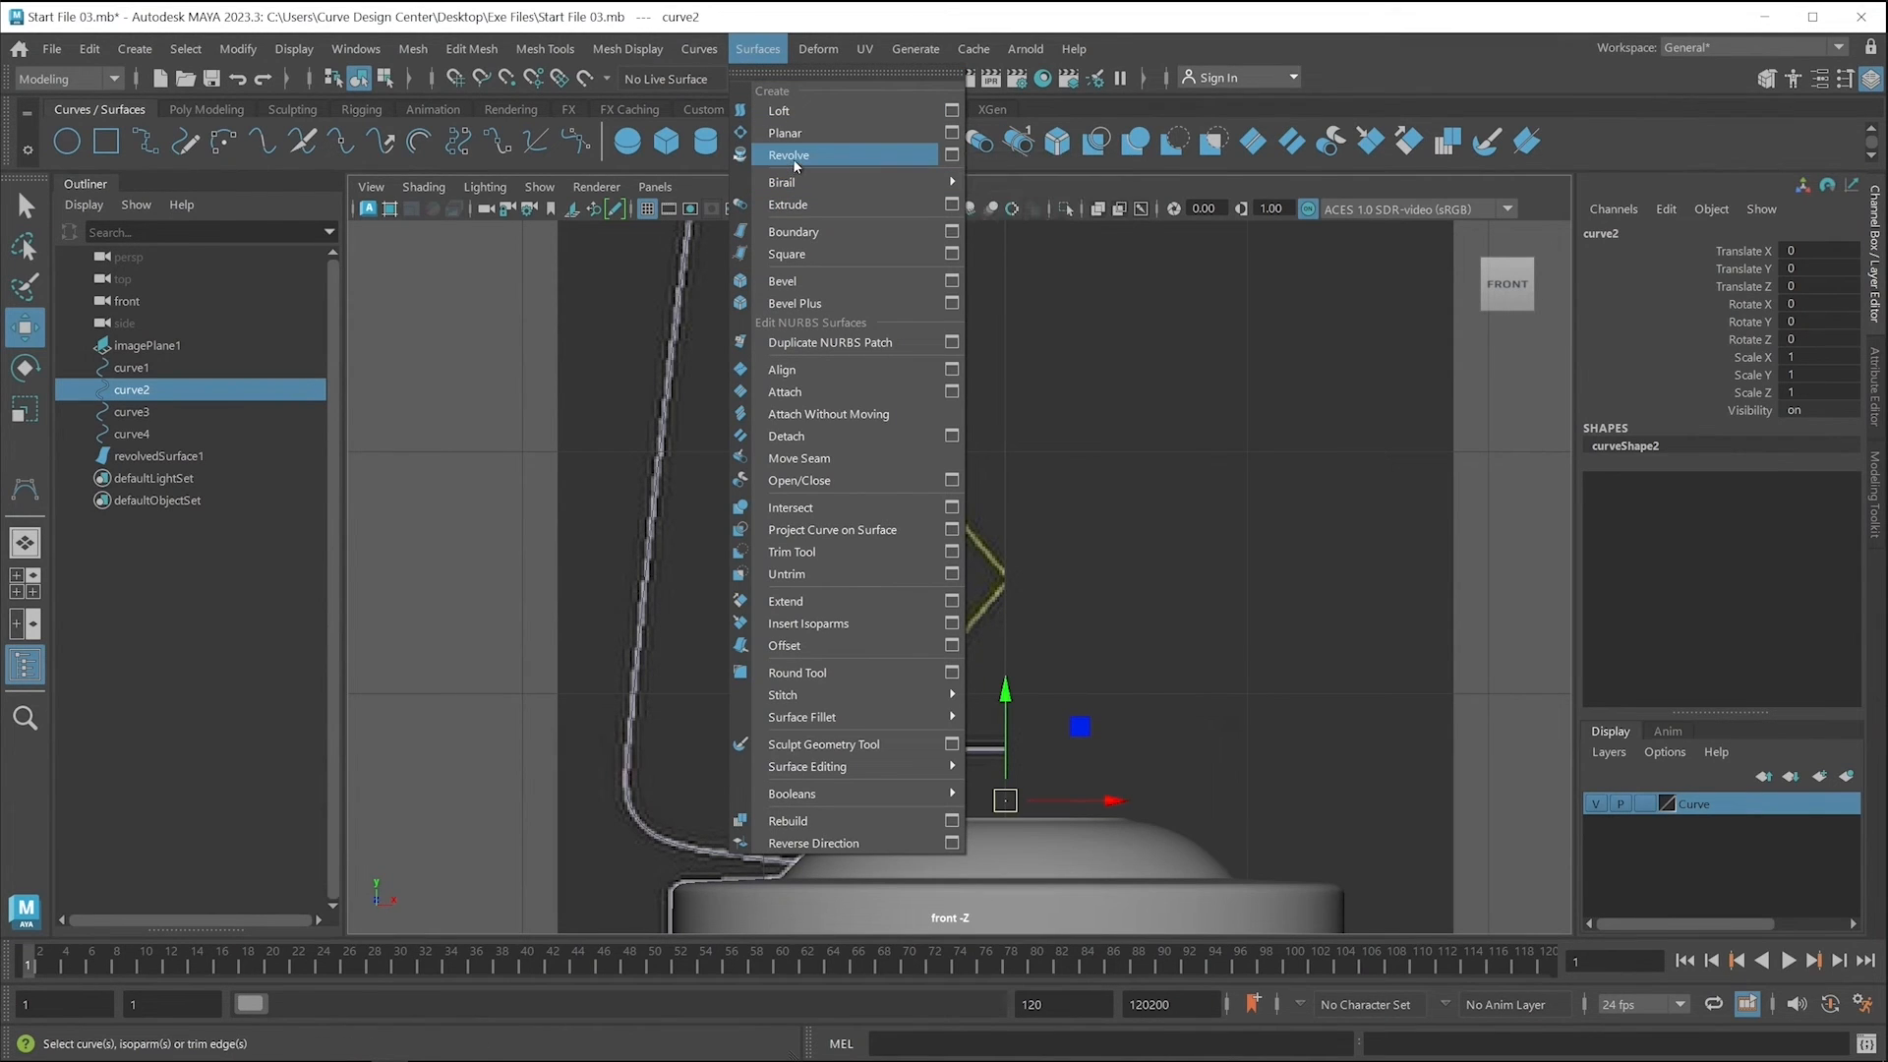
pyautogui.click(796, 158)
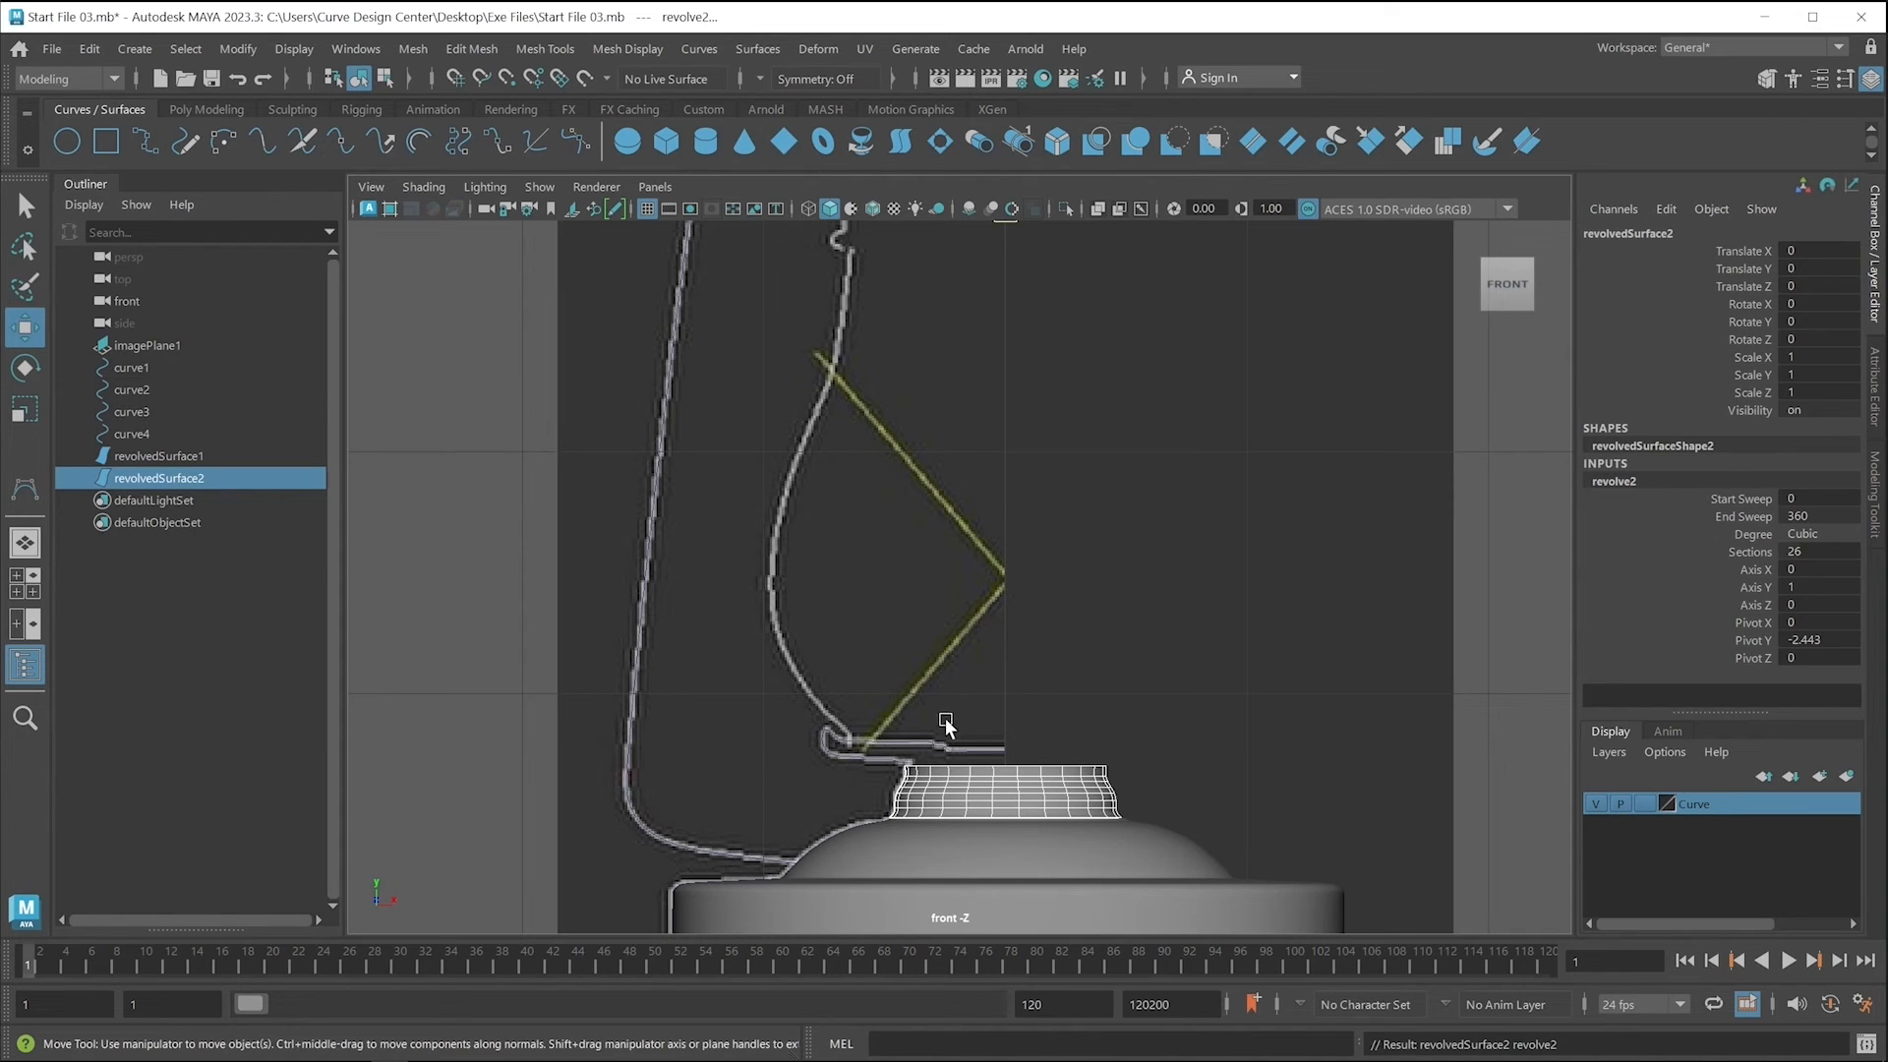
# Revolve the rim profile curve3 above the neck with the same Revolve settings.
pyautogui.click(925, 748)
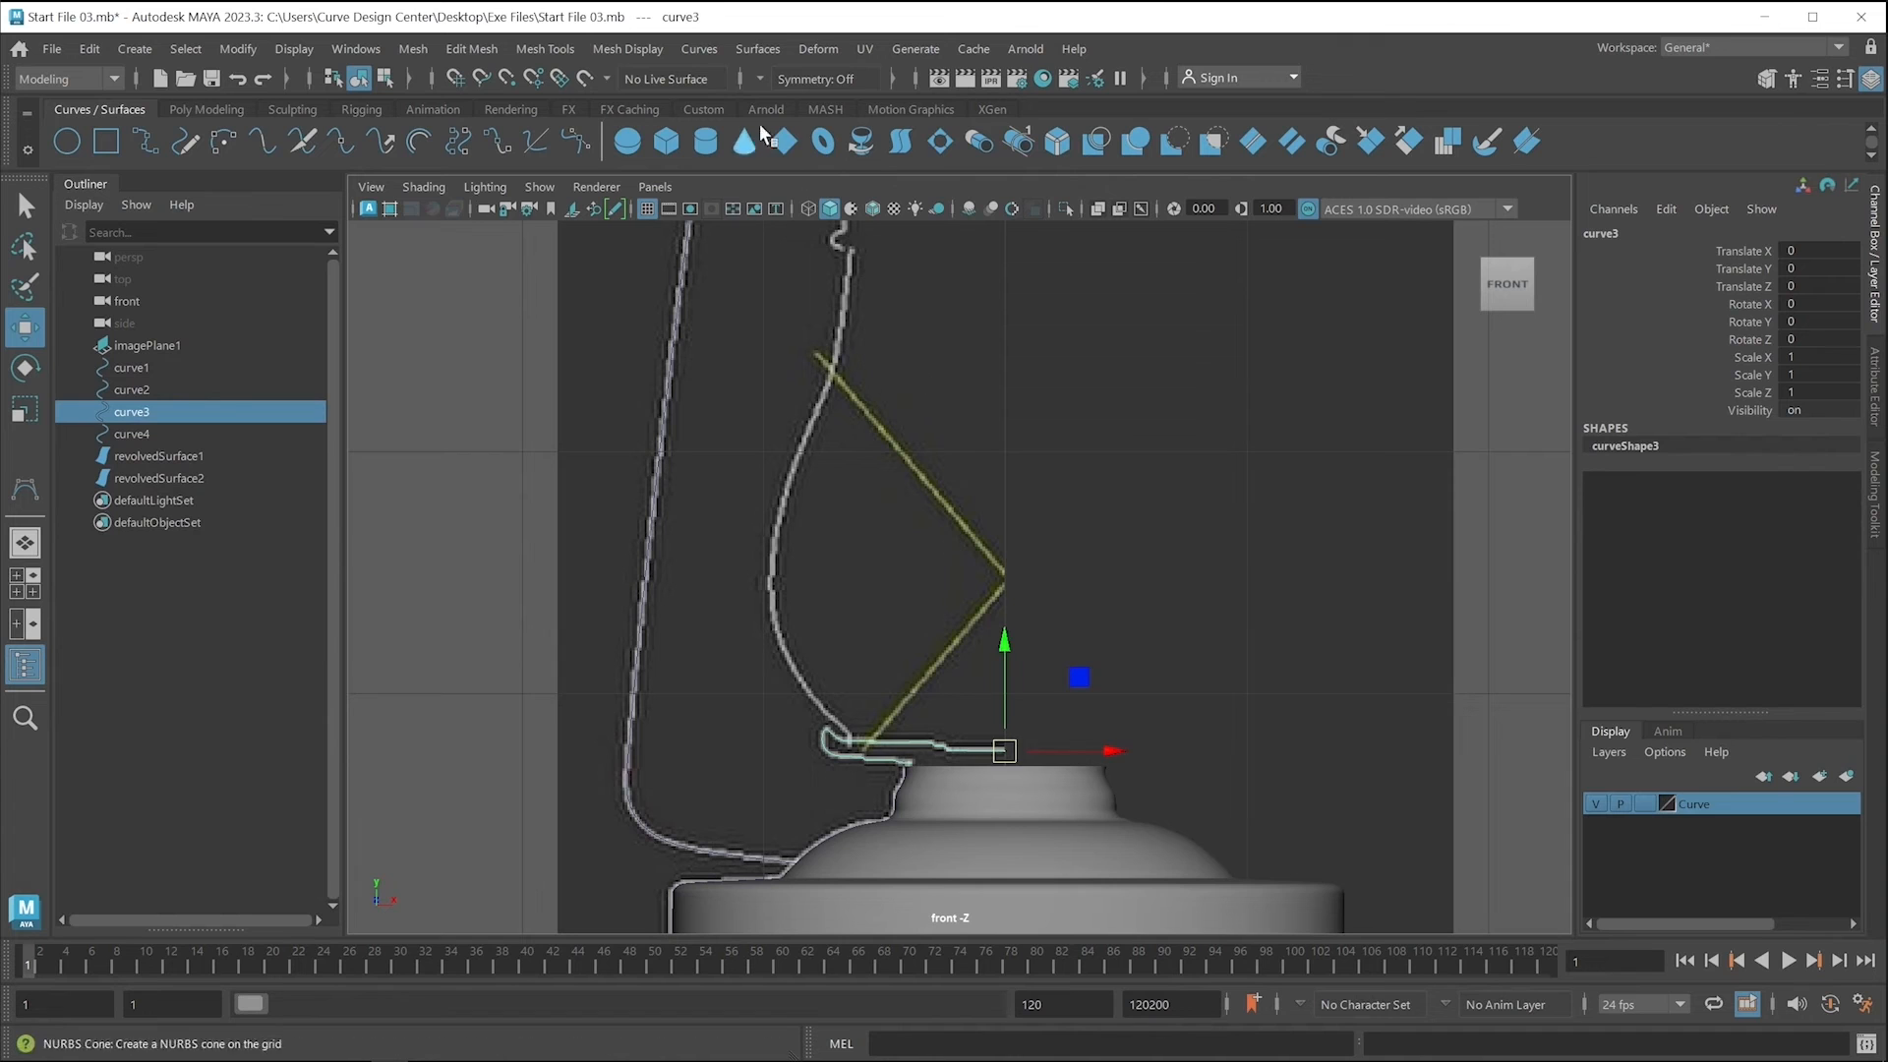
pyautogui.click(759, 49)
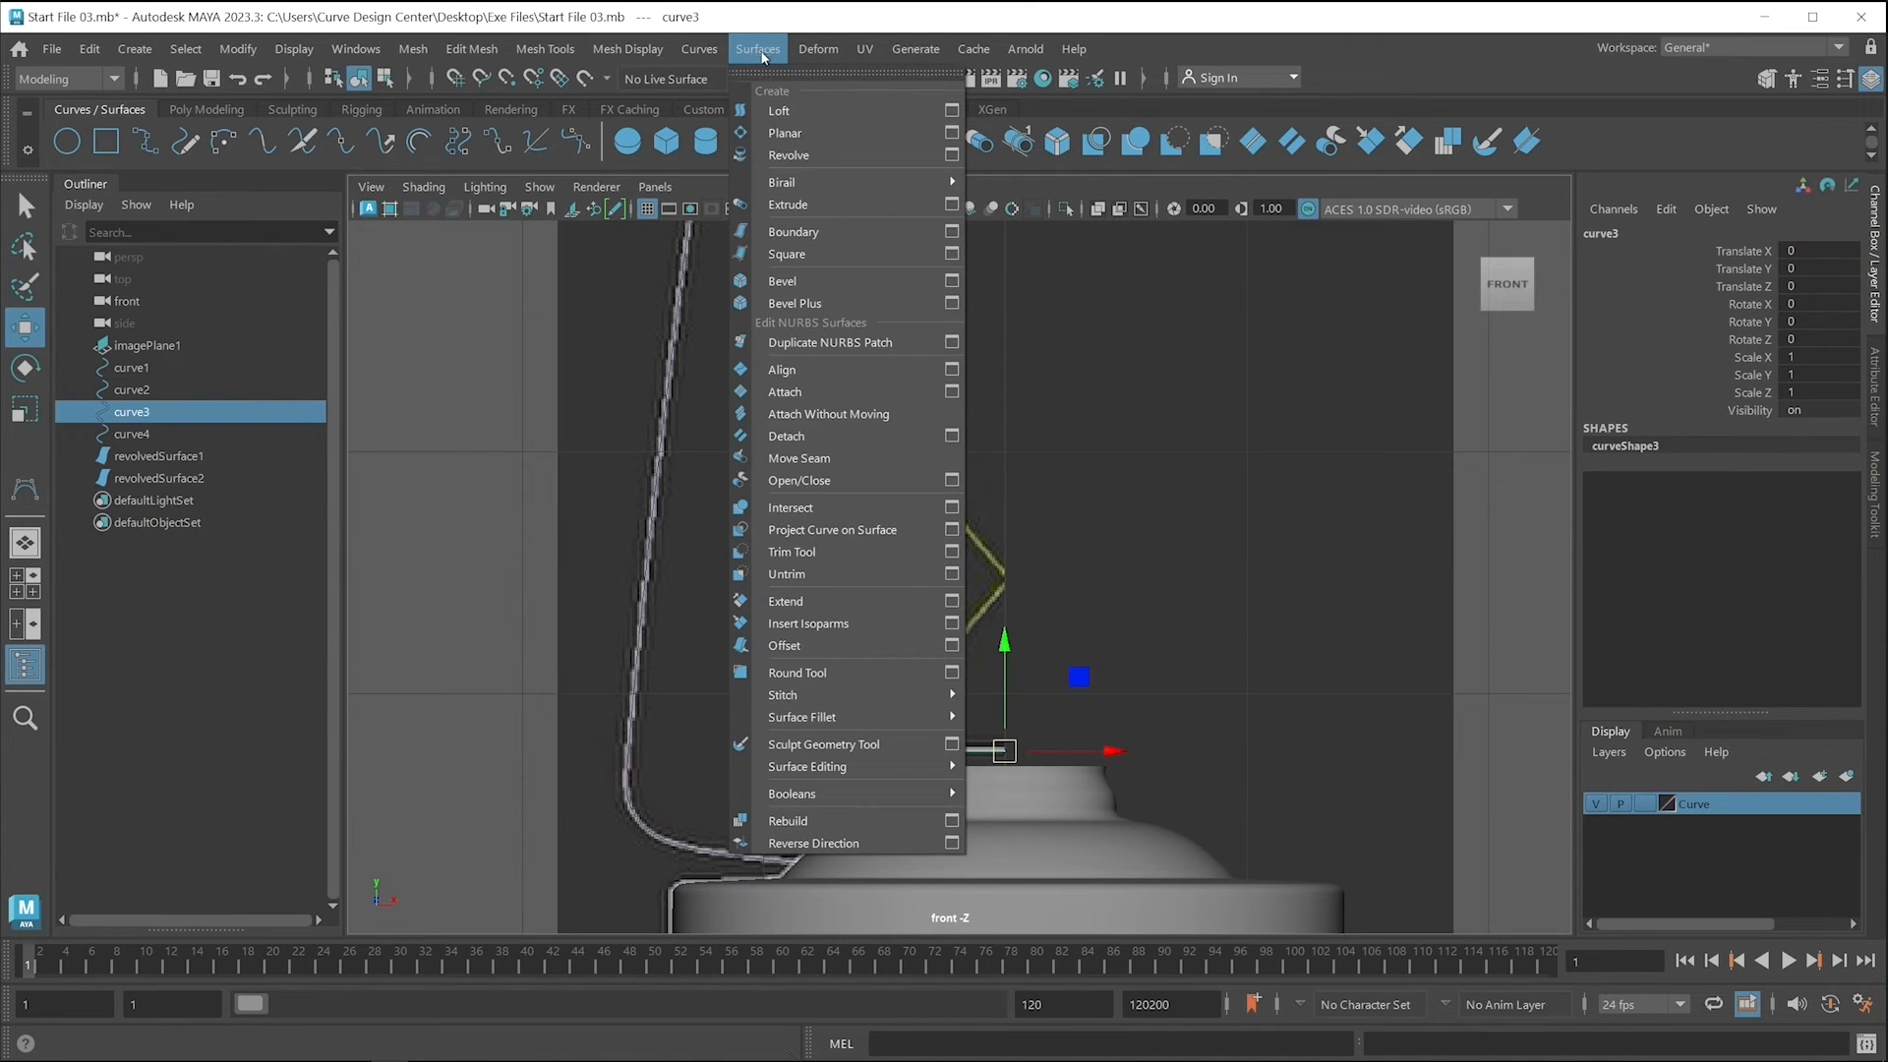
pyautogui.click(787, 155)
# Turn on Wireframe on Shaded in the perspective view and compare the wireframe and shaded displays of the revolved parts.
pyautogui.keyDown('alt'); pyautogui.moveTo(841, 216); pyautogui.dragTo(1012, 708); pyautogui.keyUp('alt')
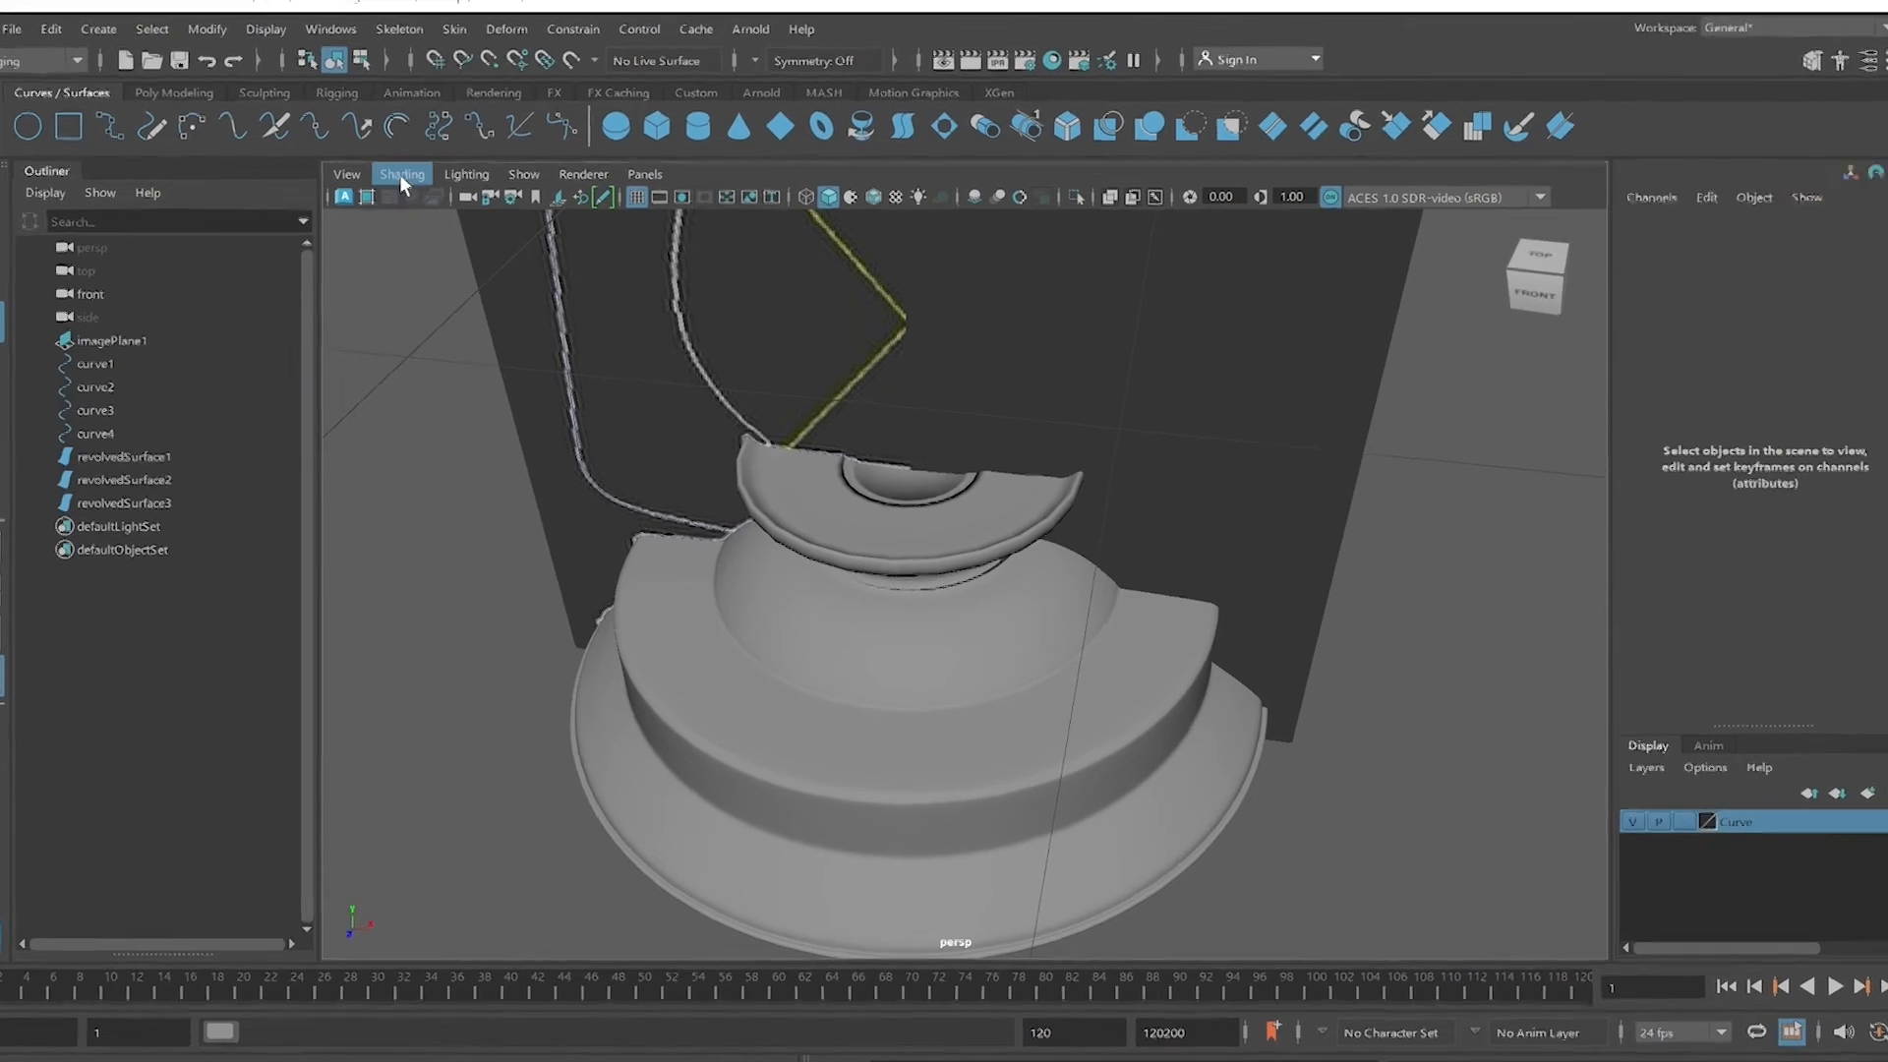
pyautogui.click(427, 191)
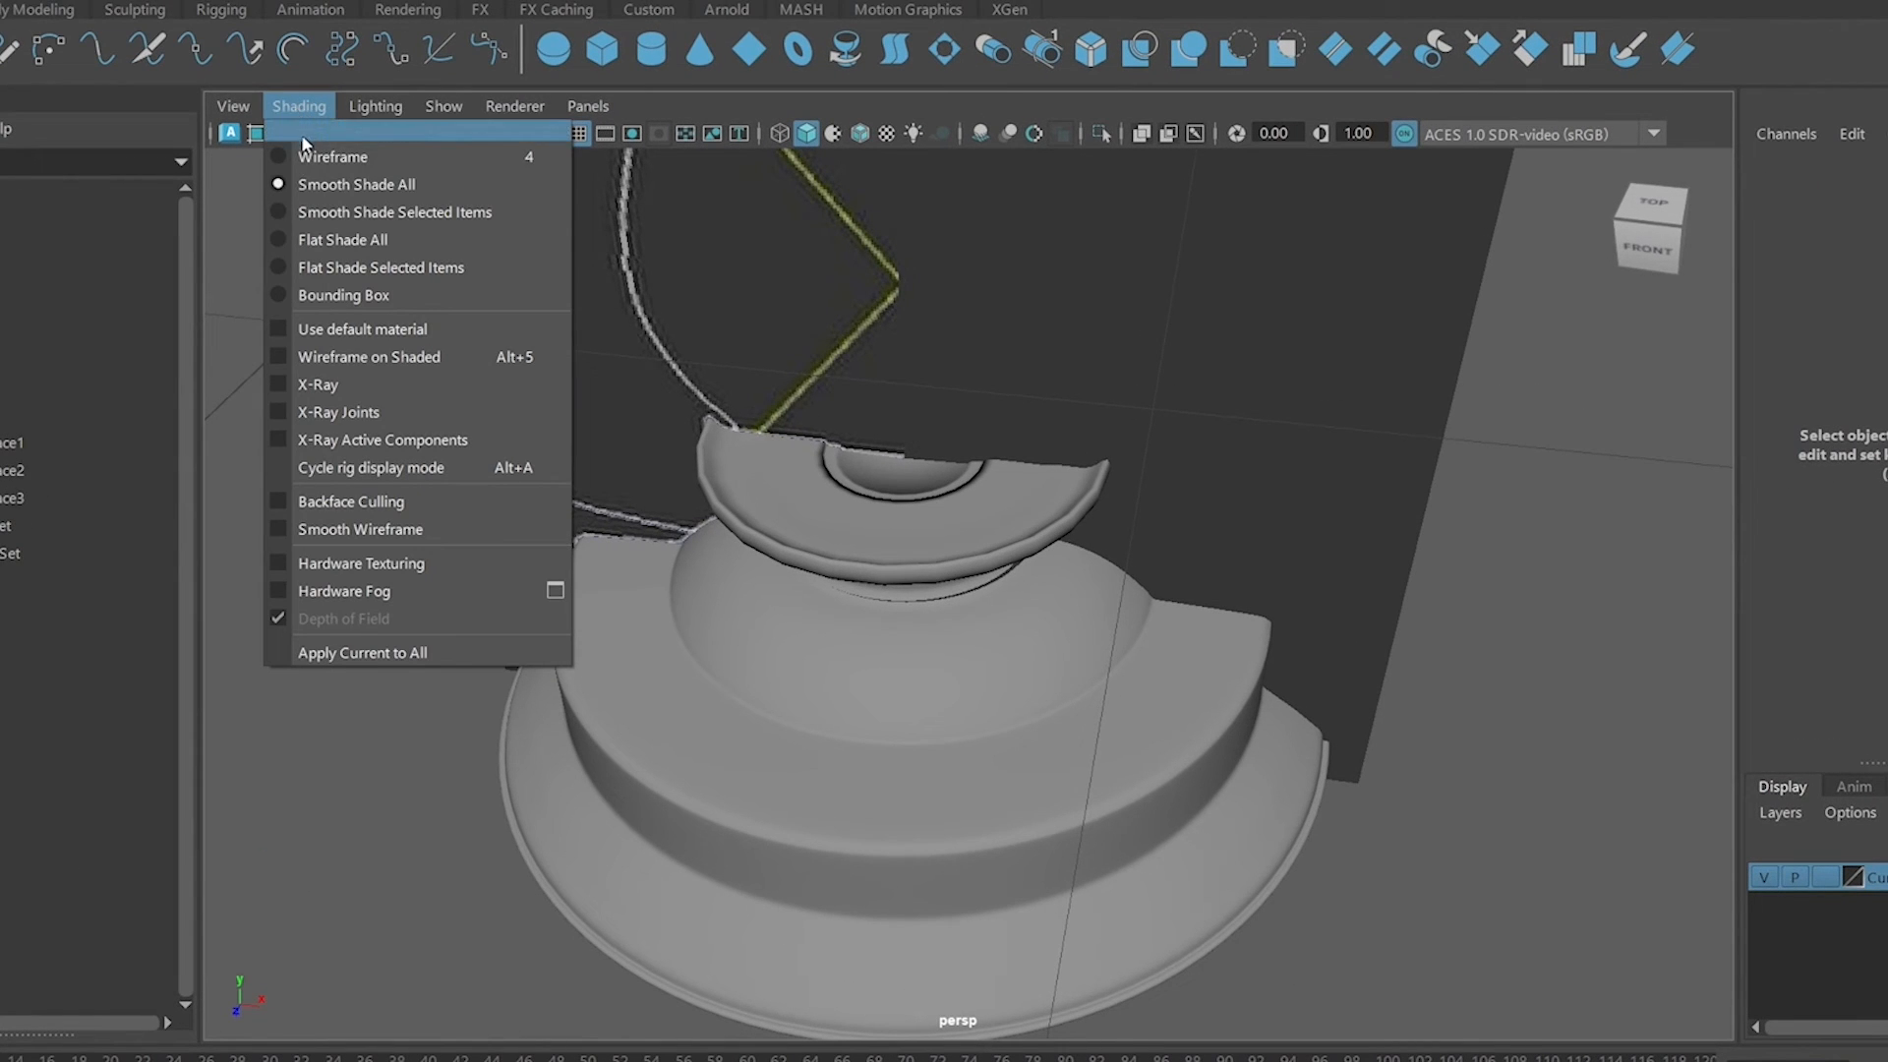
pyautogui.click(325, 361)
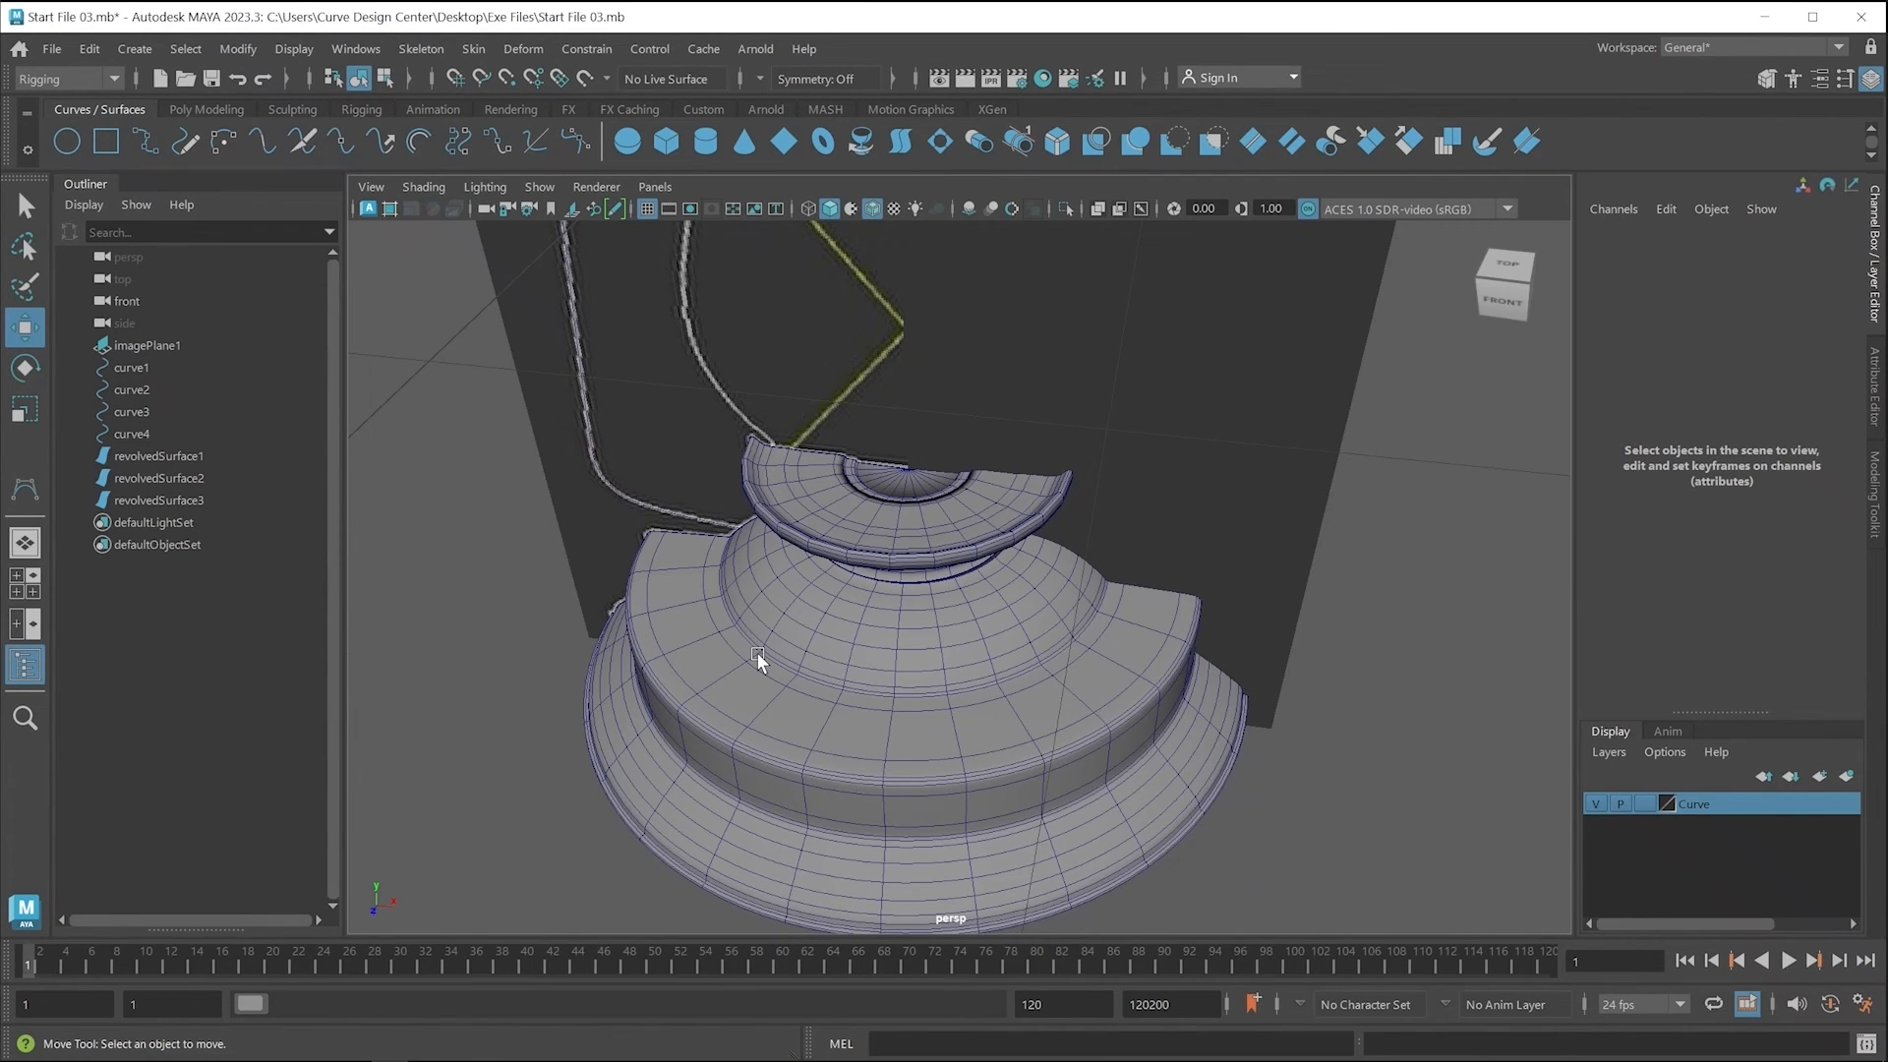
pyautogui.press('4')
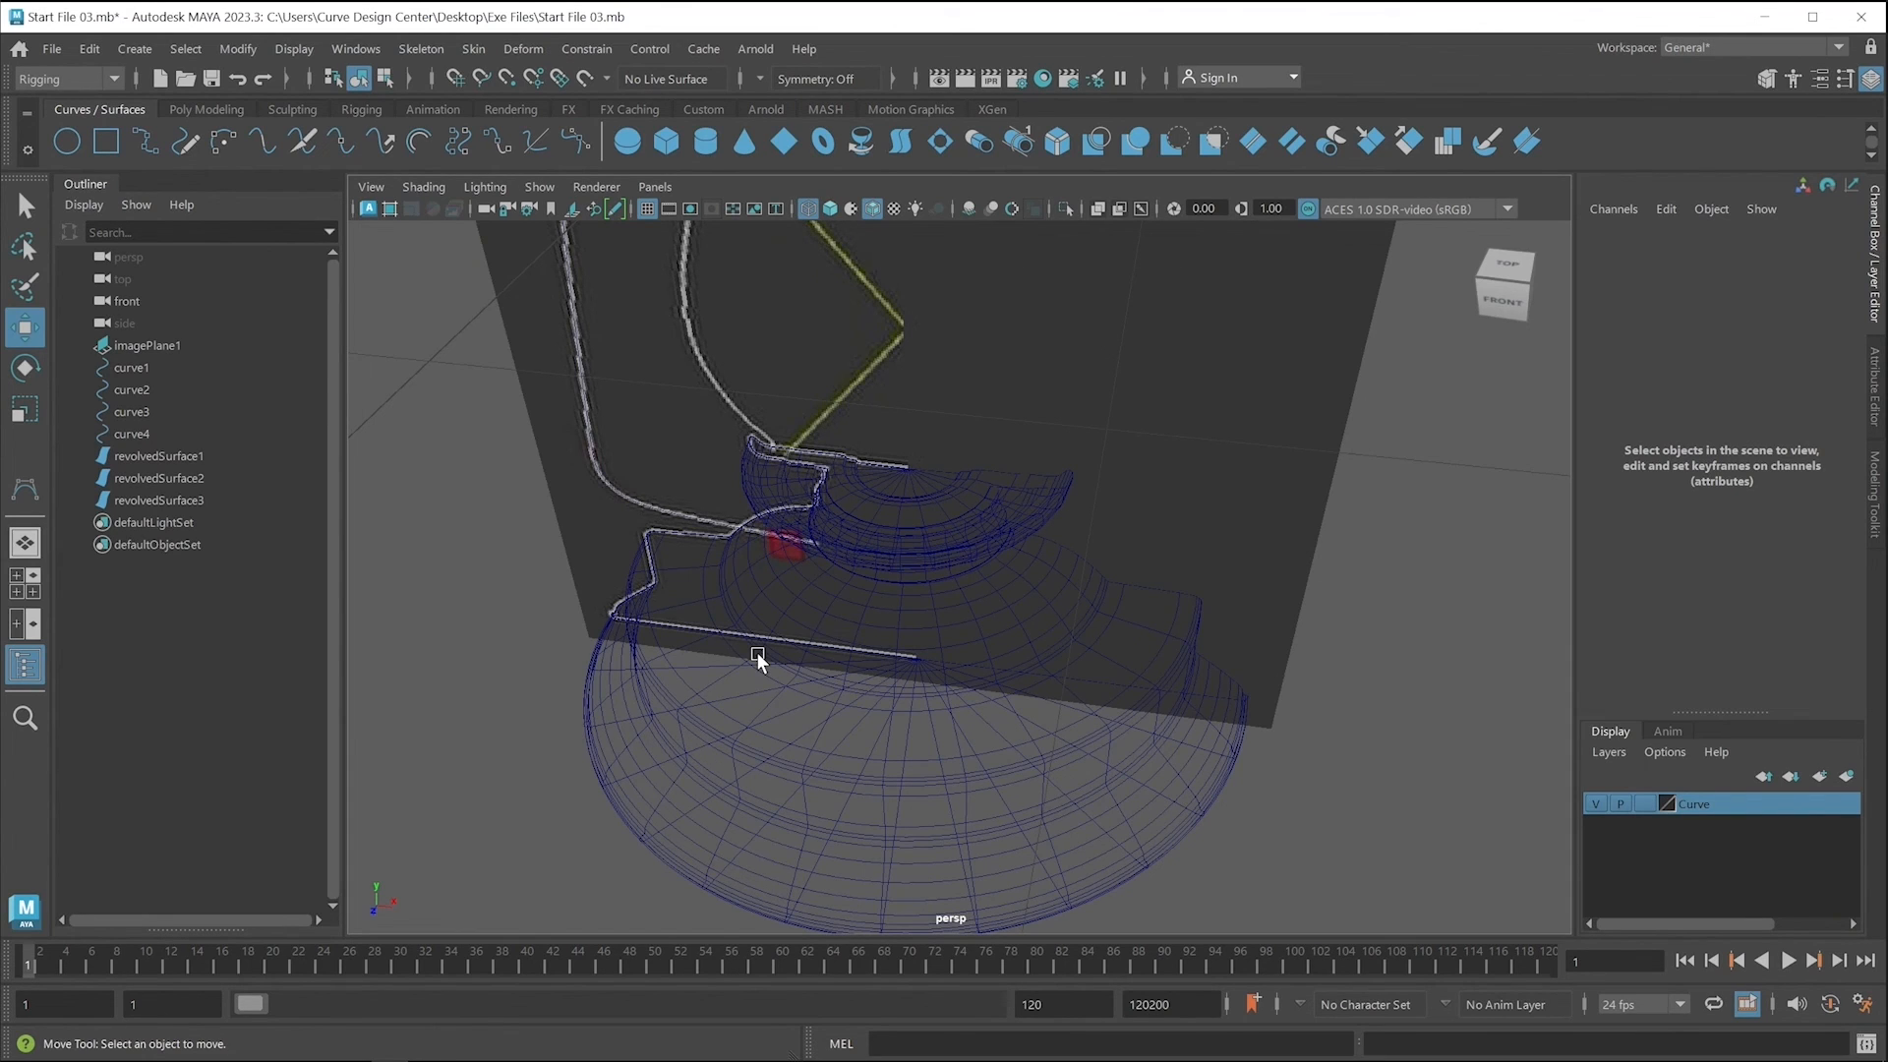
pyautogui.press('5')
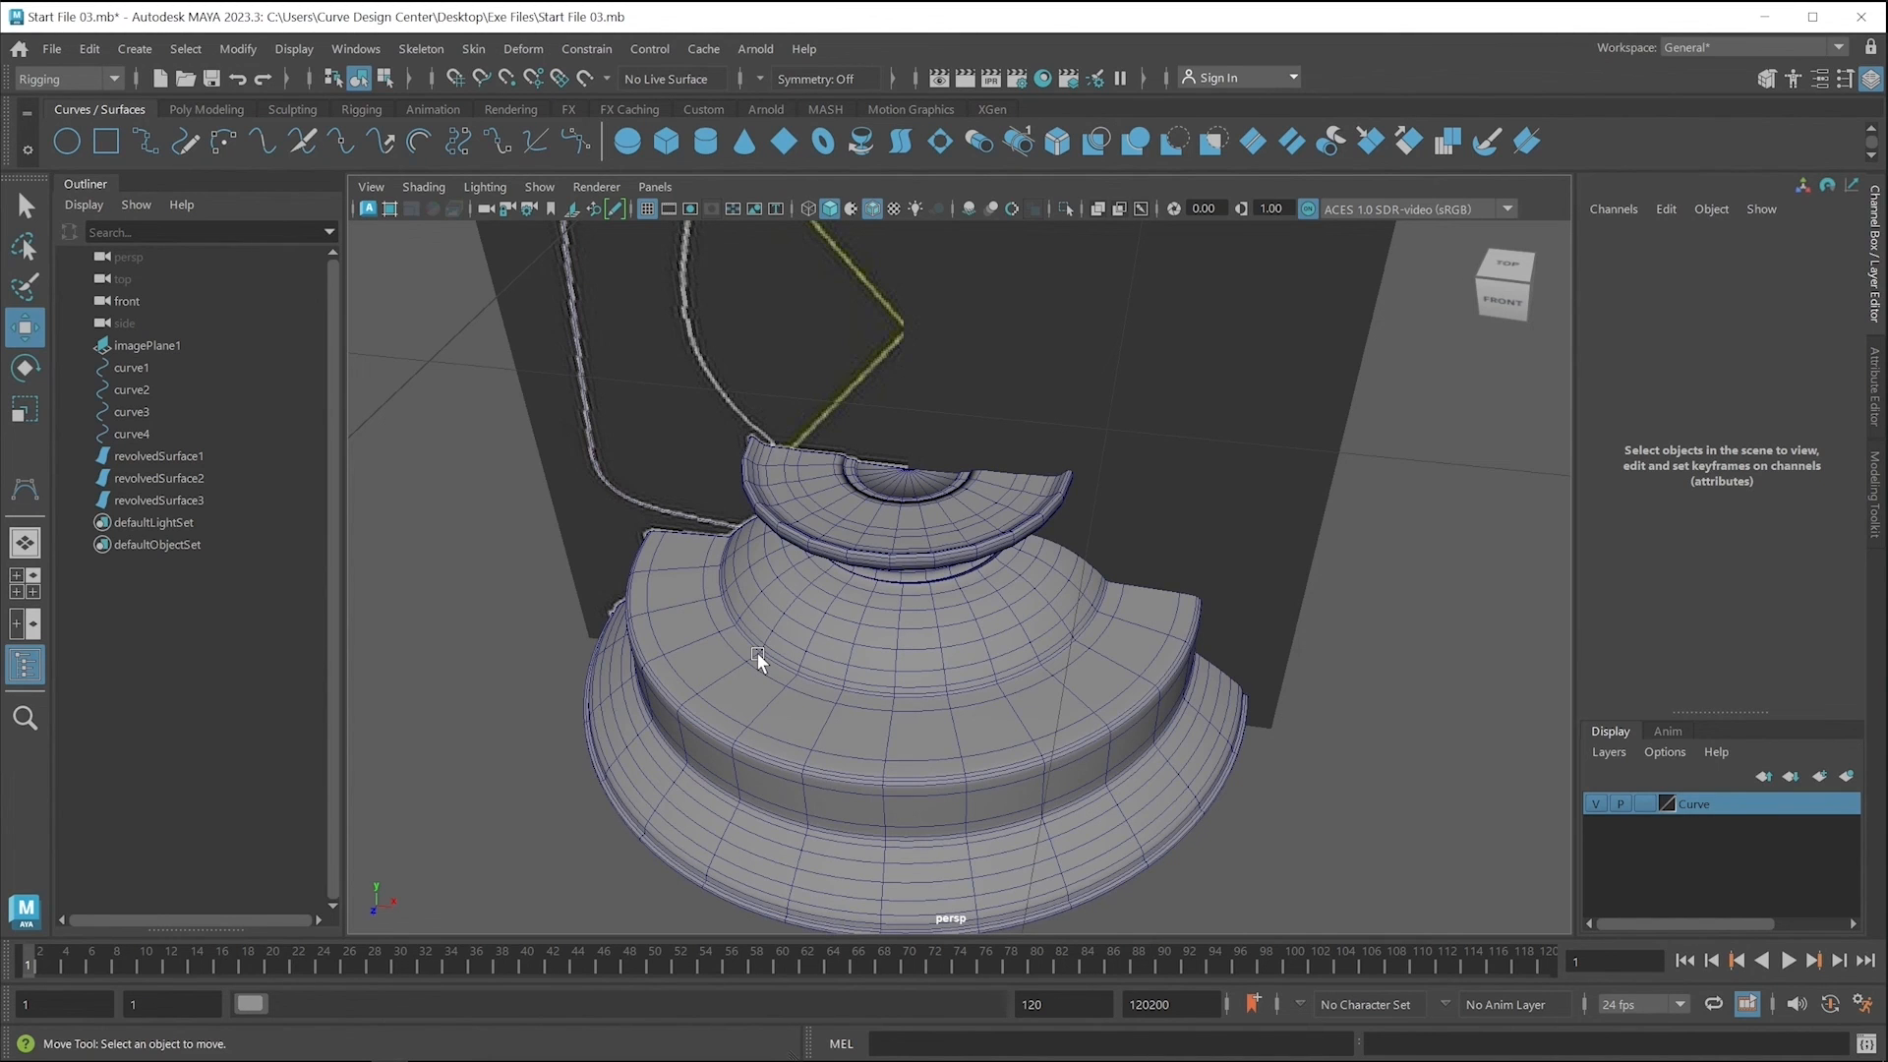
# Return to the front view and bring the whole lamp reference and the revolved base into view.
pyautogui.press('space')
pyautogui.press('space')
pyautogui.scroll(-3, 853, 787)
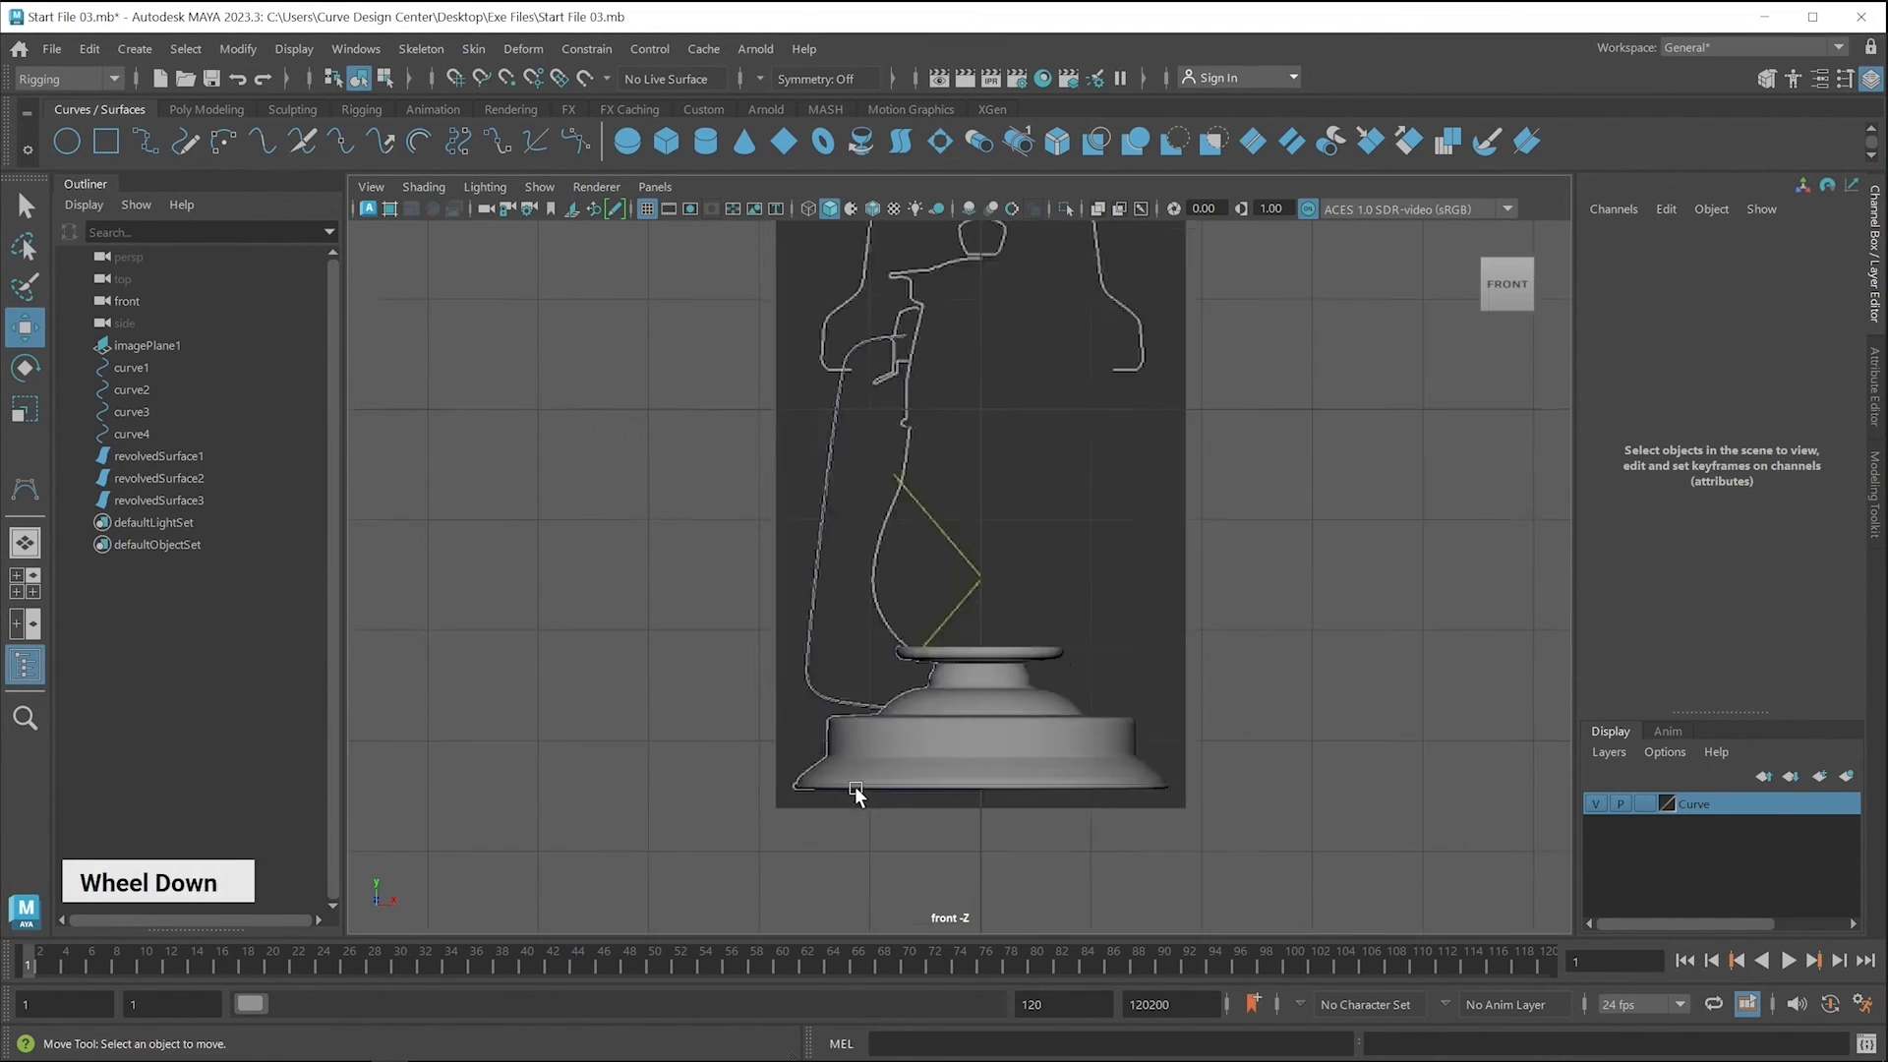
pyautogui.scroll(2, 976, 663)
pyautogui.keyDown('alt'); pyautogui.moveTo(1117, 611); pyautogui.dragTo(1063, 715, button='middle'); pyautogui.keyUp('alt')
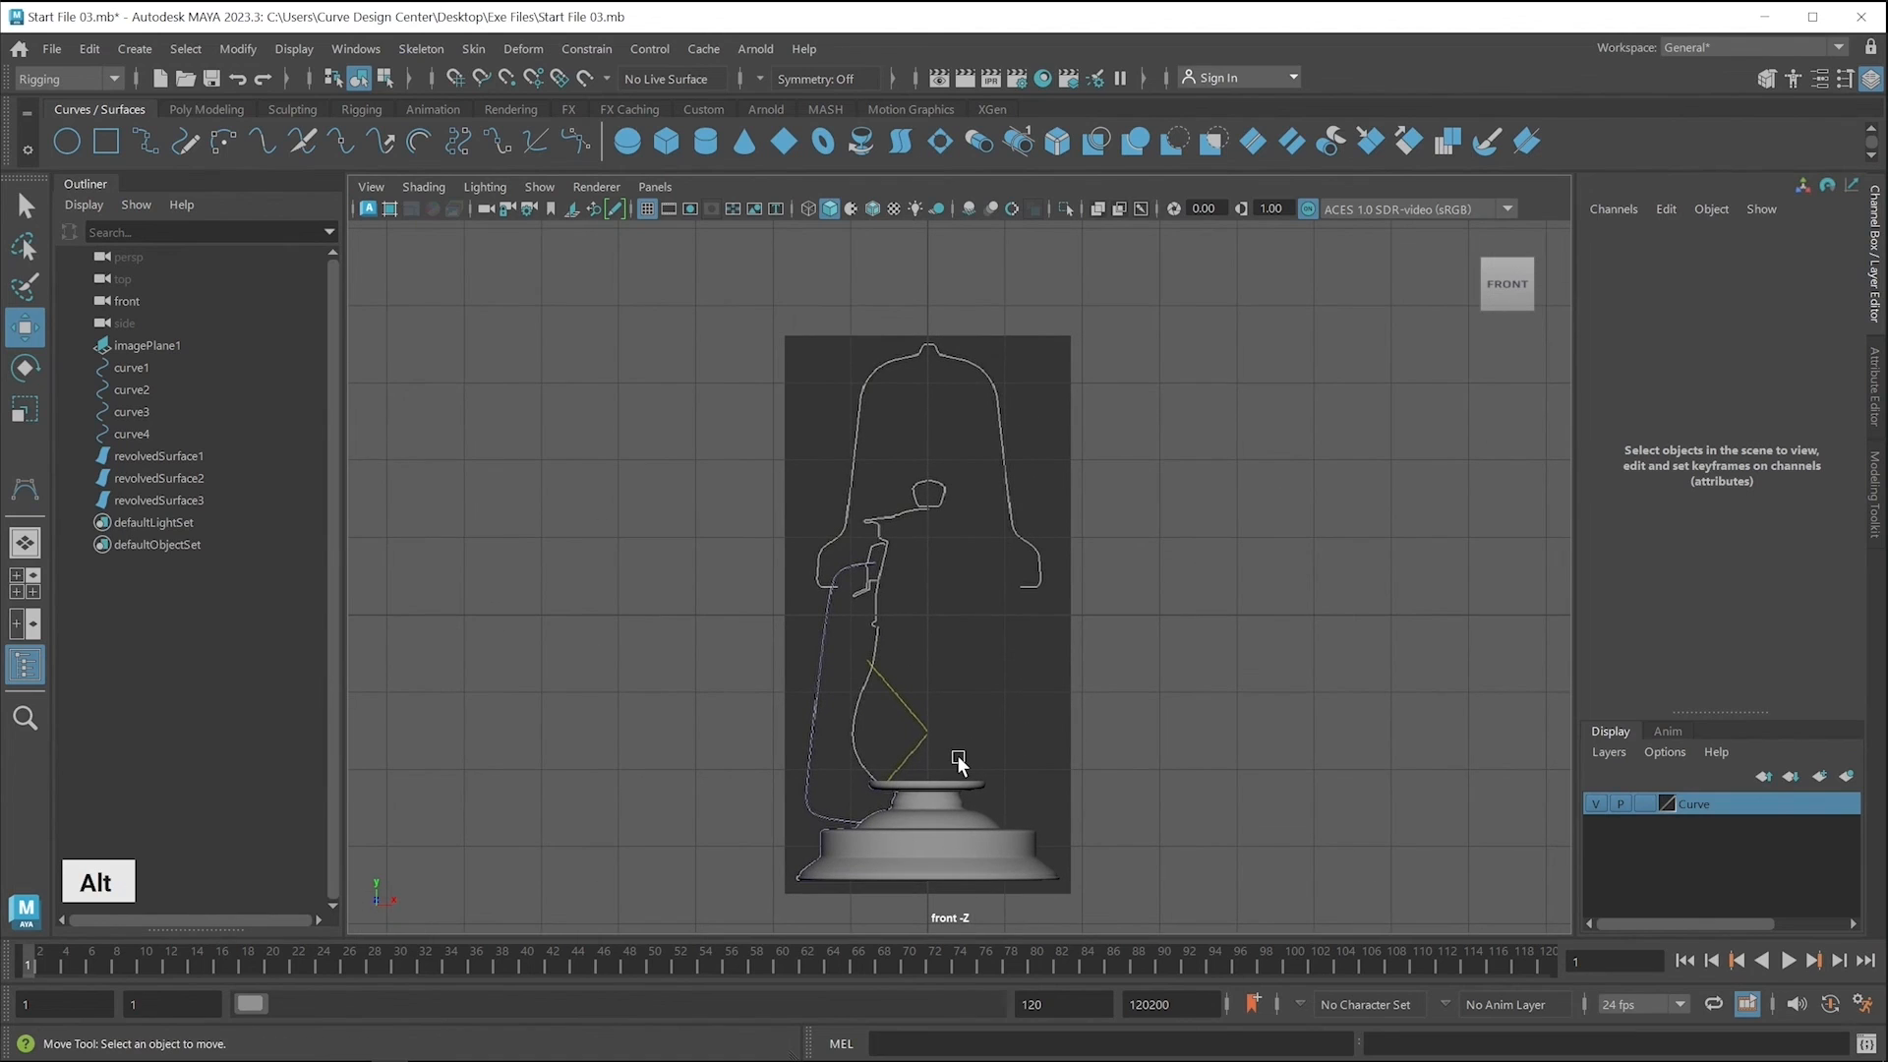